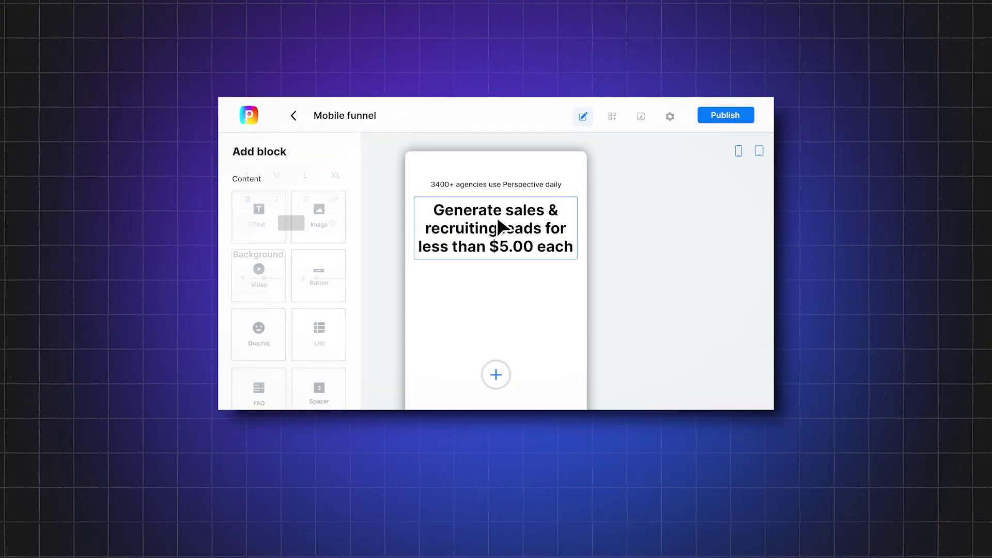
left_click(496, 224)
left_click(618, 286)
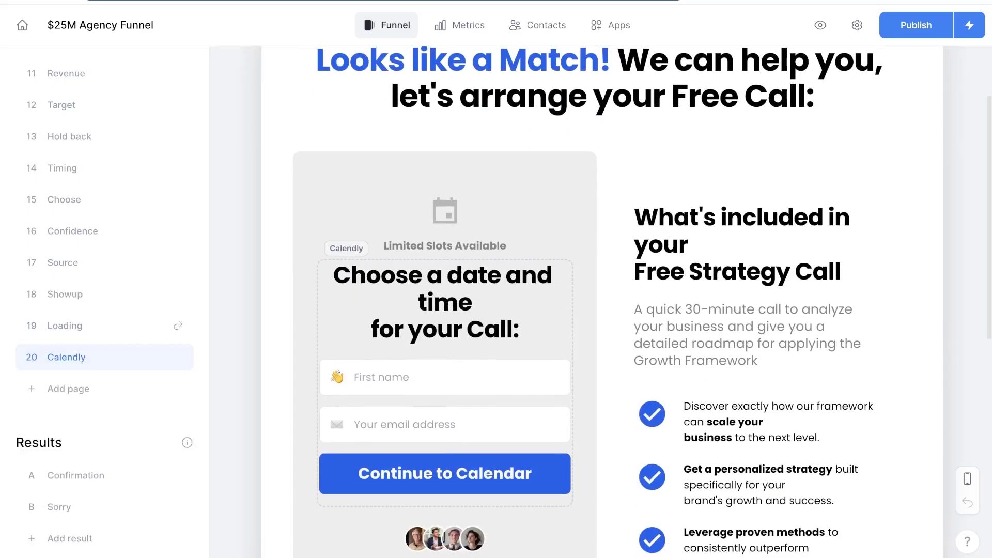
scroll(602, 311, "down", 4)
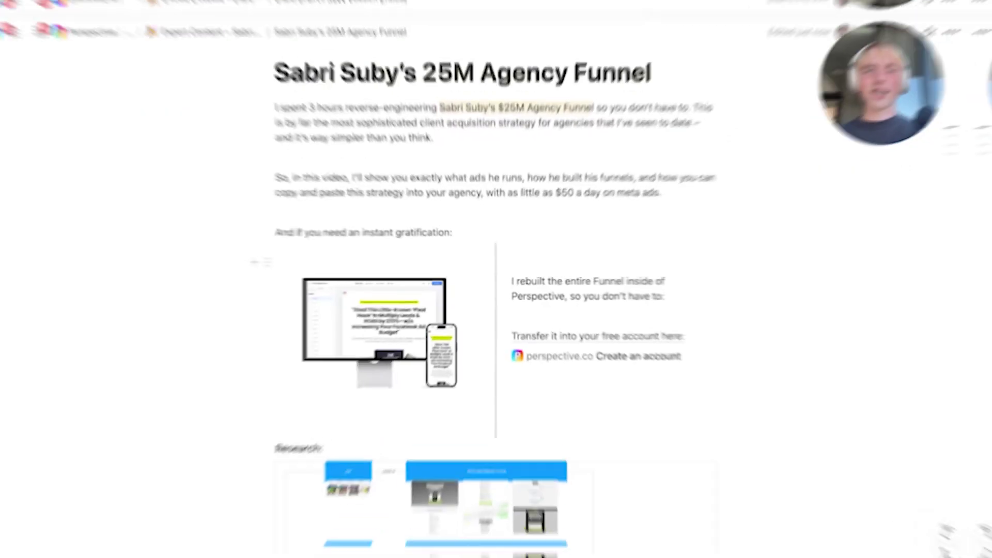
Look through the Sabri Suby's 25M Agency Funnel document down to The Strategy section.
scroll(497, 289, "down", 10)
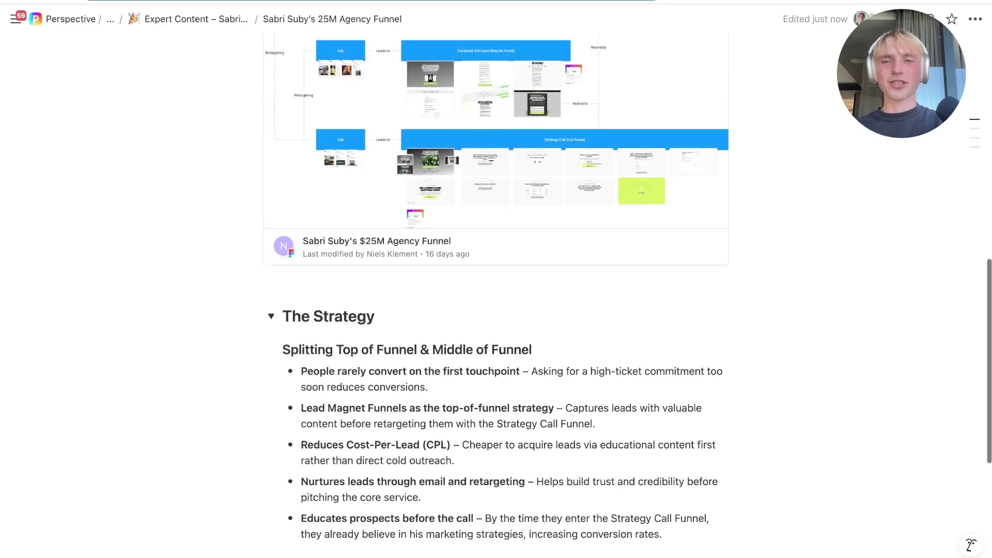
scroll(497, 289, "down", 2)
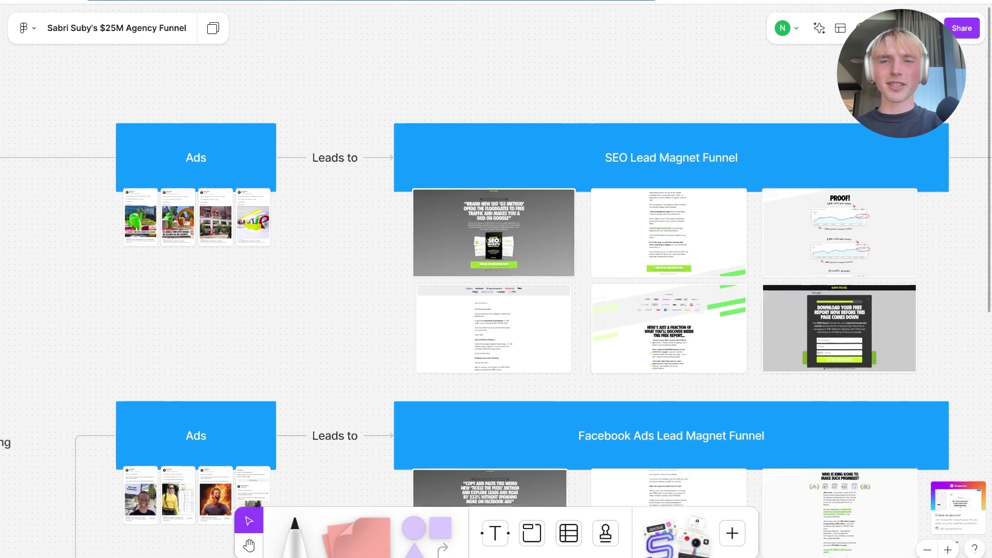
Switch to the FigJam board and survey the whole funnel map, from the ads through the lead magnet funnels to the Strategy Call Quiz Funnel.
scroll(496, 279, "down", 3)
scroll(496, 279, "down", 5)
scroll(496, 279, "right", 2)
scroll(497, 279, "down", 2)
scroll(496, 279, "up", 2)
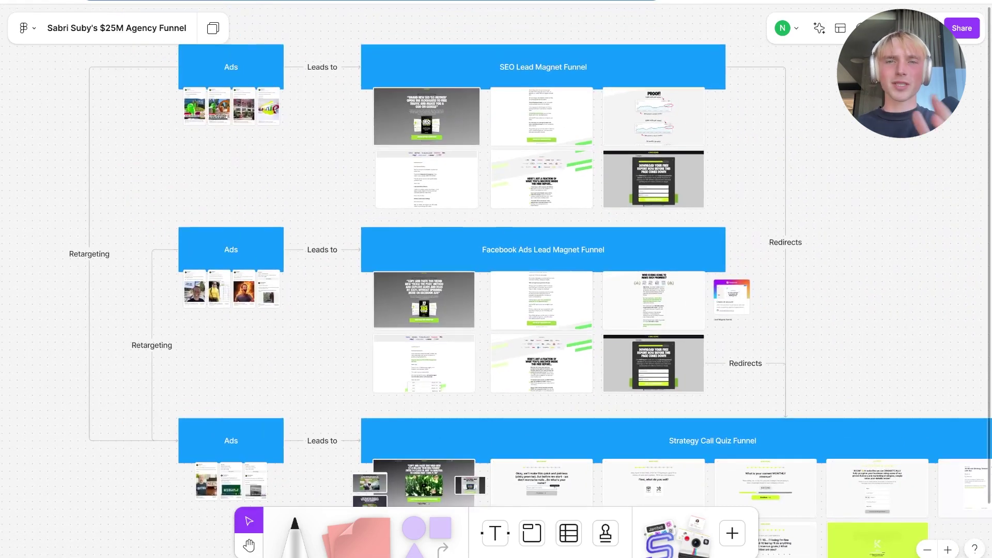
scroll(496, 279, "down", 3)
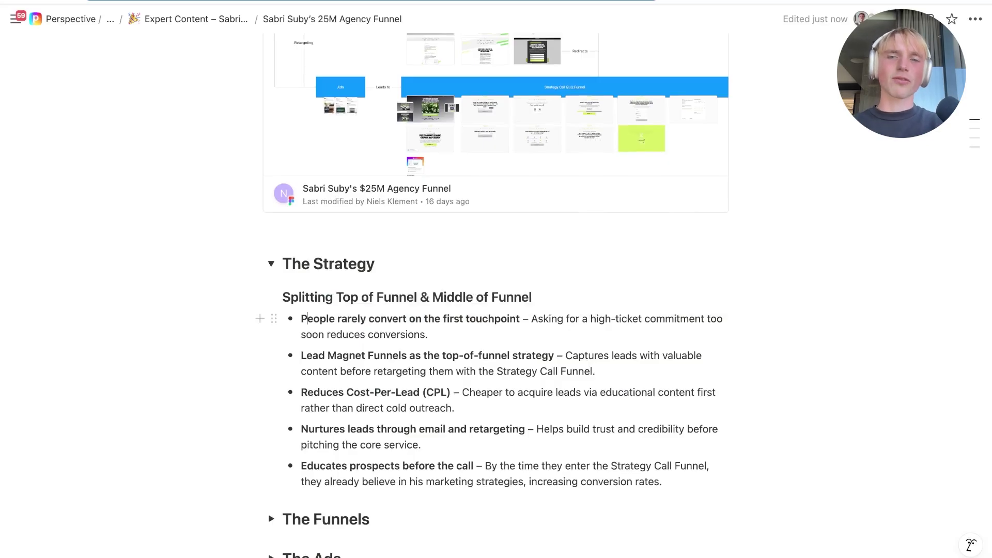
Return to the strategy document and read the point on people rarely converting on the first touchpoint, highlighting its key phrases.
left_click_drag(307, 319, 522, 320)
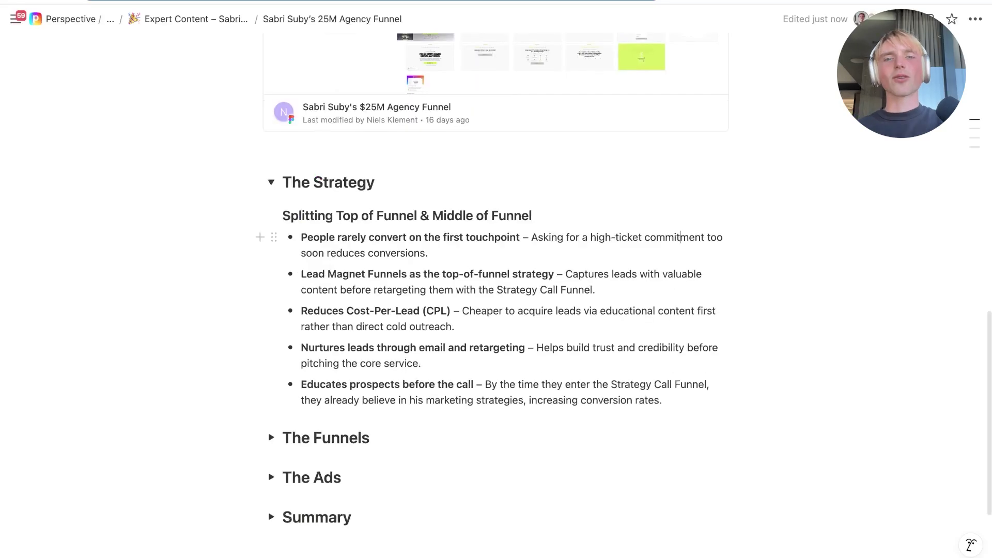
left_click_drag(531, 237, 674, 237)
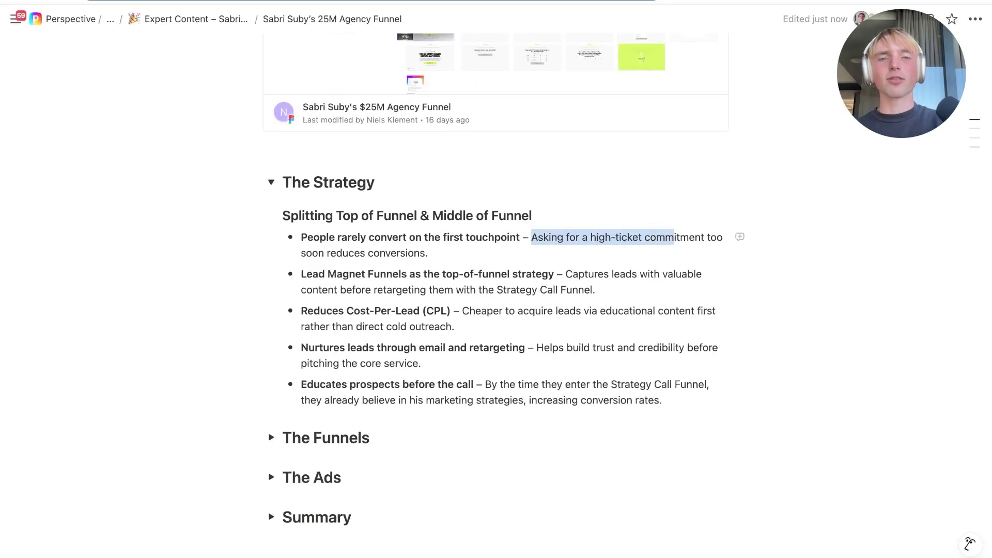
left_click(693, 238)
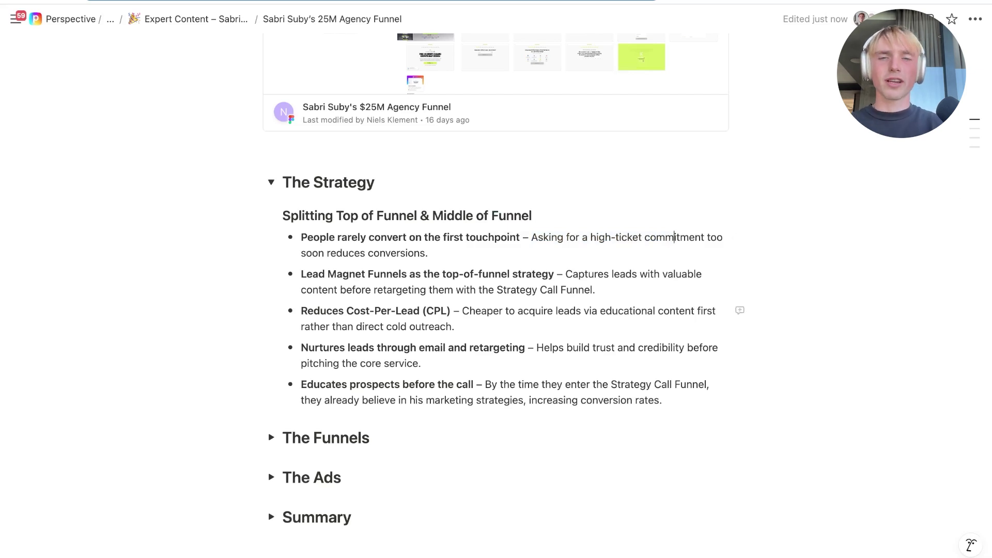
scroll(496, 279, "down", 1)
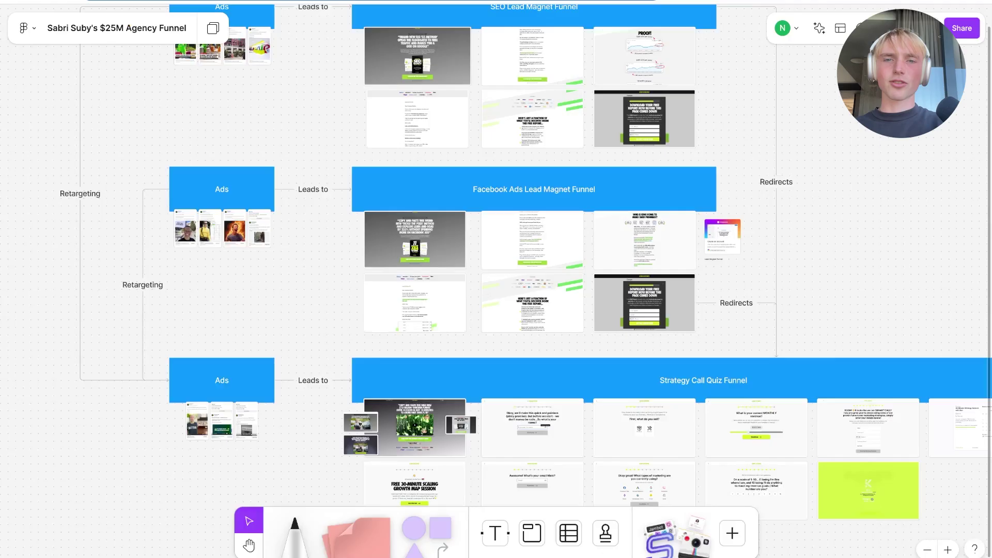
On the FigJam board, single out the SEO and Facebook Ads lead magnet funnels together with their ads.
scroll(496, 279, "up", 2)
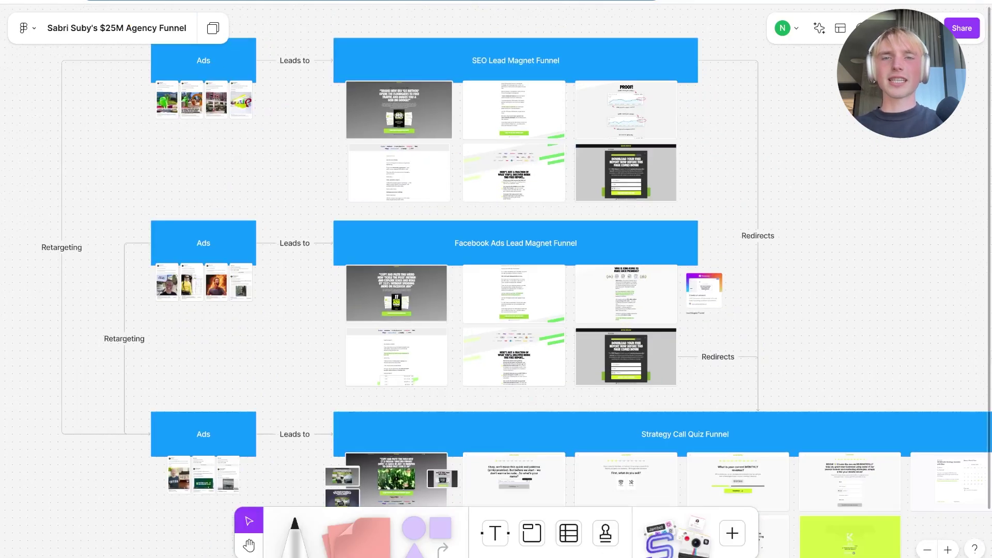
scroll(497, 280, "up", 1)
scroll(497, 279, "right", 1)
scroll(496, 280, "up", 1)
scroll(496, 279, "left", 1)
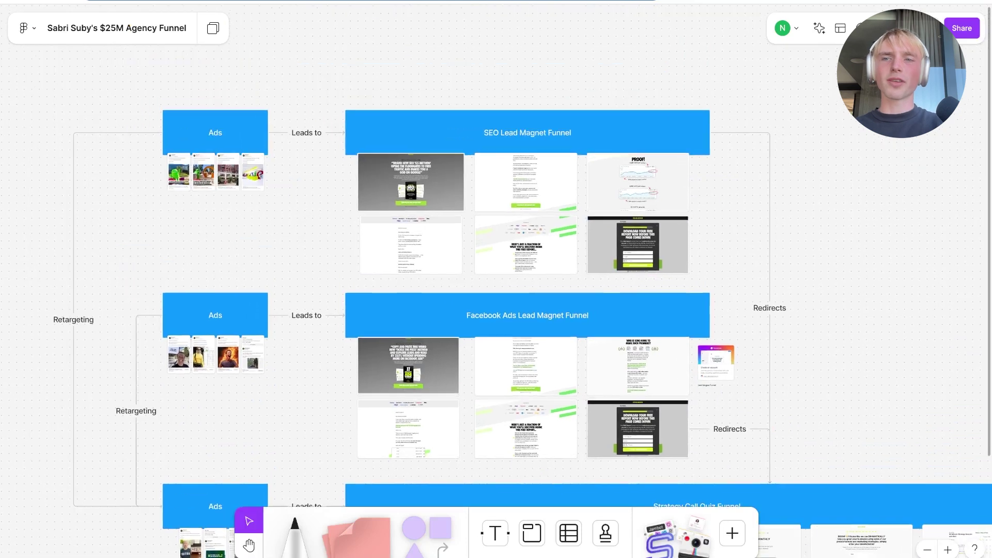
left_click_drag(134, 100, 800, 454)
left_click(801, 454)
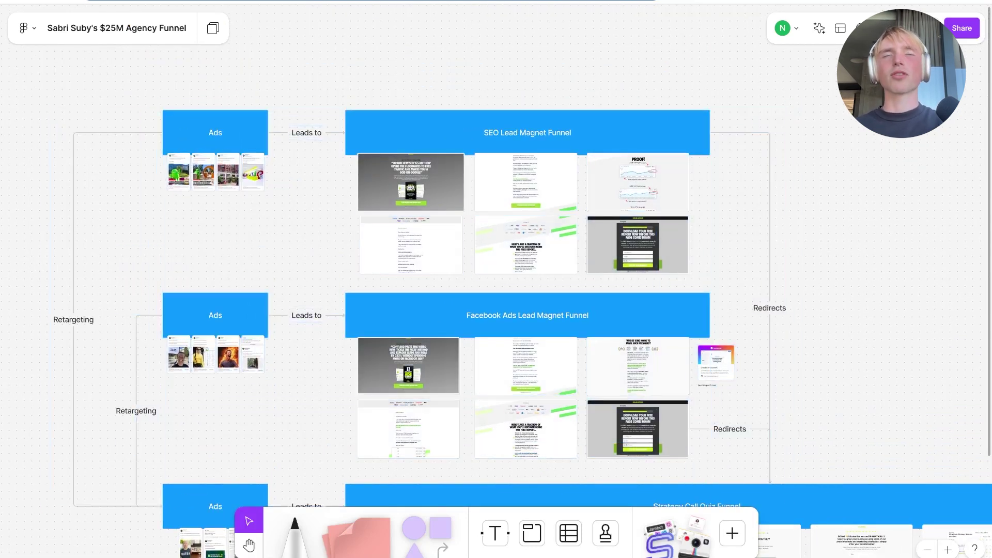
key("ctrl+shift+Tab")
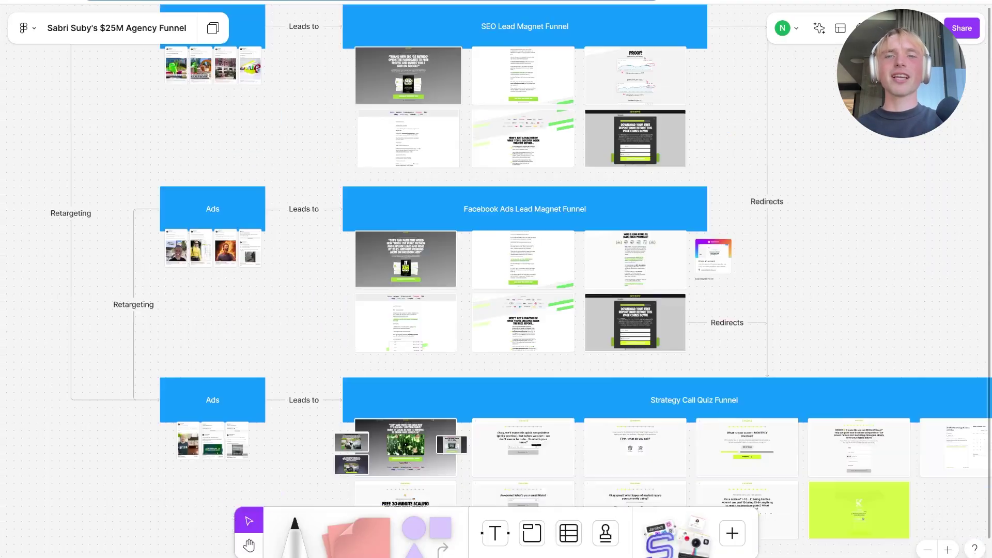
Trace how retargeting and redirects lead from the two lead magnet funnels to the Strategy Call Quiz Funnel.
scroll(497, 279, "down", 3)
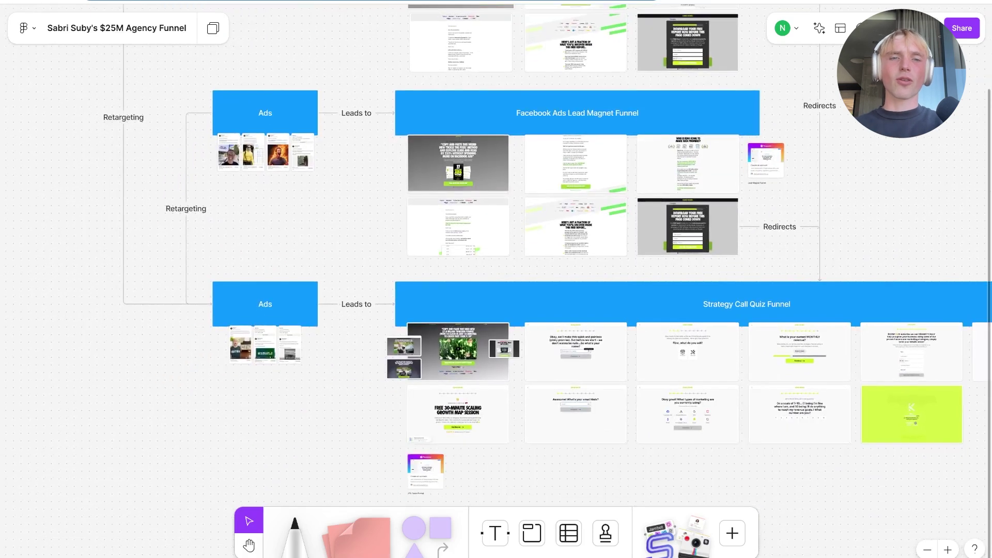
scroll(496, 279, "right", 5)
scroll(497, 279, "down", 2)
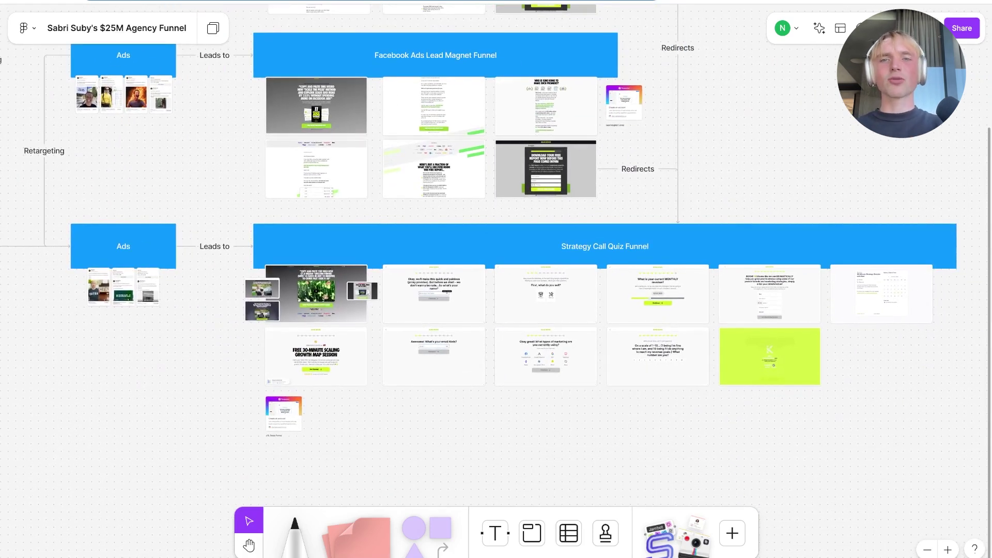
scroll(496, 279, "up", 4)
scroll(497, 279, "left", 2)
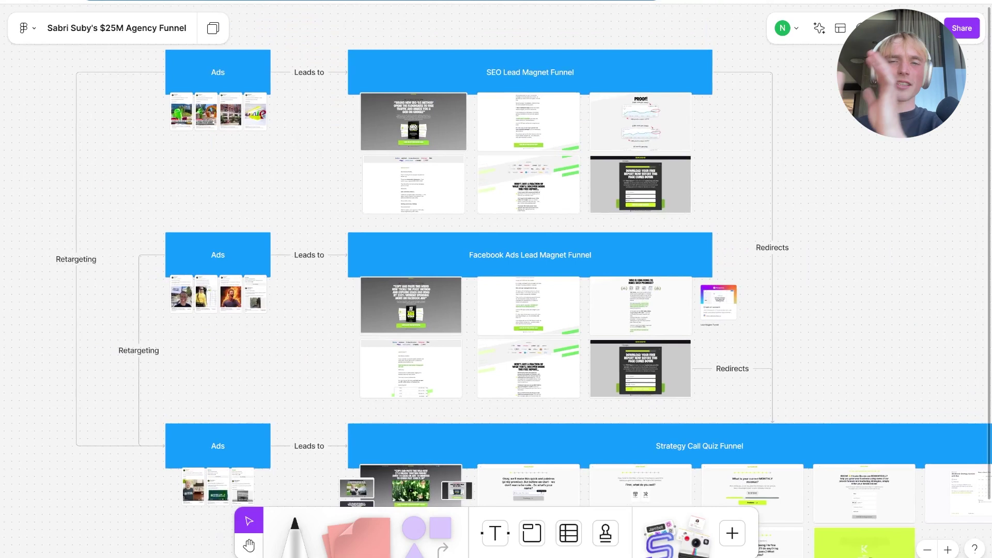
scroll(496, 279, "down", 2)
scroll(497, 279, "right", 1)
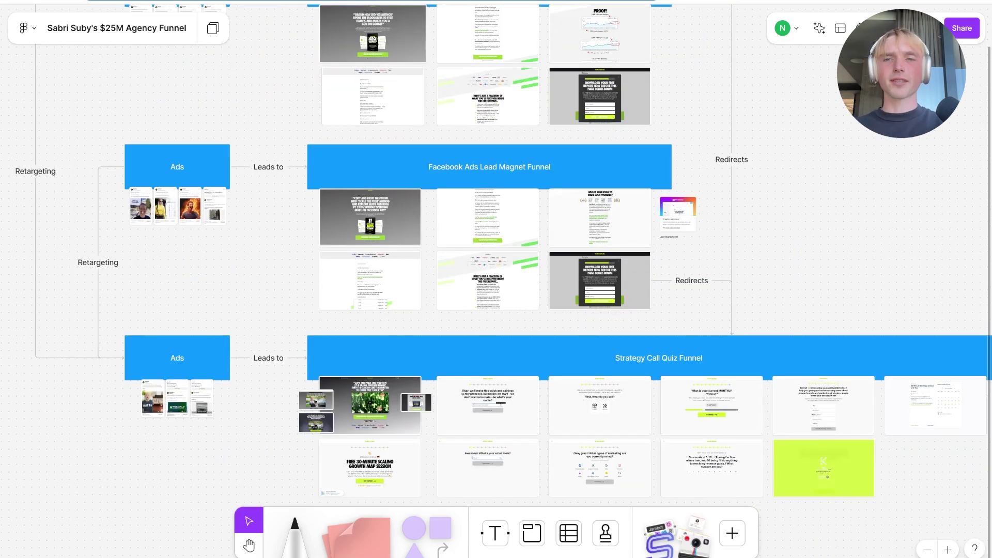
scroll(496, 279, "up", 2)
scroll(497, 279, "left", 1)
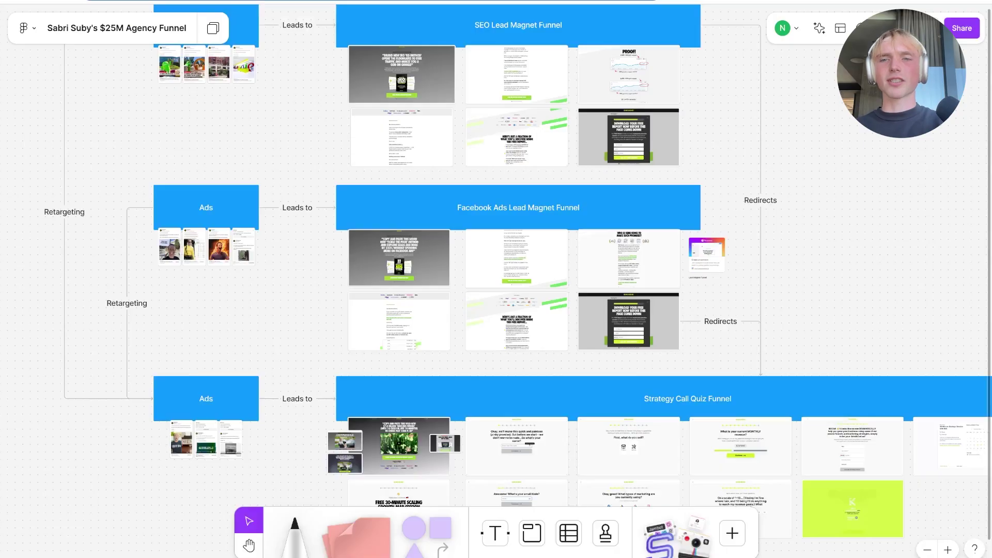
Compare the page layouts of the SEO and Facebook Ads lead magnet funnels up close.
scroll(505, 224, "up", 3)
scroll(505, 223, "up", 3)
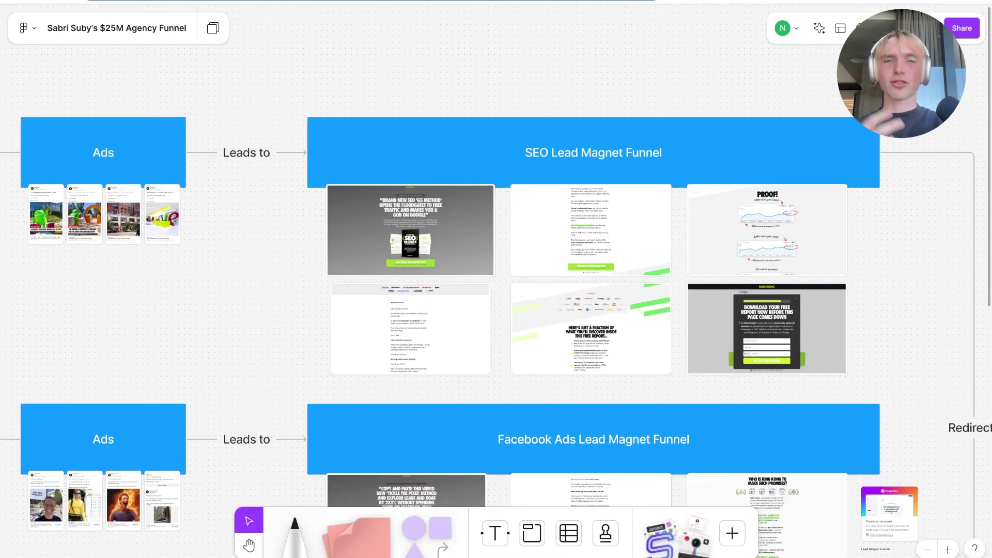
scroll(506, 223, "left", 1)
scroll(496, 309, "down", 1)
scroll(497, 309, "right", 1)
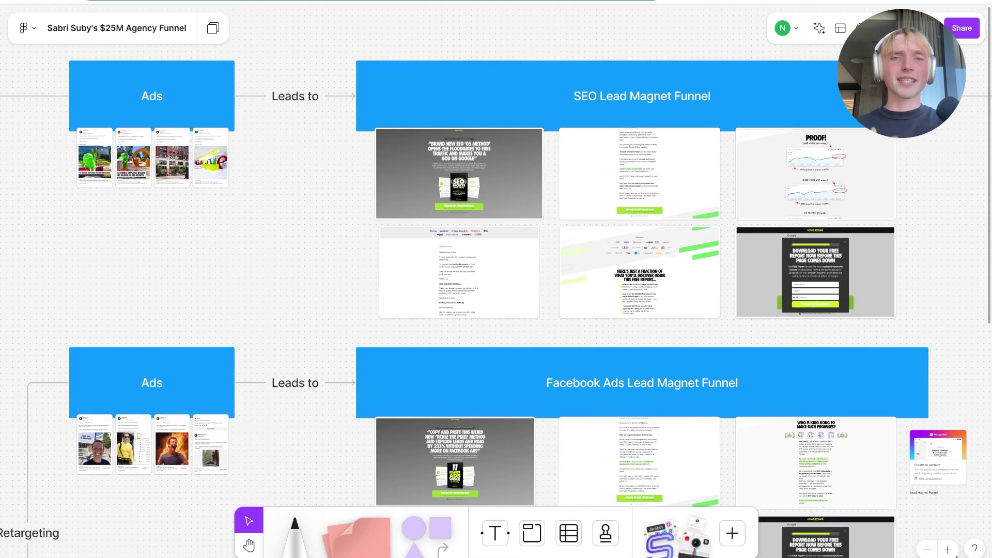
scroll(497, 279, "down", 5)
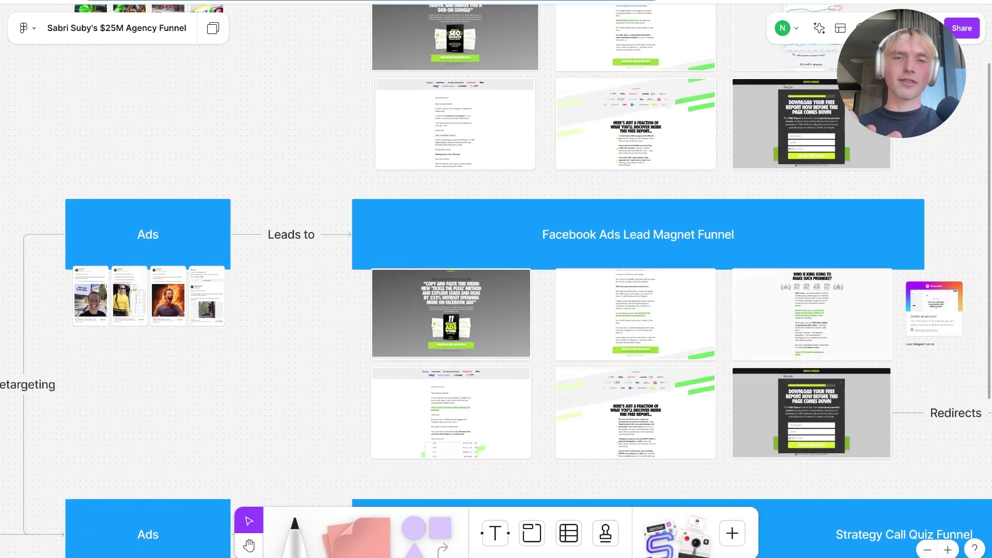
scroll(496, 280, "down", 3)
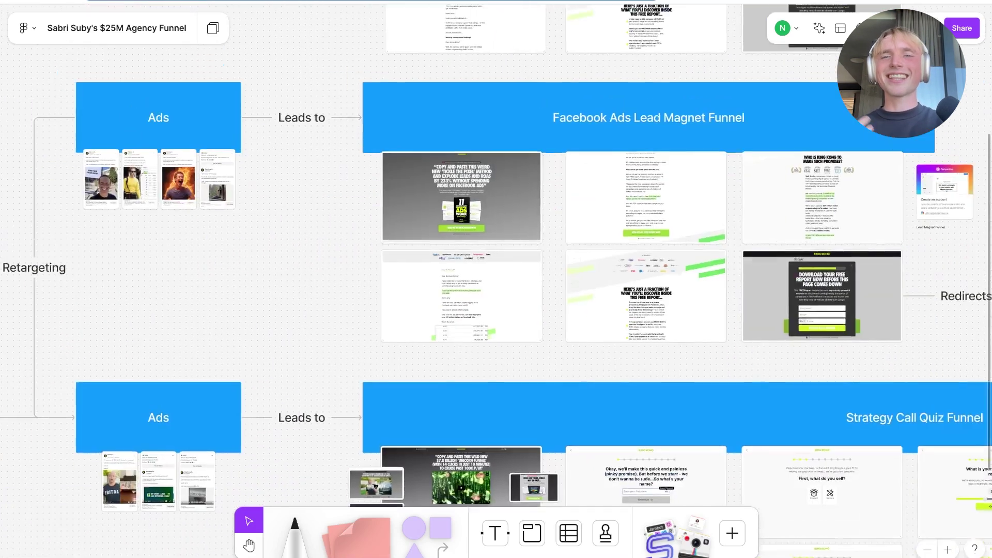
scroll(496, 280, "up", 6)
scroll(496, 280, "right", 1)
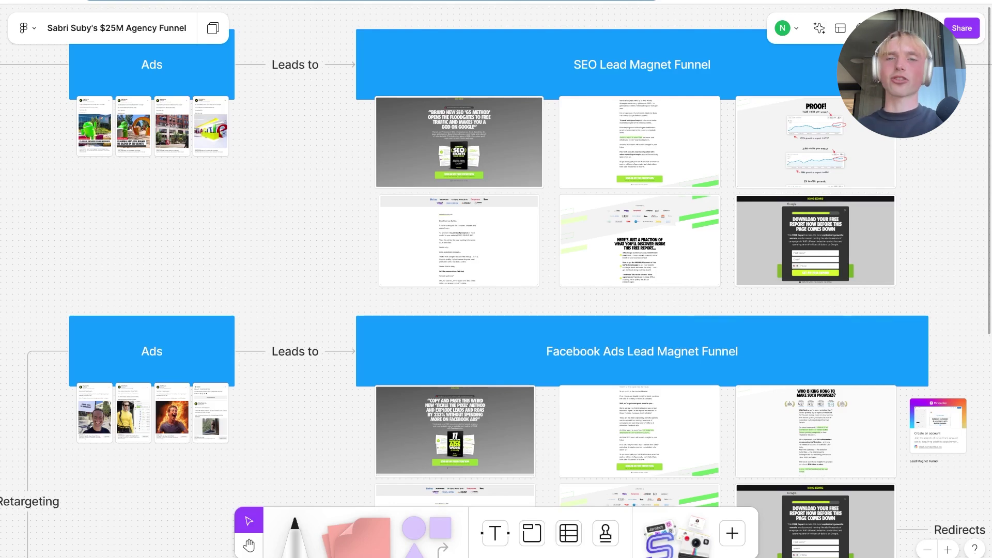
Examine the first landing page of the SEO Lead Magnet Funnel, focusing on its headline and subheadline.
scroll(496, 279, "up", 2)
scroll(496, 279, "left", 2)
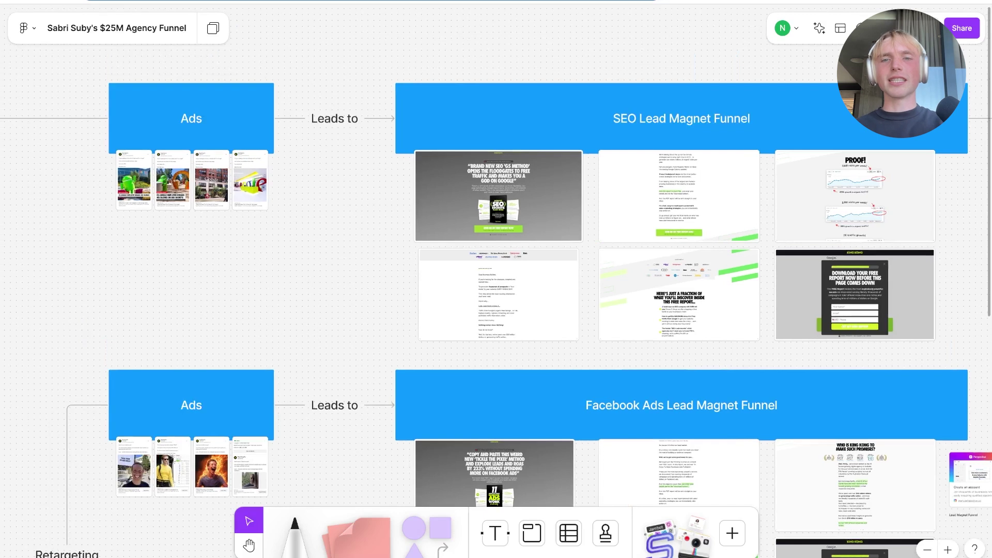
scroll(671, 168, "right", 2)
scroll(671, 167, "up", 1)
scroll(671, 167, "up", 5)
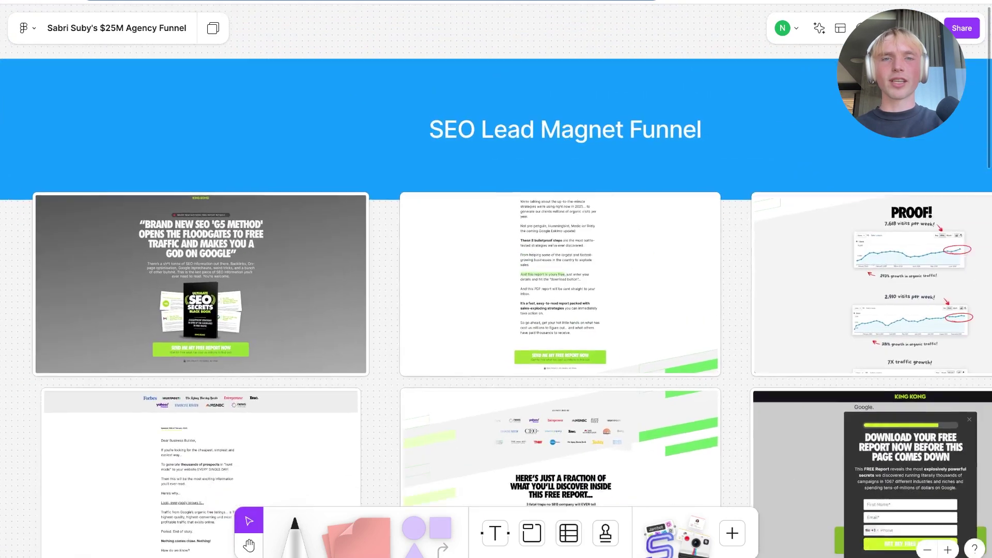
scroll(497, 279, "down", 2)
scroll(497, 280, "left", 3)
scroll(164, 145, "up", 3)
scroll(497, 279, "left", 2)
scroll(496, 279, "up", 1)
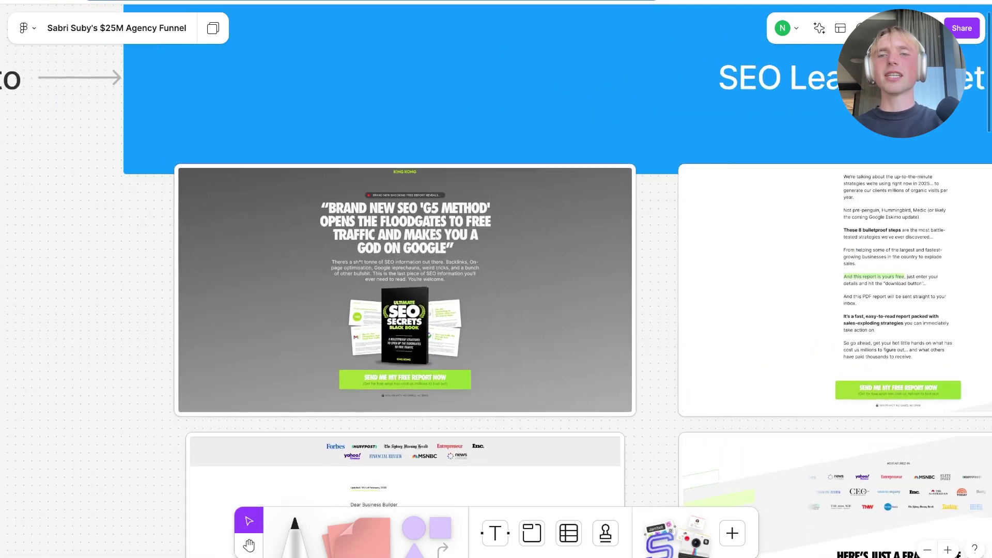
scroll(497, 279, "up", 4)
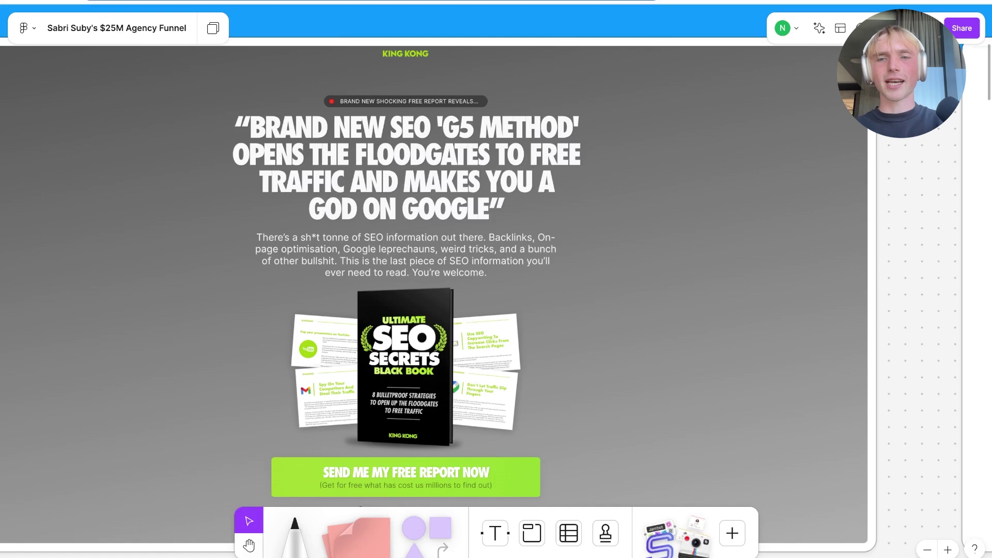
Inspect the SEO Secrets Black Book mockup and the free report call to action on the landing page.
scroll(405, 269, "down", 1)
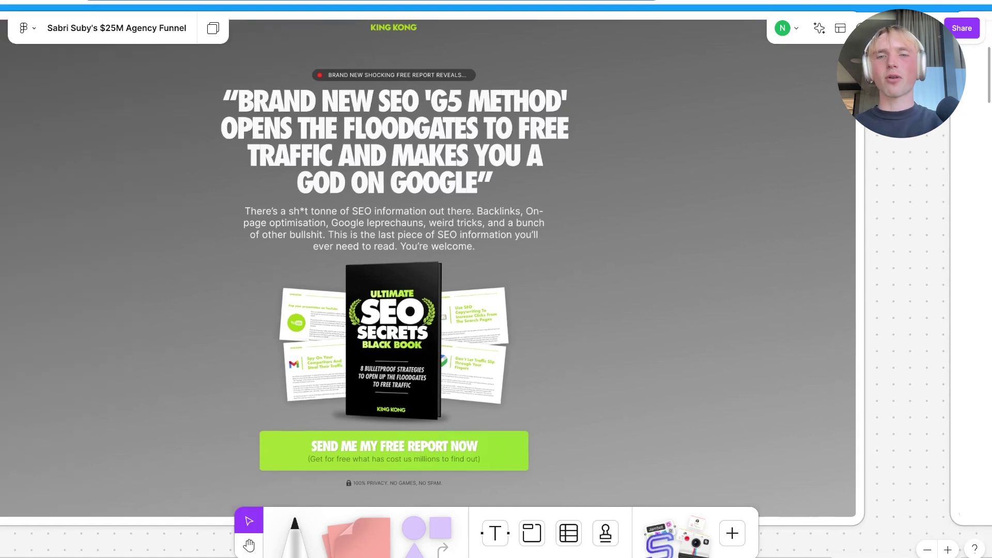
scroll(394, 350, "up", 4)
scroll(394, 350, "down", 2)
scroll(395, 350, "up", 2)
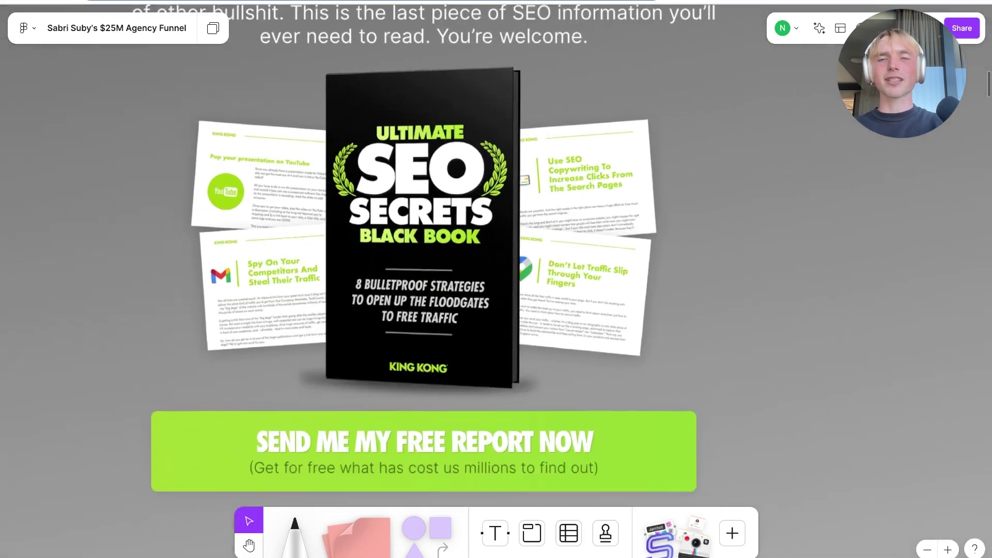
scroll(443, 279, "left", 2)
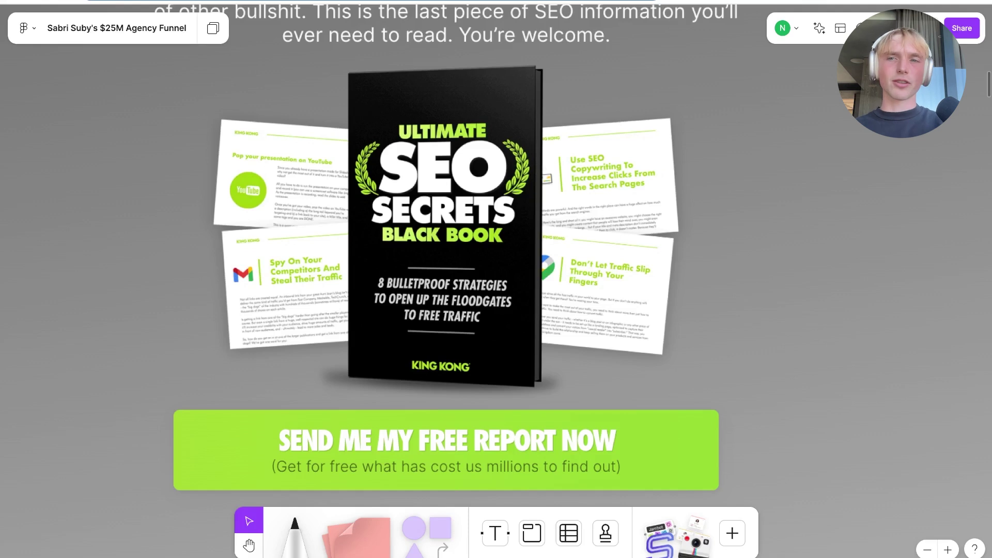
Examine the press logo strip below the landing page and read the opening of the sales letter.
scroll(472, 342, "down", 5)
scroll(472, 342, "down", 4)
scroll(472, 342, "up", 3)
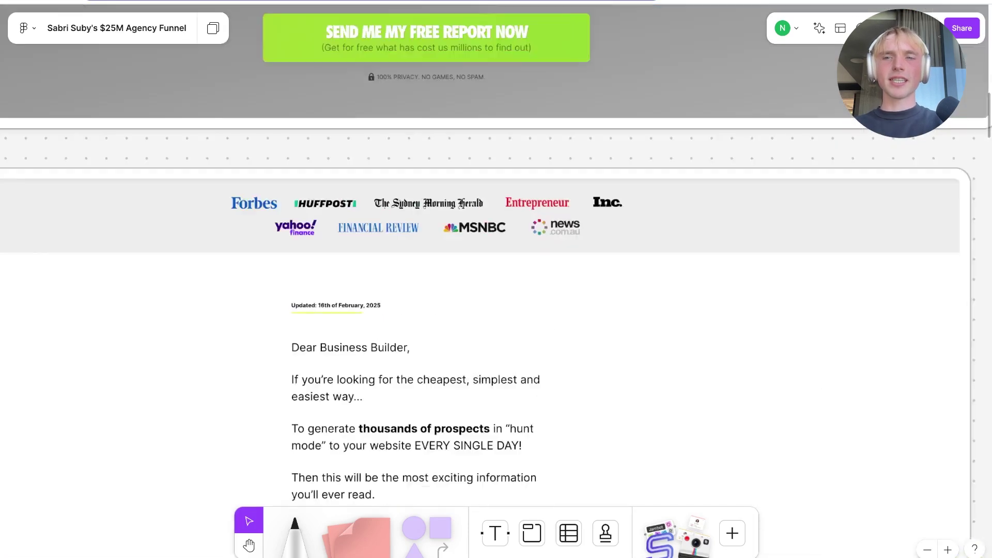
scroll(410, 225, "up", 5)
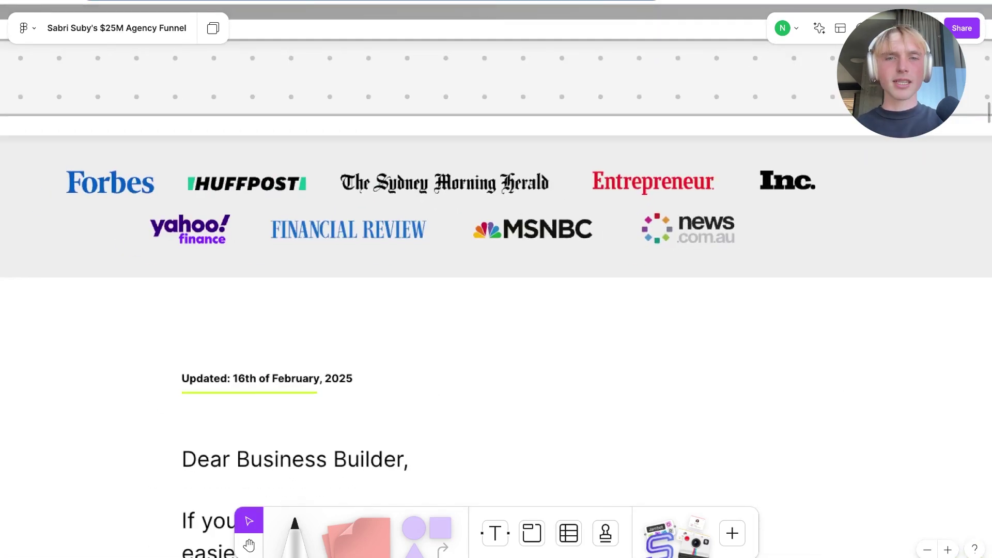
scroll(497, 279, "down", 2)
scroll(496, 279, "up", 1)
scroll(496, 279, "down", 2)
scroll(496, 279, "down", 2)
scroll(496, 280, "down", 3)
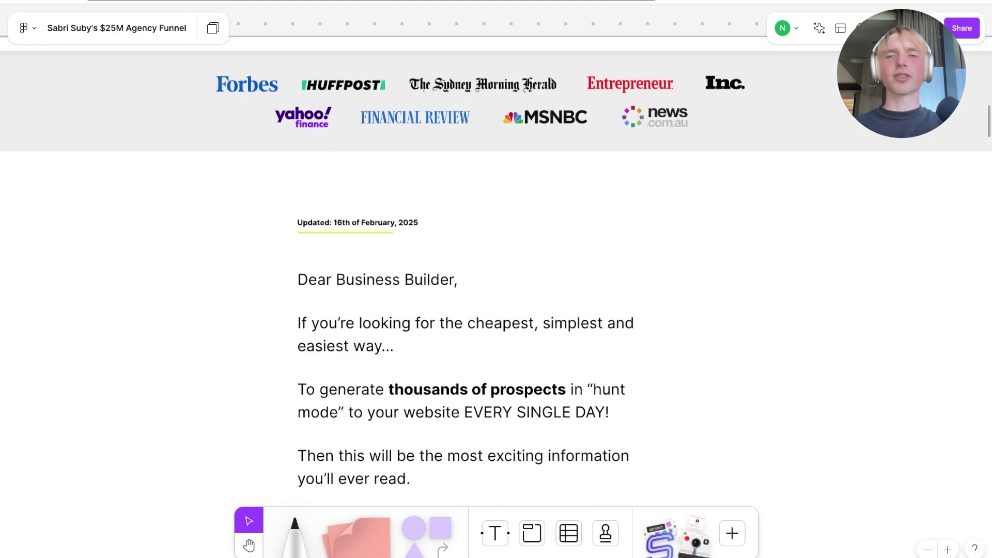
scroll(497, 280, "down", 3)
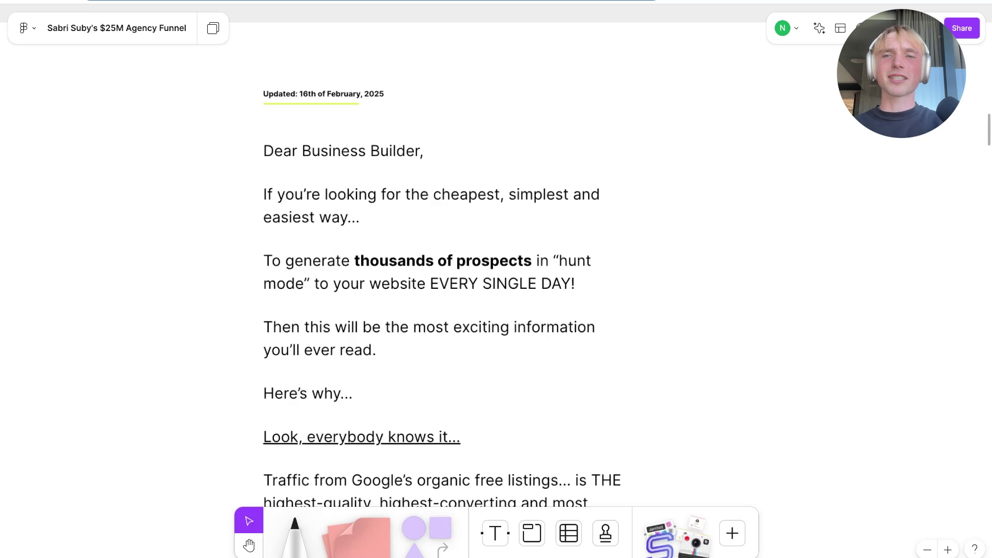
Examine the opening paragraphs of the sales letter beneath the press logo strip, including its update date and the "Dear Business Builder" greeting.
scroll(497, 258, "up", 3)
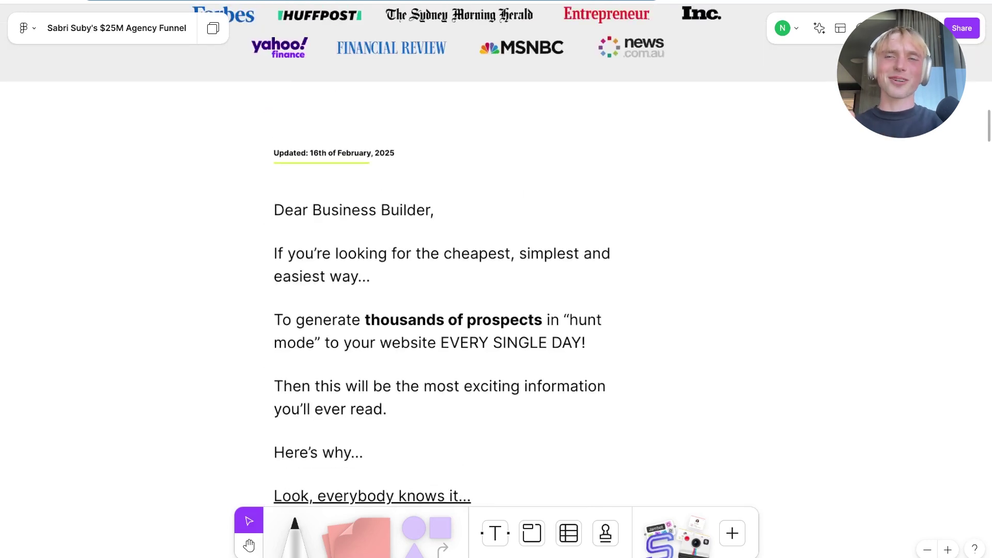
scroll(413, 275, "up", 4)
scroll(413, 275, "up", 2)
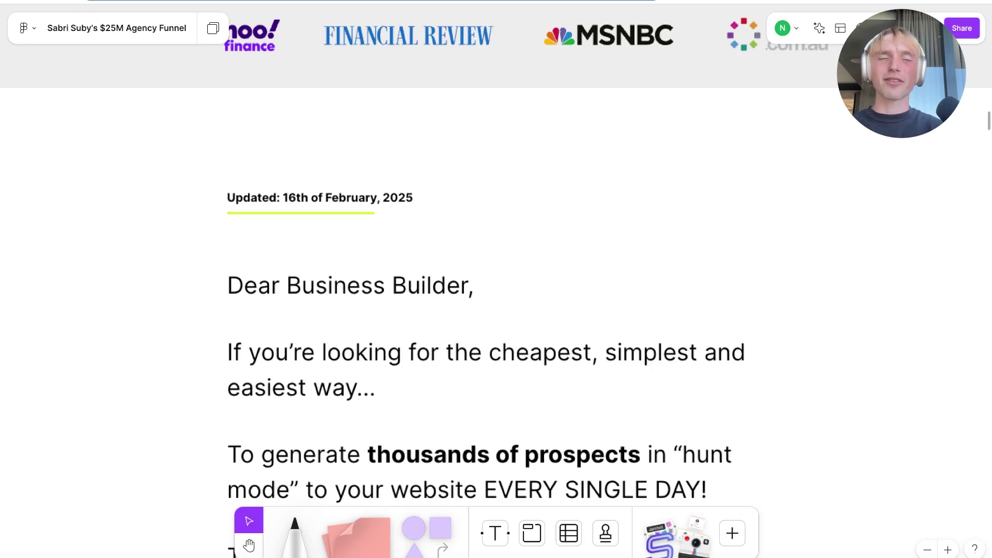
scroll(496, 279, "down", 3)
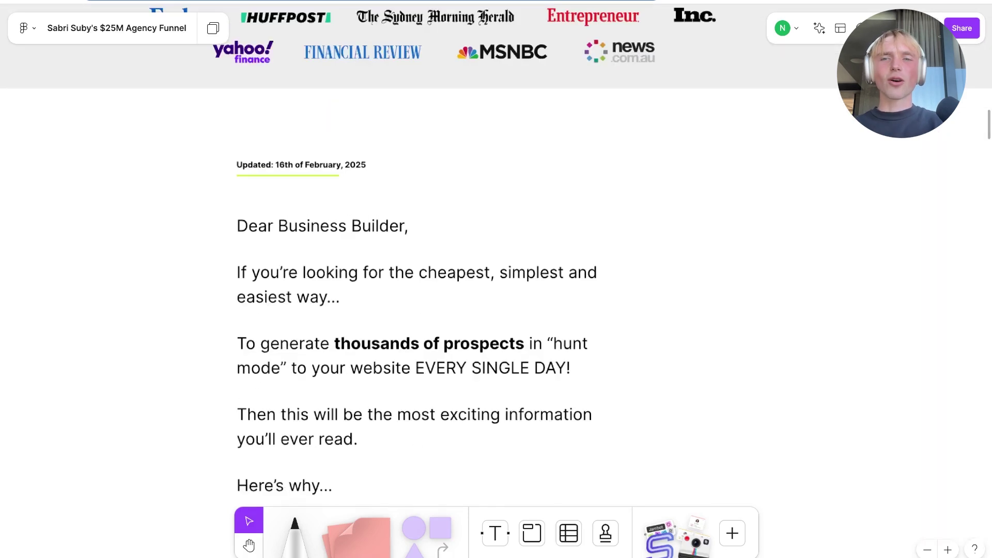
scroll(497, 279, "up", 1)
scroll(496, 279, "up", 1)
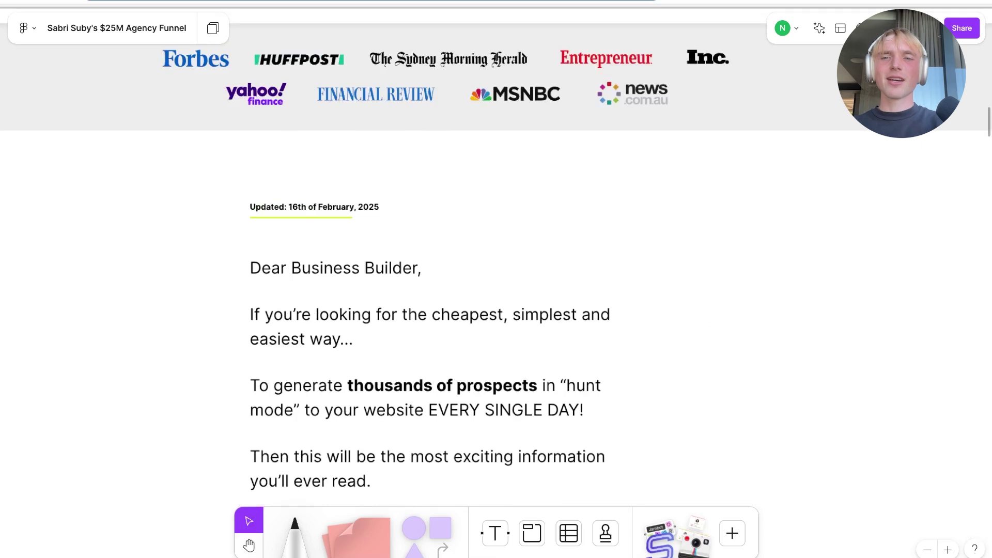
scroll(283, 168, "up", 3)
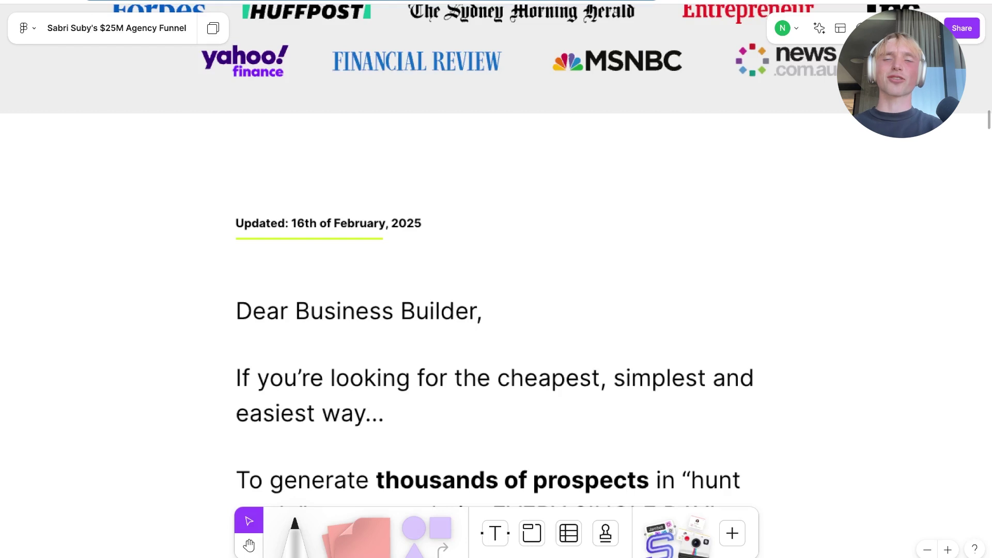
scroll(496, 280, "down", 5)
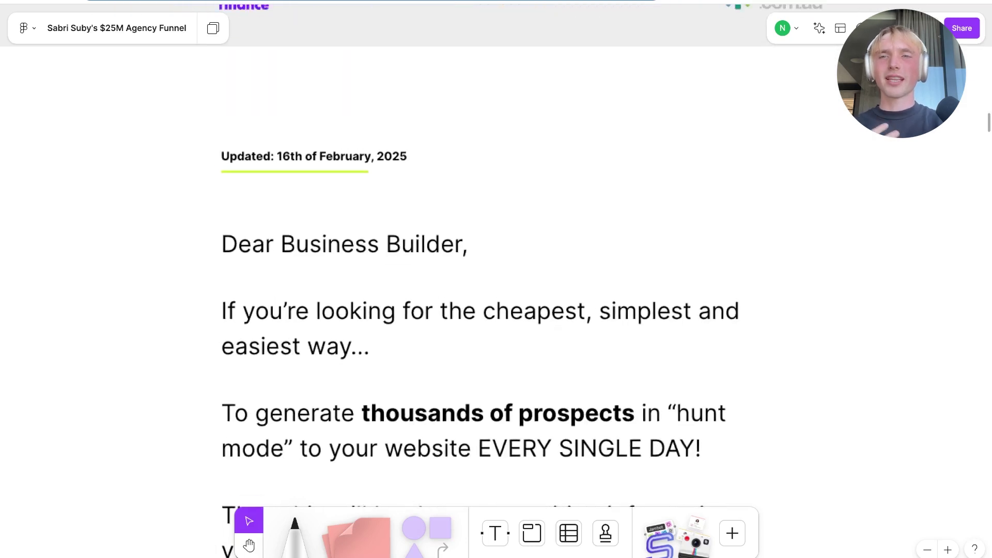
scroll(497, 280, "down", 3)
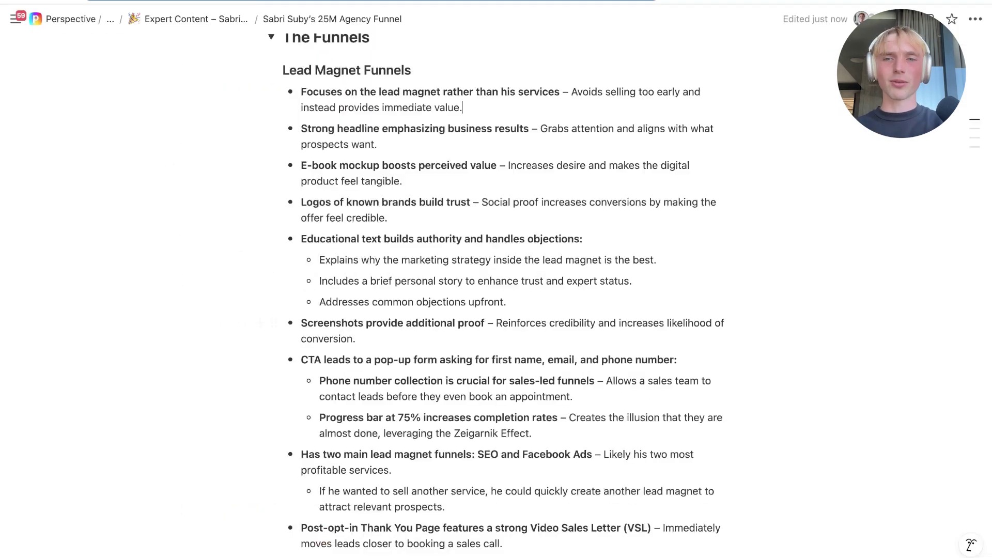
Switch to the Notion notes and review the sub-points on how educational text builds authority and handles objections under Lead Magnet Funnels.
scroll(496, 290, "down", 1)
scroll(496, 290, "up", 1)
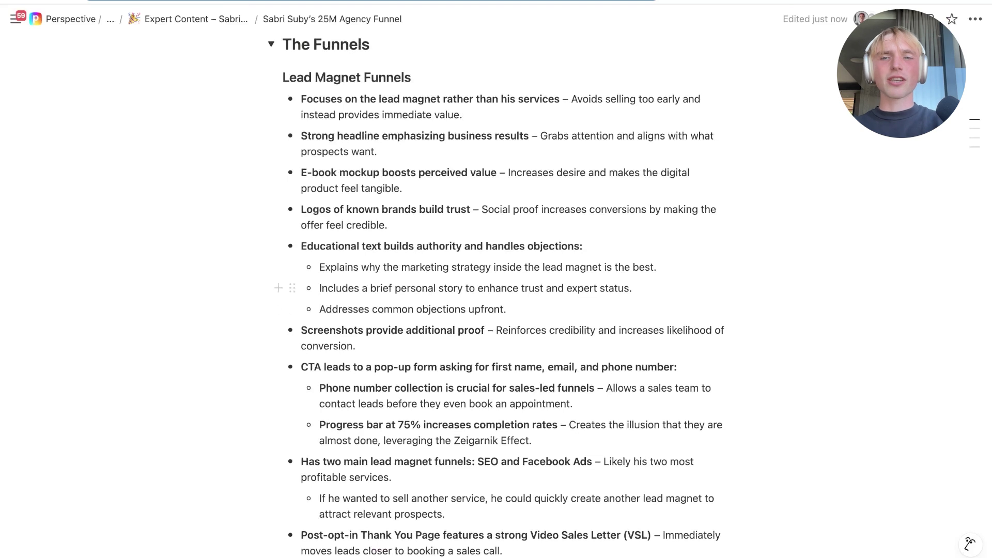
left_click_drag(319, 268, 625, 268)
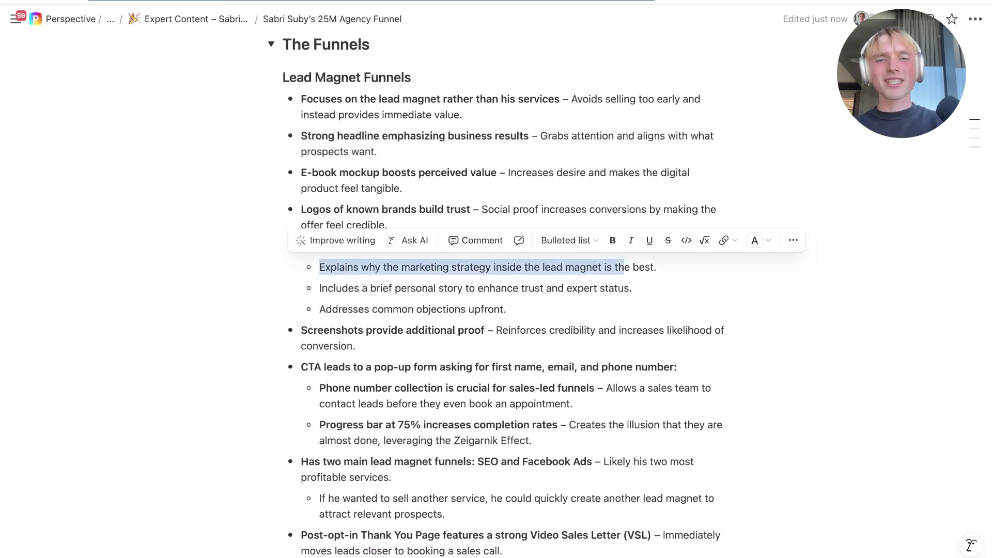
left_click(640, 267)
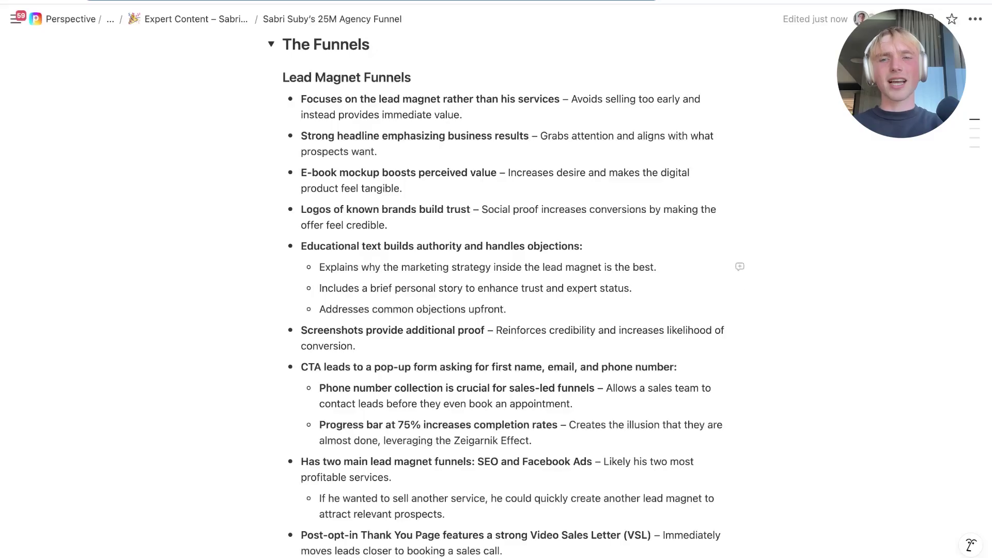
left_click_drag(425, 268, 529, 288)
left_click(529, 288)
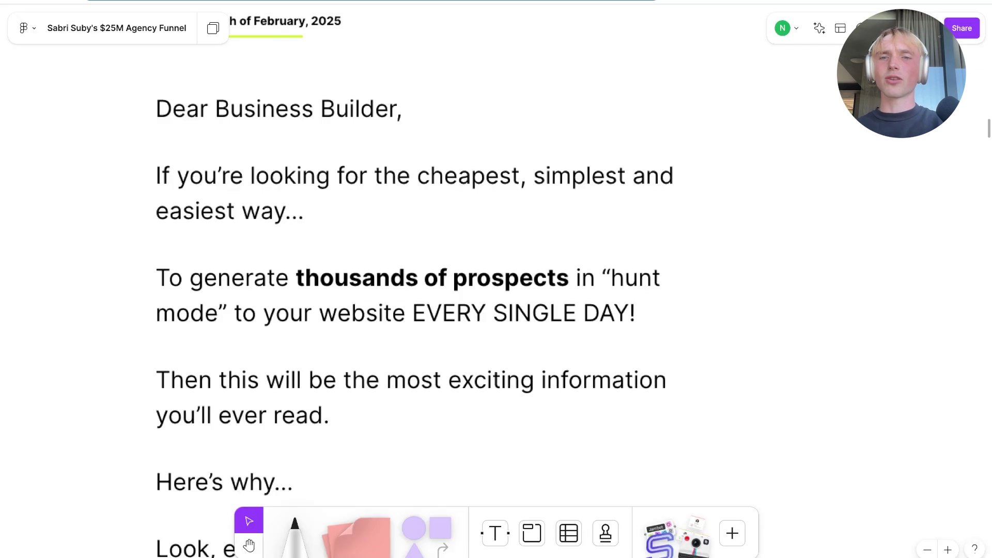
Return to the FigJam board and read the rest of the sales letter about Google's organic traffic.
scroll(465, 258, "down", 3)
scroll(469, 351, "down", 8)
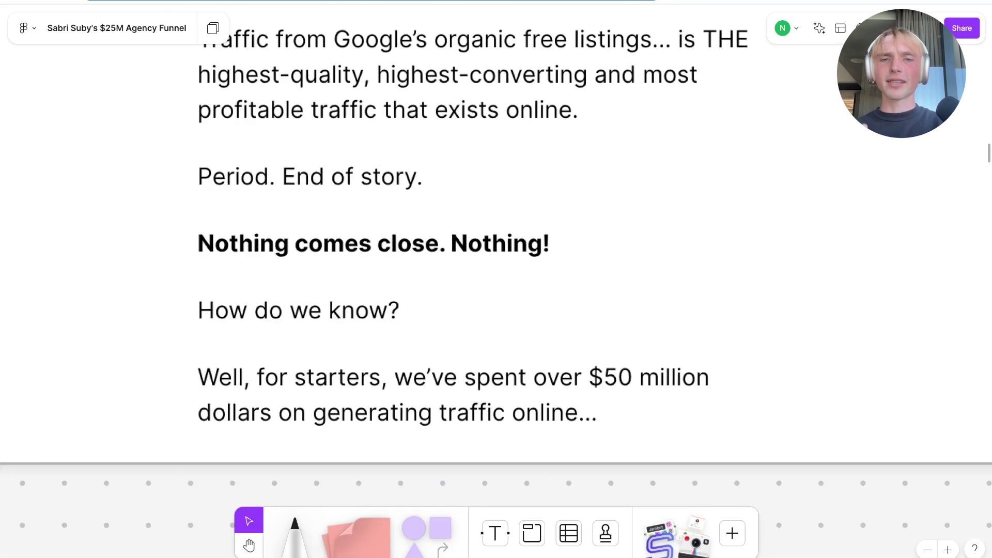
scroll(468, 350, "down", 3)
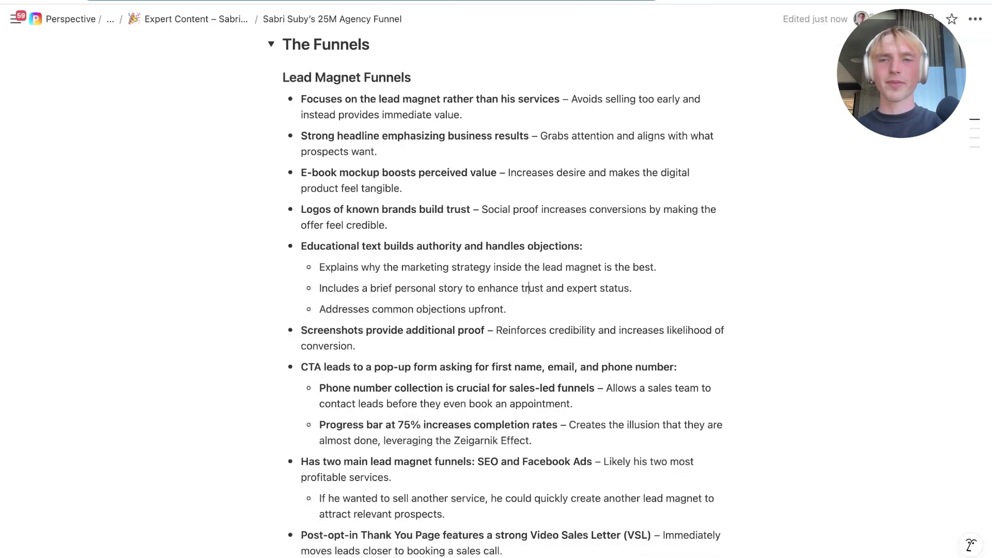
Check the Notion notes for the point on including a brief personal story to enhance trust and expert status.
scroll(529, 269, "down", 1)
left_click_drag(326, 290, 507, 291)
left_click(507, 290)
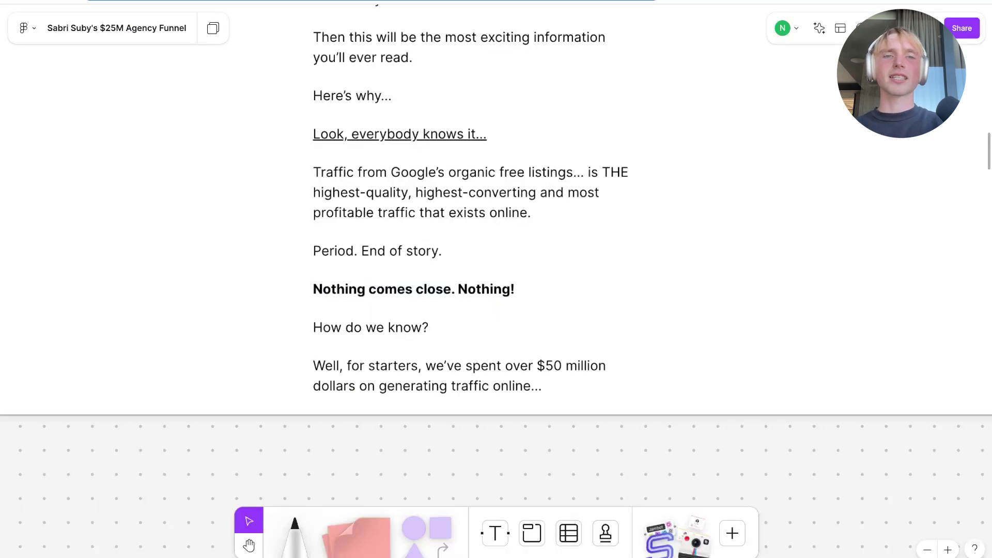
Back on the FigJam board, read the free report pitch on the upper middle page and its call to action.
scroll(496, 279, "down", 3)
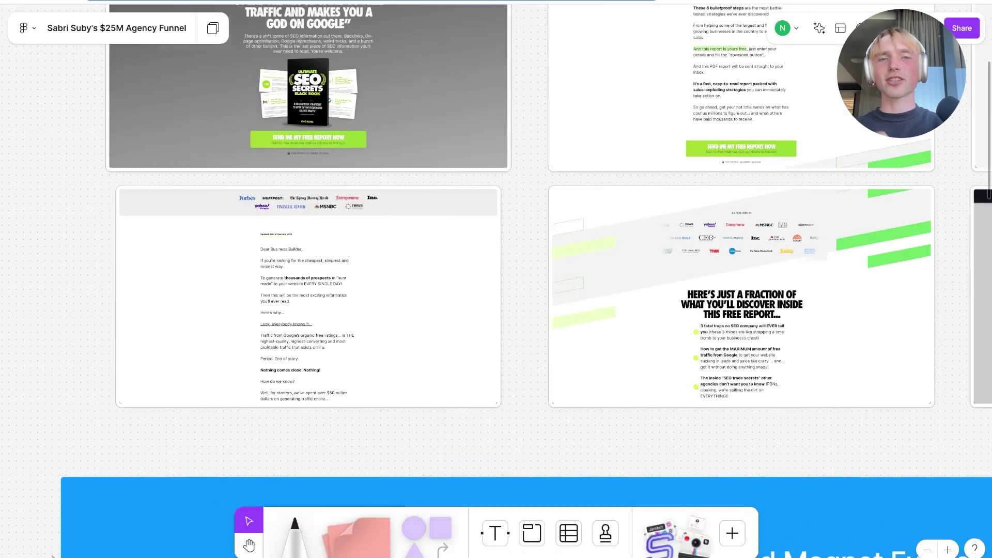
scroll(497, 279, "up", 3)
scroll(725, 166, "up", 5)
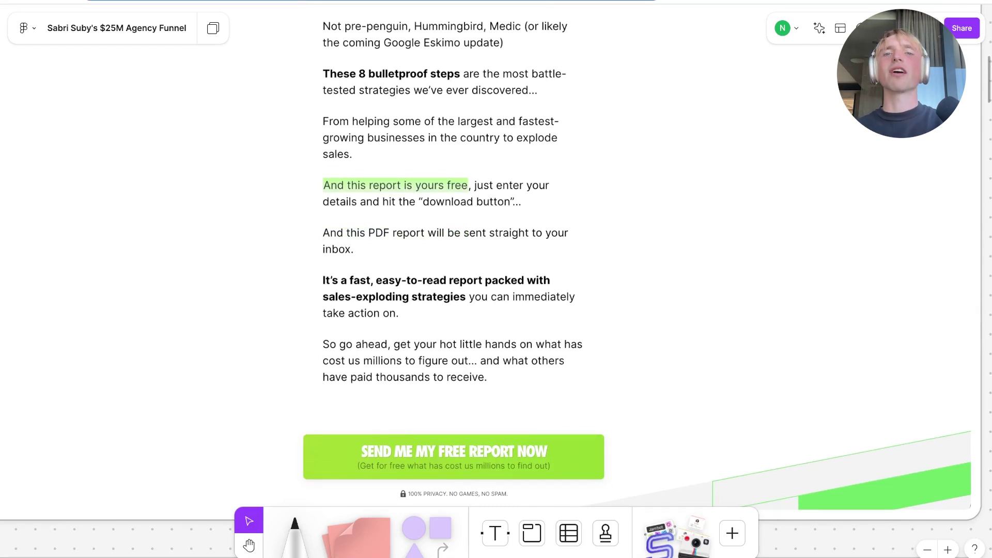
scroll(496, 279, "down", 3)
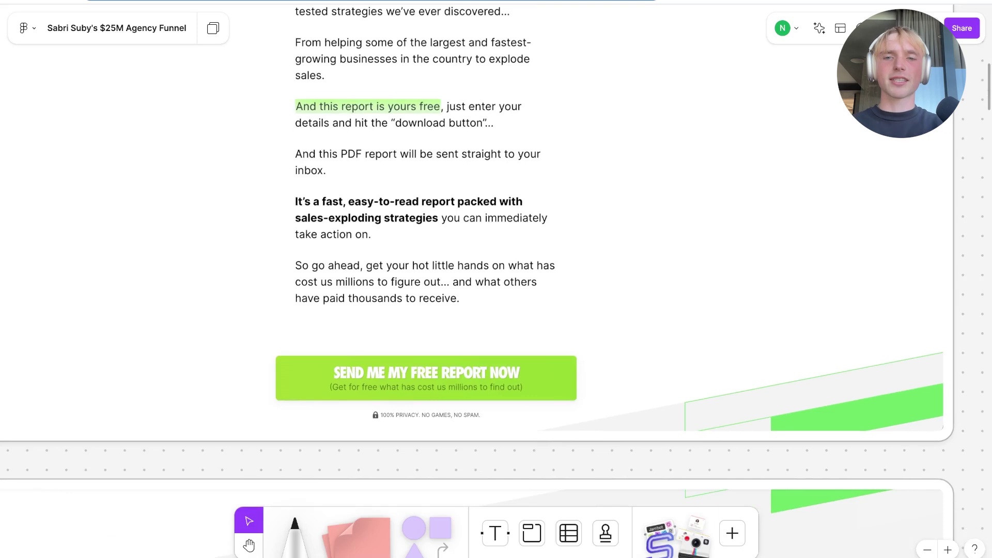
scroll(496, 279, "down", 3)
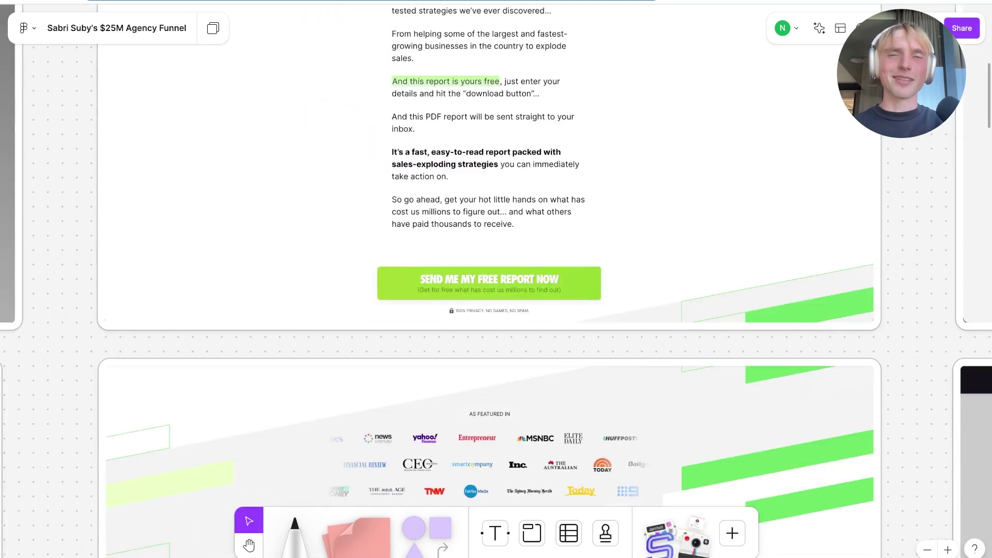
Examine the "As Featured In" logos and the bullet list of what the free report contains.
scroll(496, 279, "down", 2)
scroll(497, 279, "down", 5)
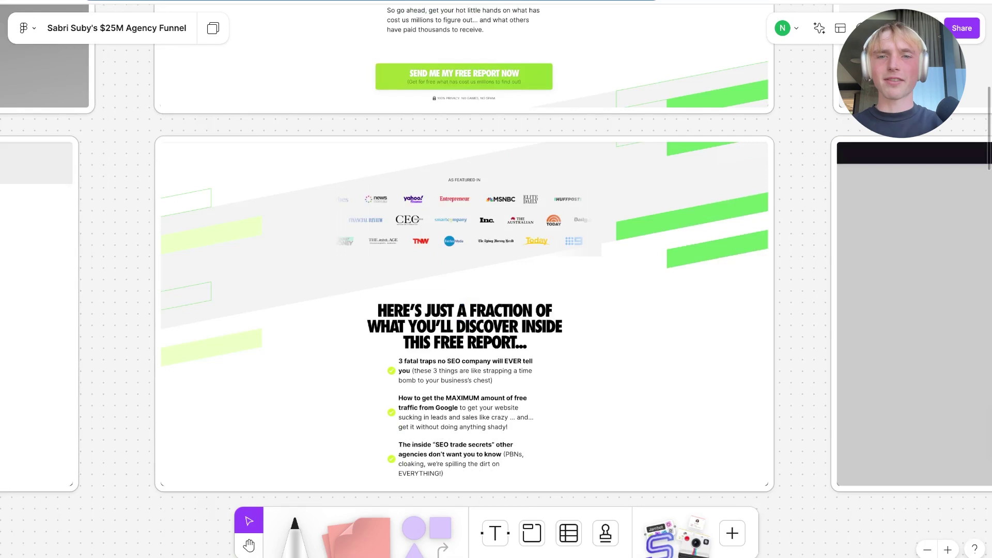
scroll(487, 248, "up", 5)
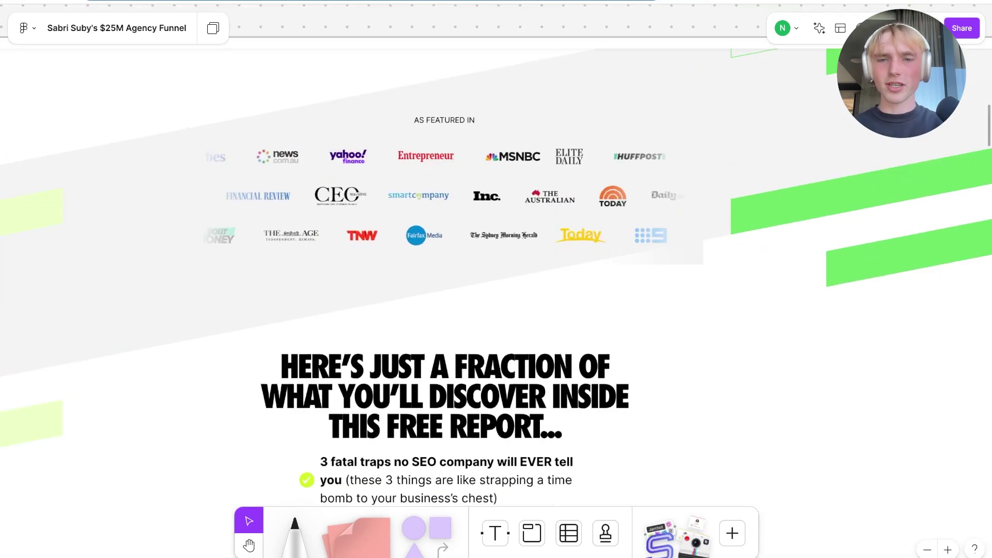
scroll(497, 279, "down", 5)
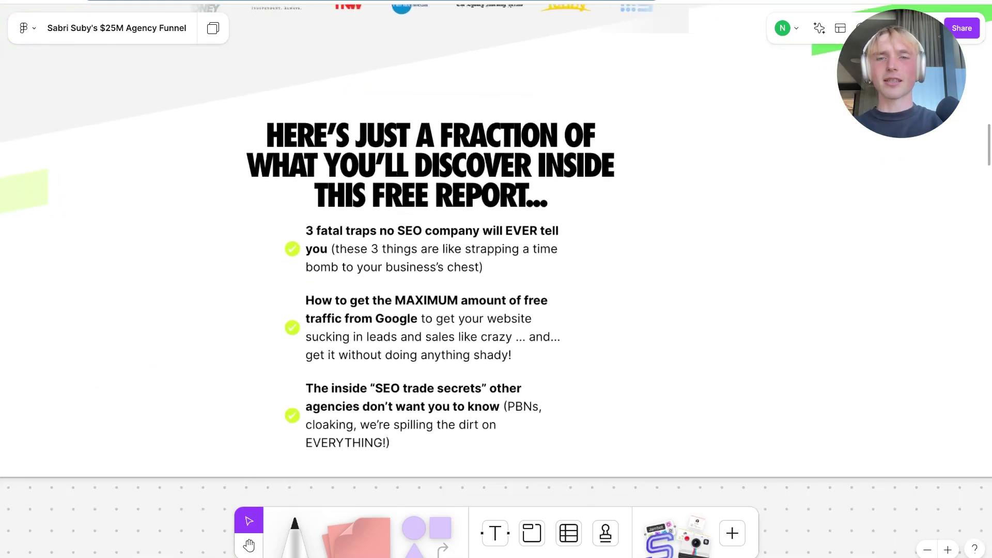
scroll(496, 279, "down", 3)
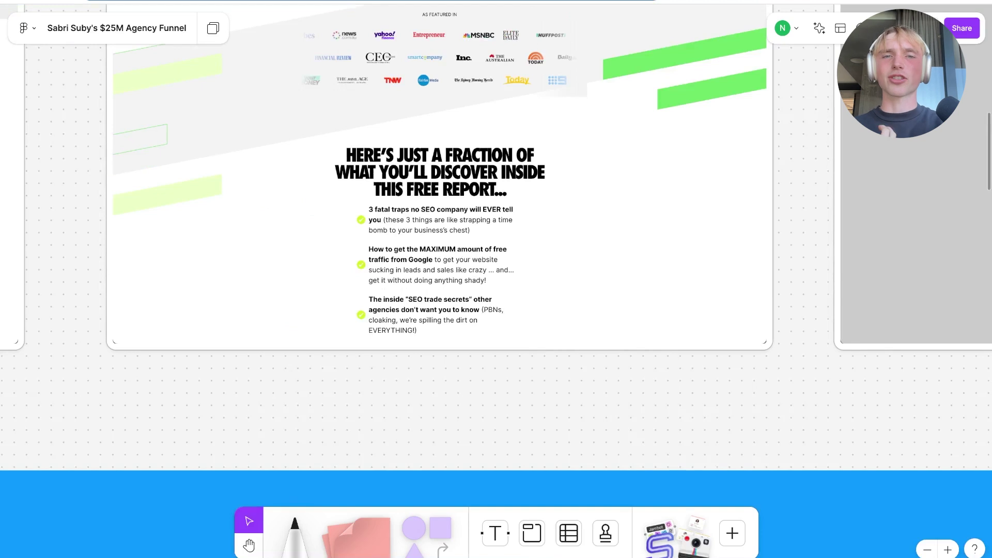
Locate the "Proof!" page in the SEO Lead Magnet Funnel and examine its first organic traffic chart.
scroll(496, 279, "down", 5)
scroll(496, 279, "up", 5)
scroll(496, 280, "up", 2)
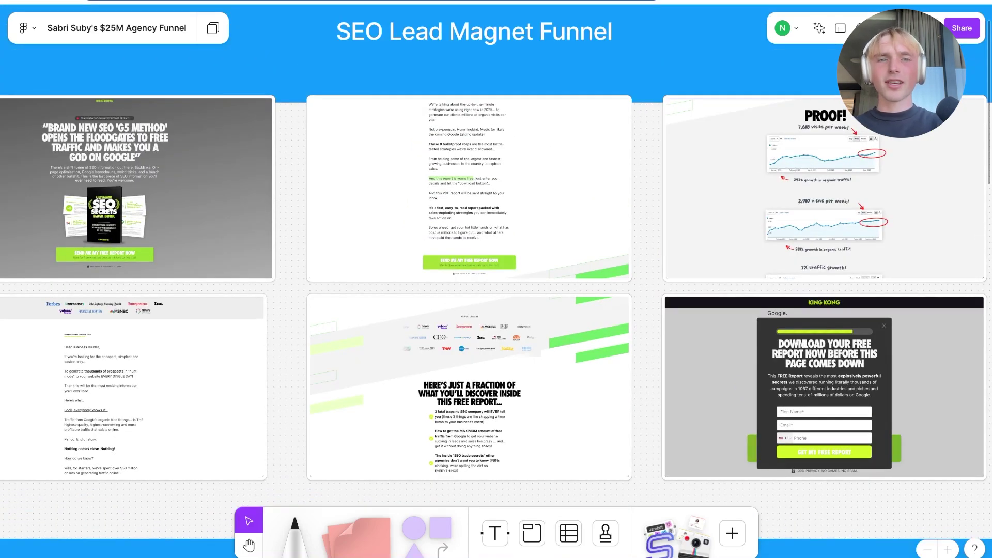
scroll(828, 256, "up", 3)
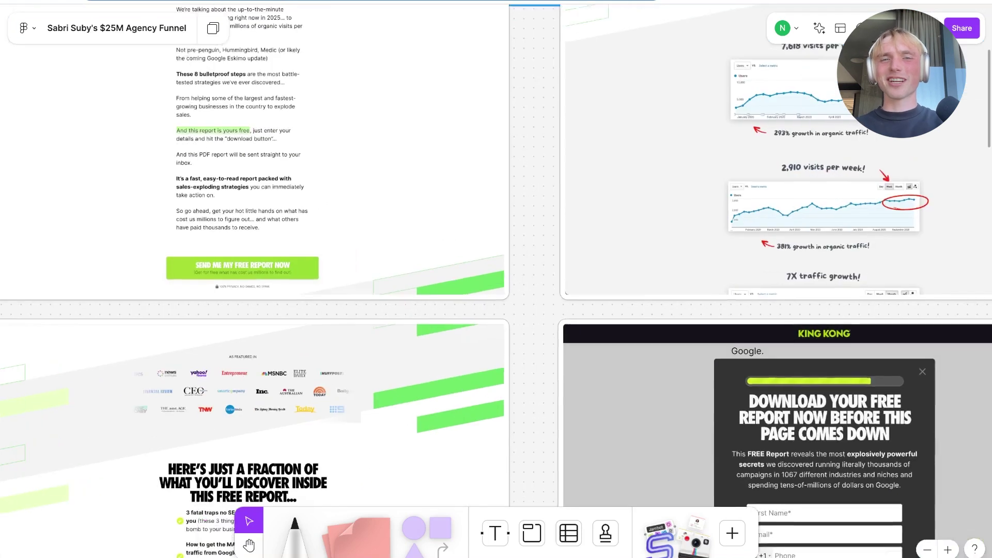
scroll(827, 256, "right", 3)
scroll(734, 230, "up", 6)
scroll(497, 279, "up", 4)
scroll(496, 280, "left", 2)
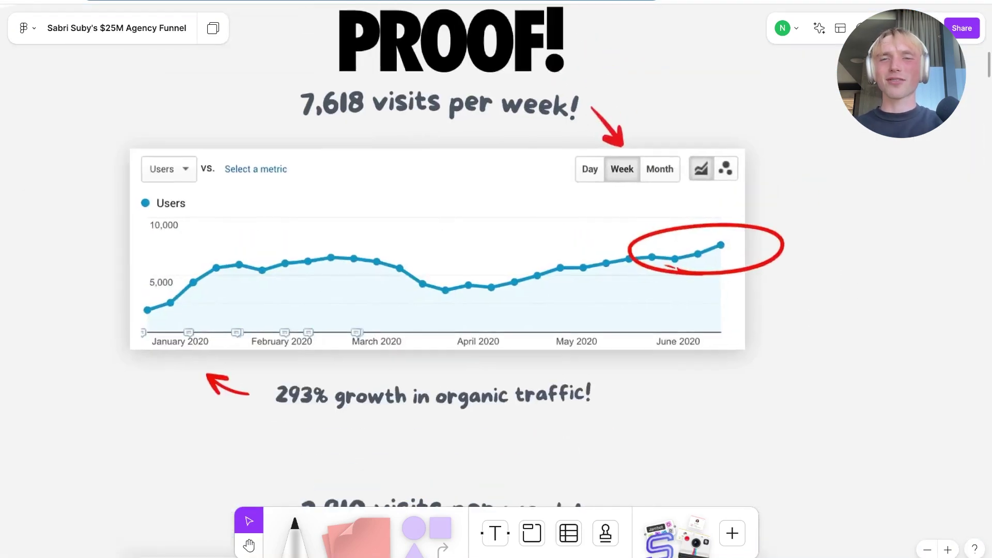
Inspect the second traffic chart on the "Proof!" page and compare it with the first.
scroll(497, 280, "down", 2)
scroll(496, 279, "down", 10)
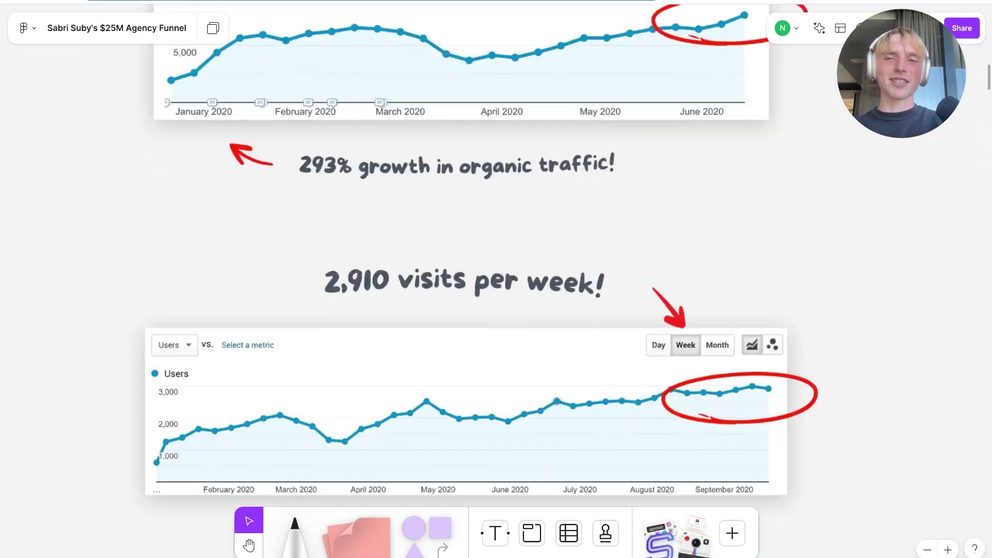
scroll(497, 279, "down", 3)
scroll(496, 279, "up", 5)
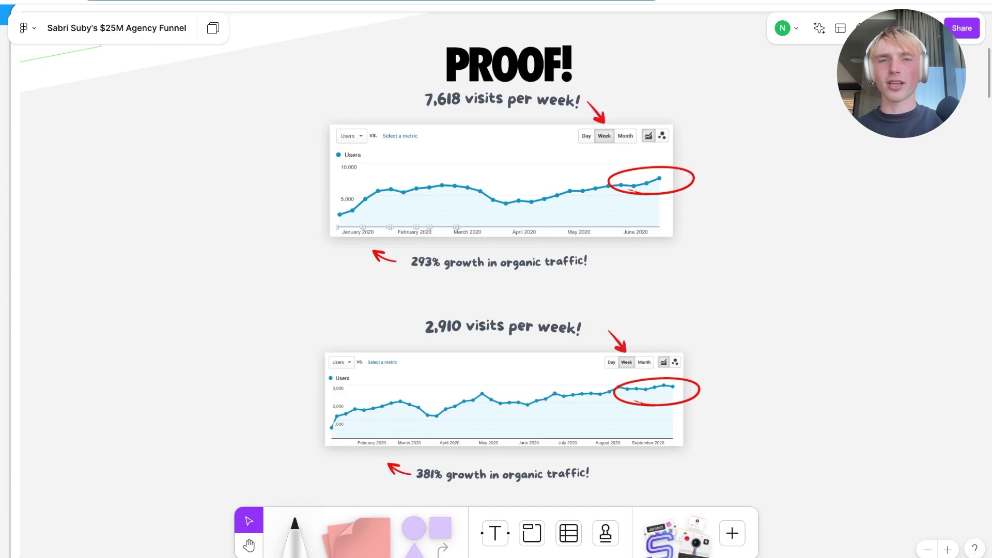
Switch to the Notion notes and review the point on the CTA leading to a pop-up form for contact details.
key("ctrl+Tab")
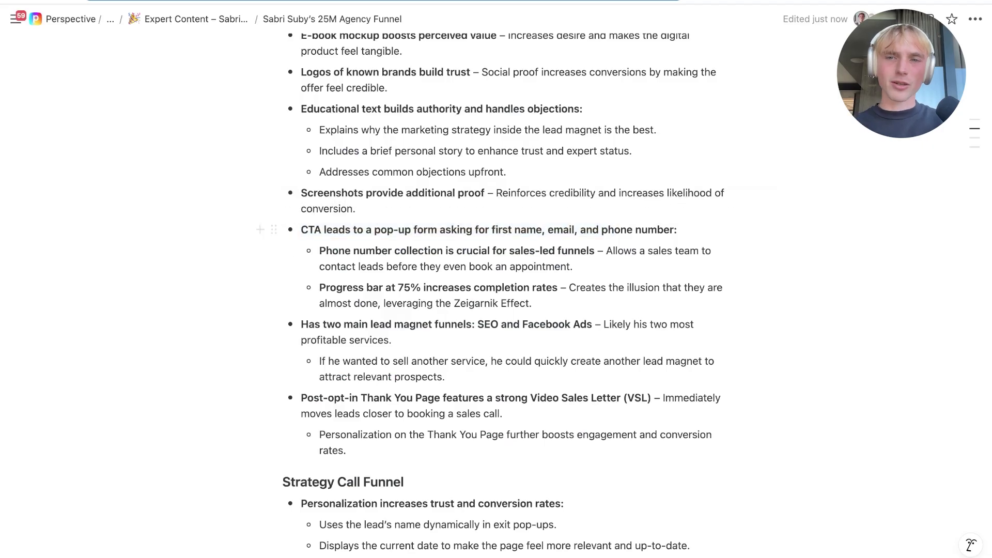
left_click_drag(308, 230, 498, 230)
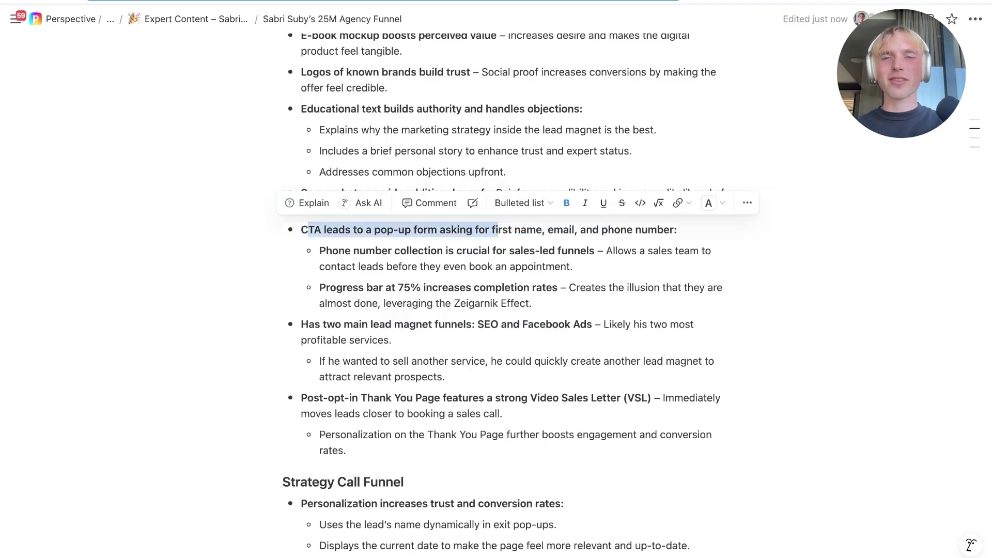
left_click(366, 230)
left_click_drag(366, 230, 515, 230)
left_click(514, 230)
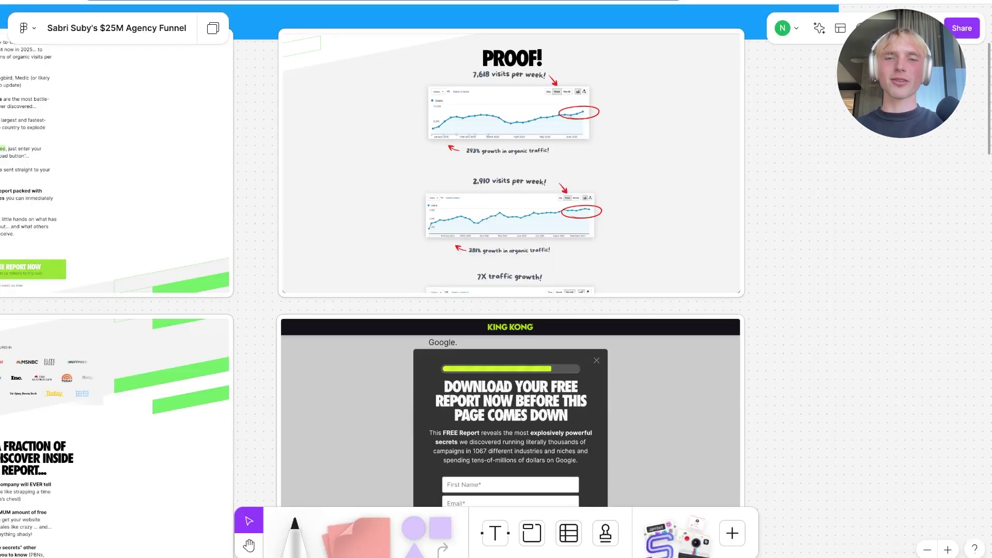
Return to the FigJam board and examine the King Kong opt-in pop-up, focusing on its progress bar and headline.
scroll(421, 280, "down", 1)
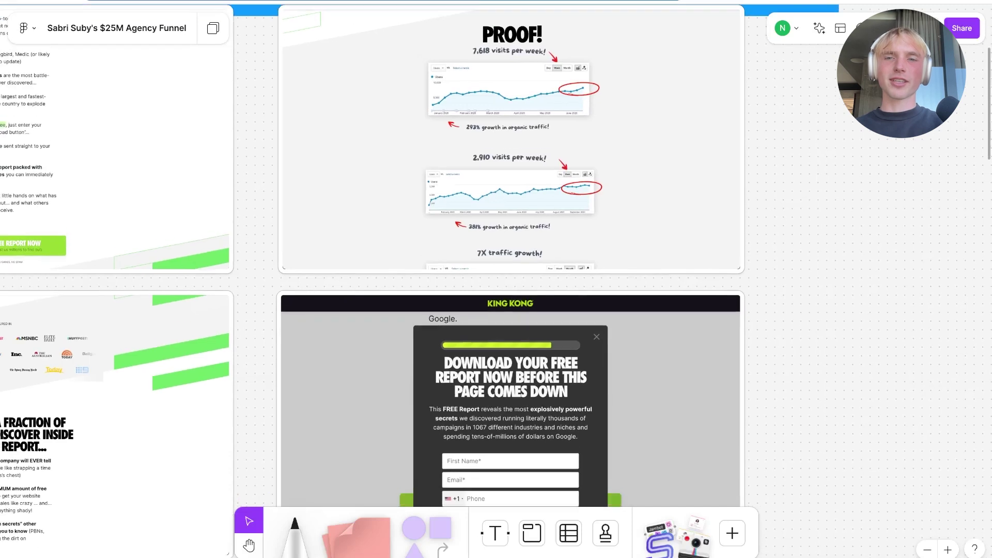
scroll(604, 456, "up", 5)
scroll(496, 280, "down", 4)
scroll(496, 279, "up", 2)
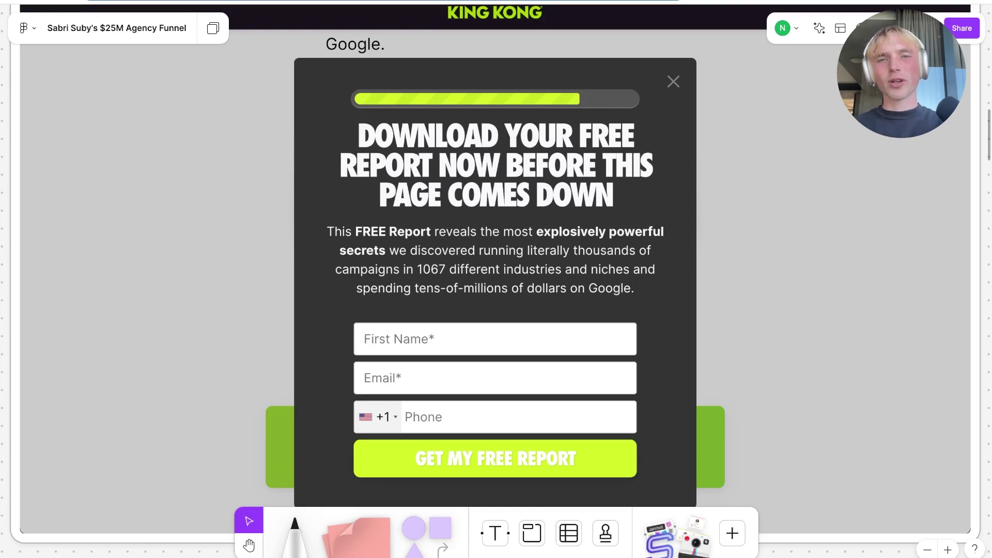
scroll(532, 95, "up", 5)
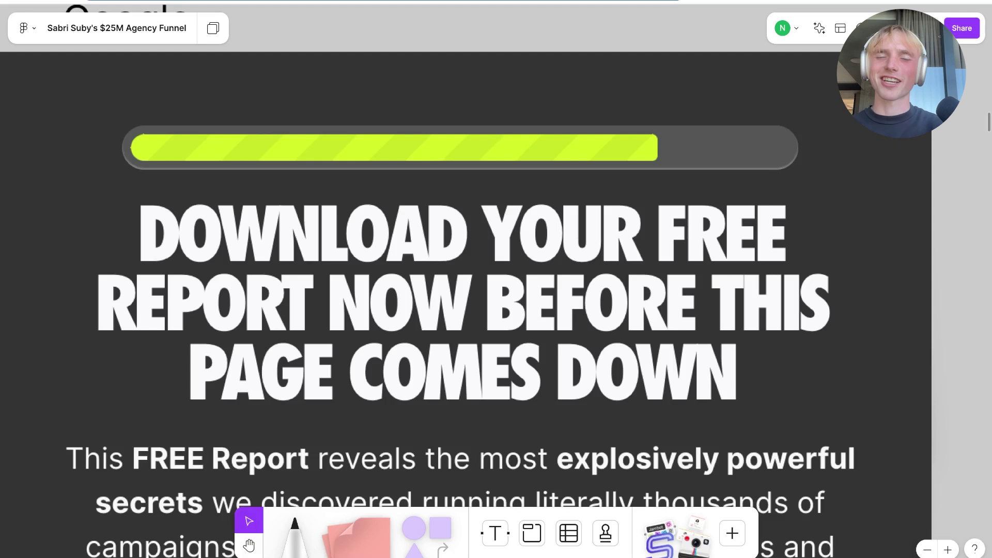
Inspect the pop-up's first name, email and phone fields, along with the "Get My Free Report" call to action.
scroll(496, 280, "down", 10)
scroll(496, 279, "left", 1)
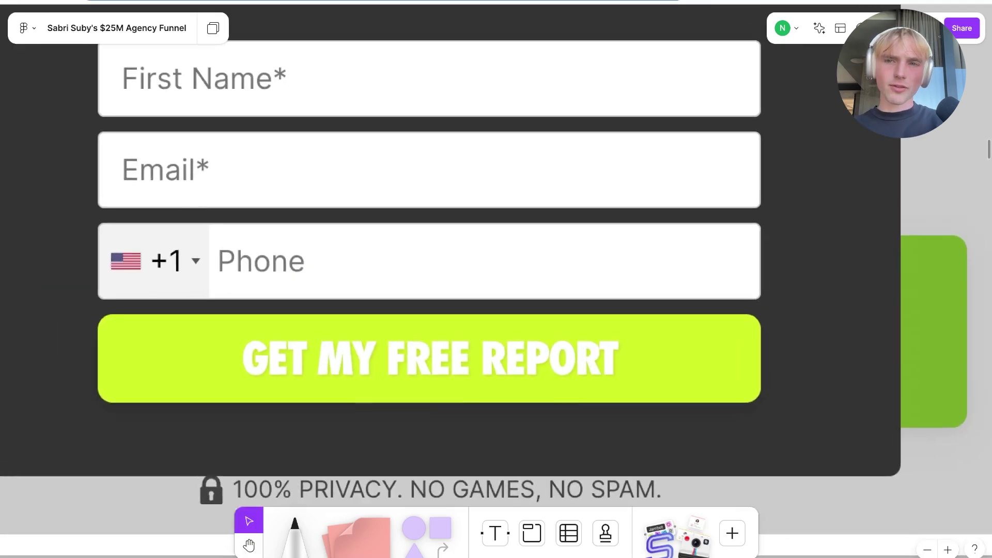
scroll(536, 347, "down", 3)
scroll(535, 348, "left", 1)
scroll(536, 347, "up", 1)
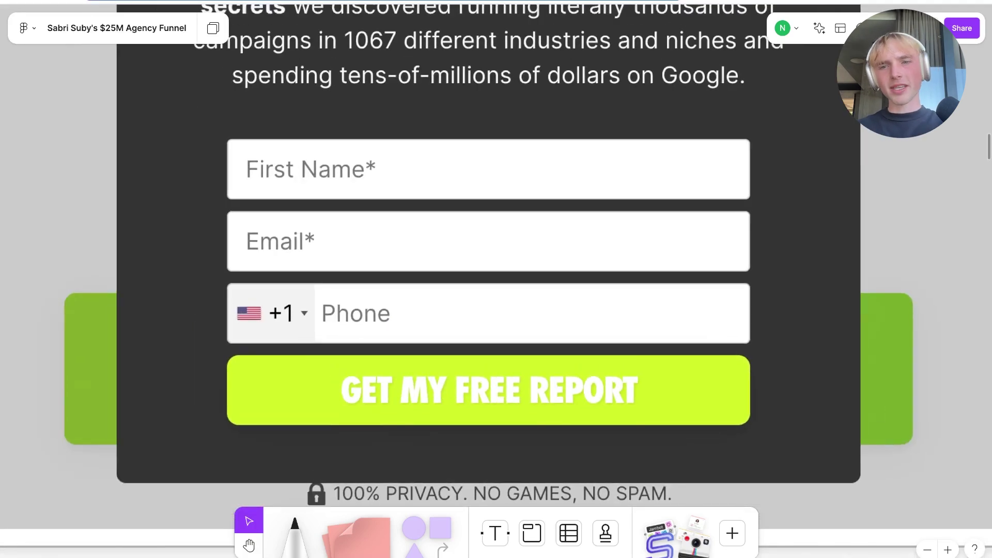
Move from the opt-in pop-up to the SEO and Facebook Ads Lead Magnet Funnel sections and compare their pages.
scroll(496, 279, "down", 3)
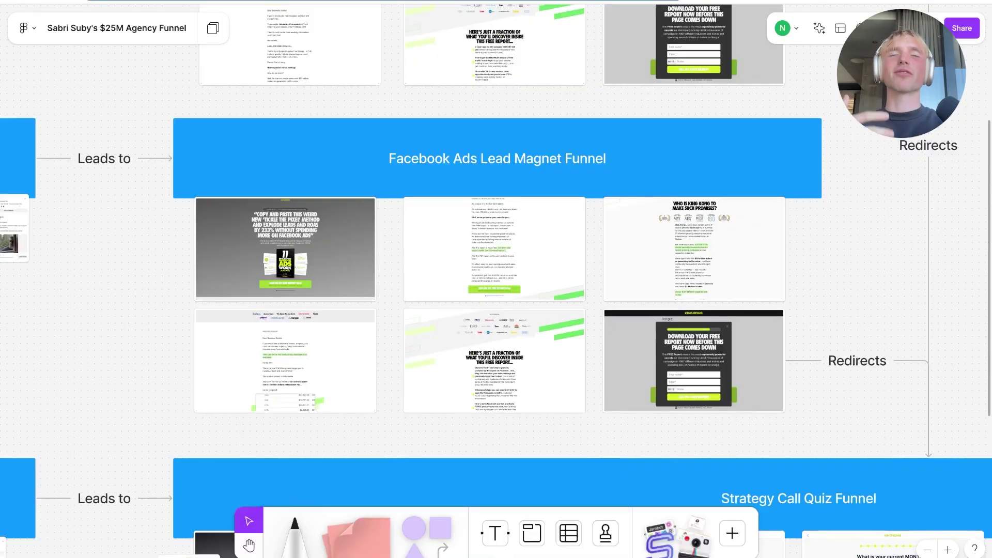
scroll(497, 279, "up", 6)
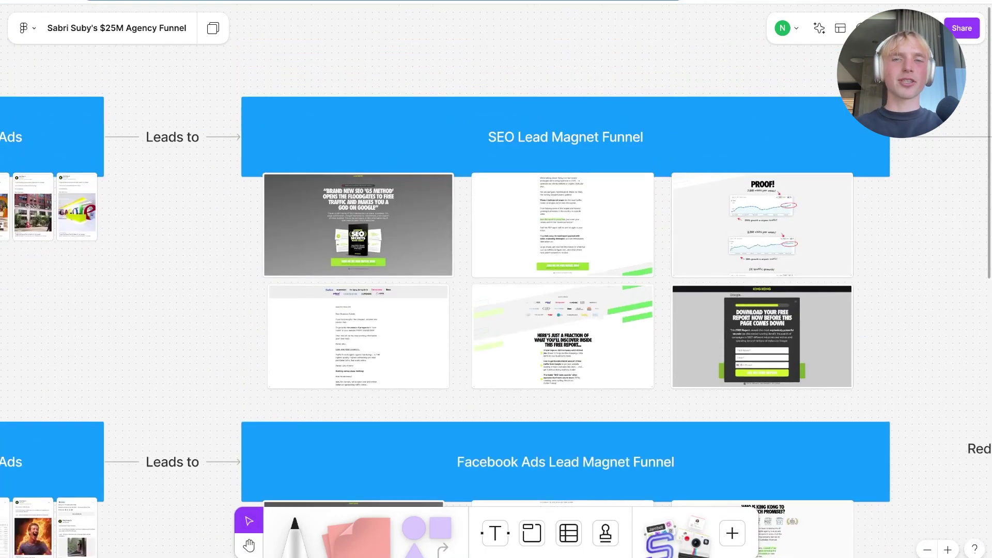
scroll(496, 279, "down", 3)
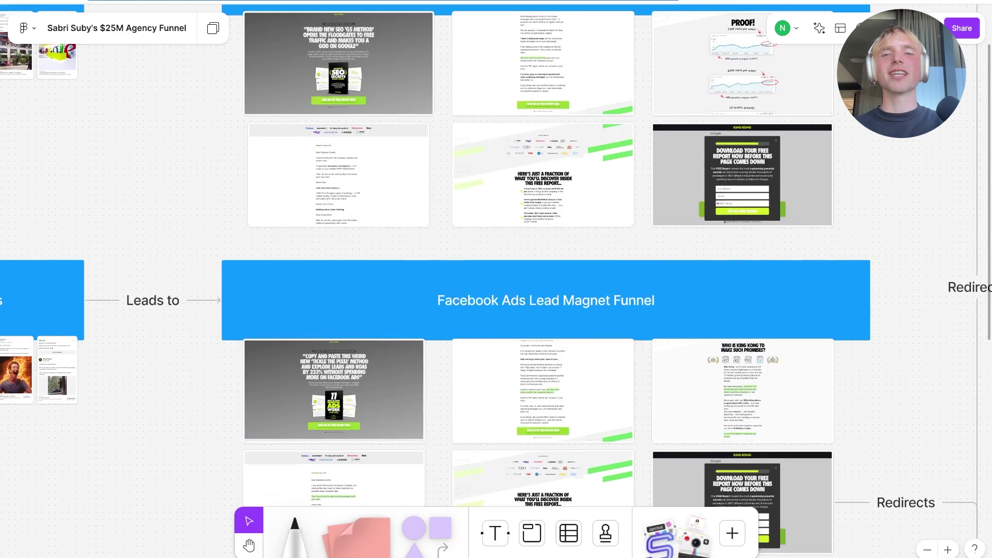
scroll(510, 488, "up", 4)
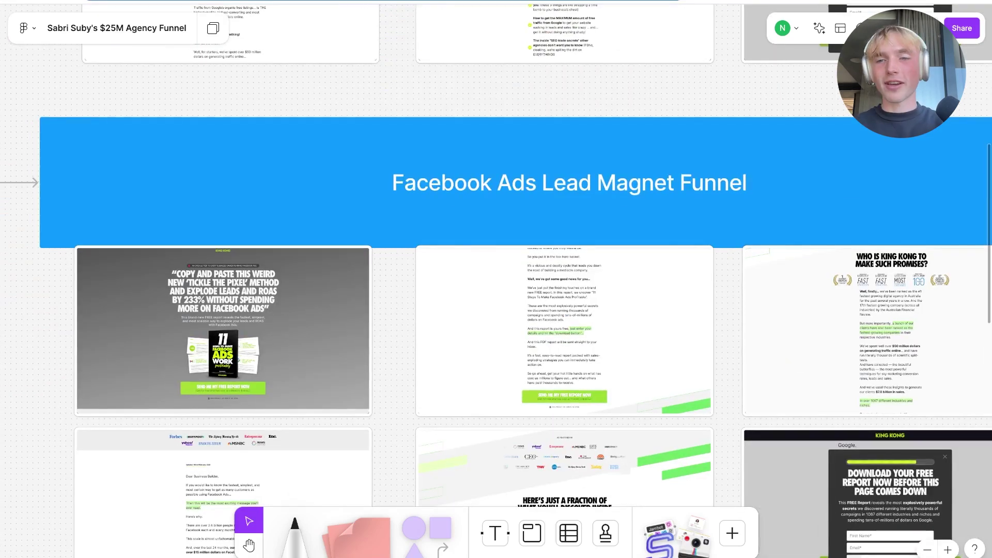
Look over the Facebook Ads Lead Magnet Funnel's six page screenshots, from the "Tickle the Pixel" landing page to the opt-in pop-up.
scroll(496, 279, "down", 3)
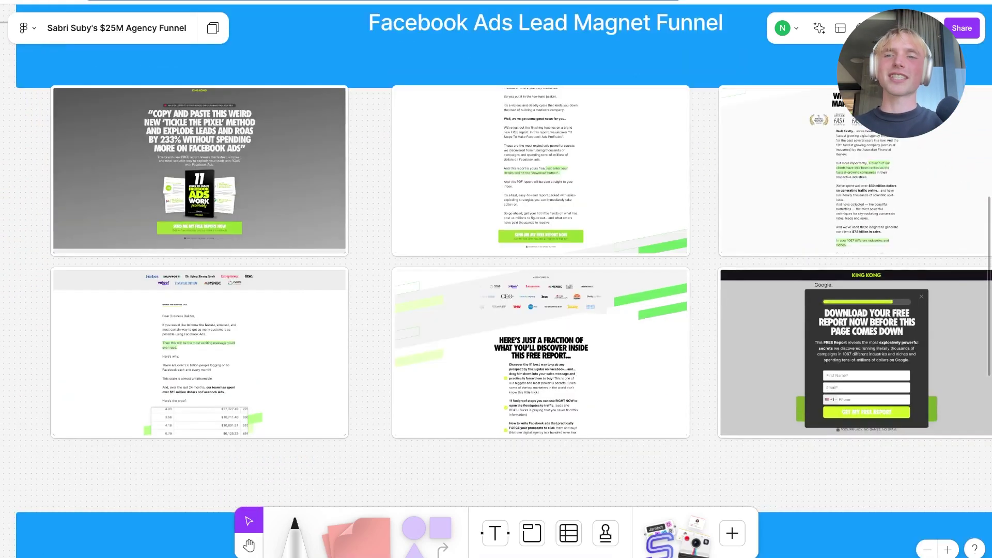
scroll(496, 279, "left", 2)
scroll(496, 279, "up", 1)
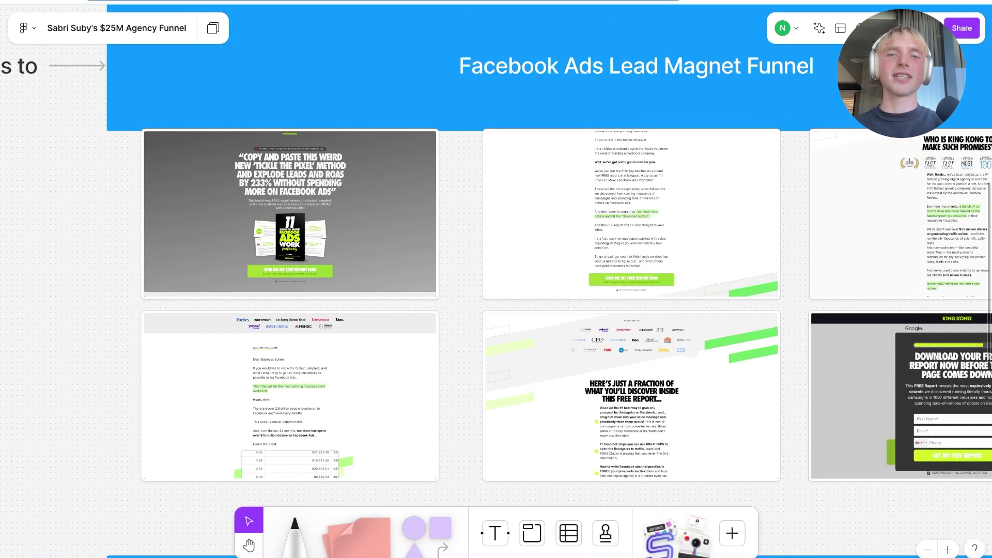
scroll(496, 279, "right", 6)
scroll(496, 279, "down", 1)
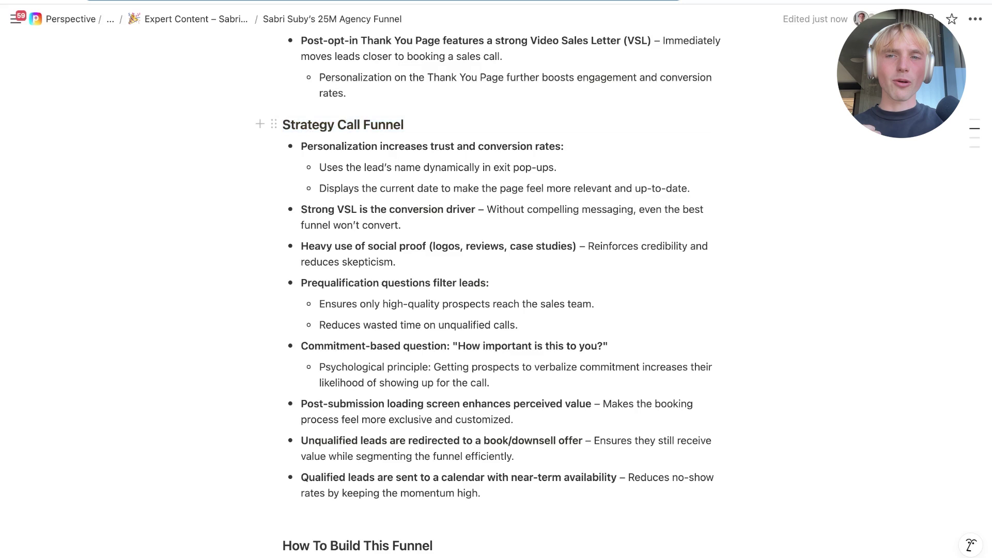
Highlight the "Strategy Call Funnel" heading in the Notion notes and return to FigJam to follow the redirects to the Strategy Call Quiz Funnel.
left_click_drag(283, 125, 404, 125)
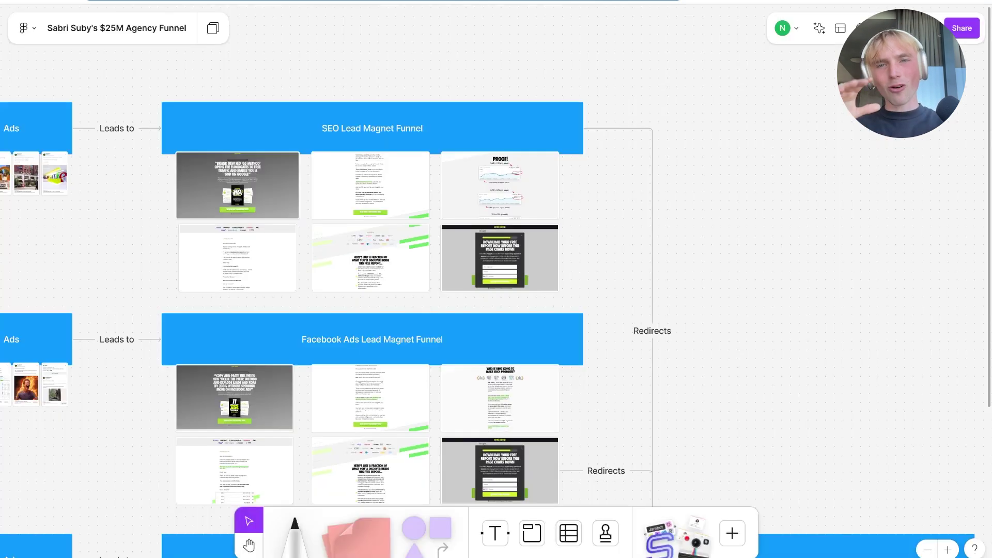
scroll(497, 279, "down", 1)
scroll(496, 280, "down", 5)
scroll(542, 475, "up", 3)
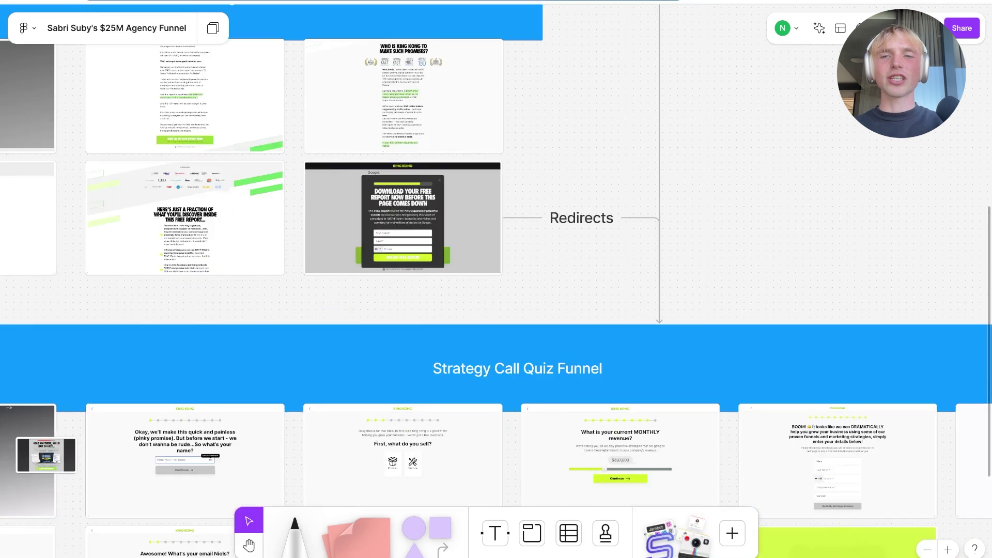
Survey the Strategy Call Quiz Funnel's opening pages and the ads that lead into it.
scroll(496, 280, "left", 7)
scroll(496, 279, "down", 4)
scroll(496, 279, "right", 3)
scroll(497, 279, "left", 2)
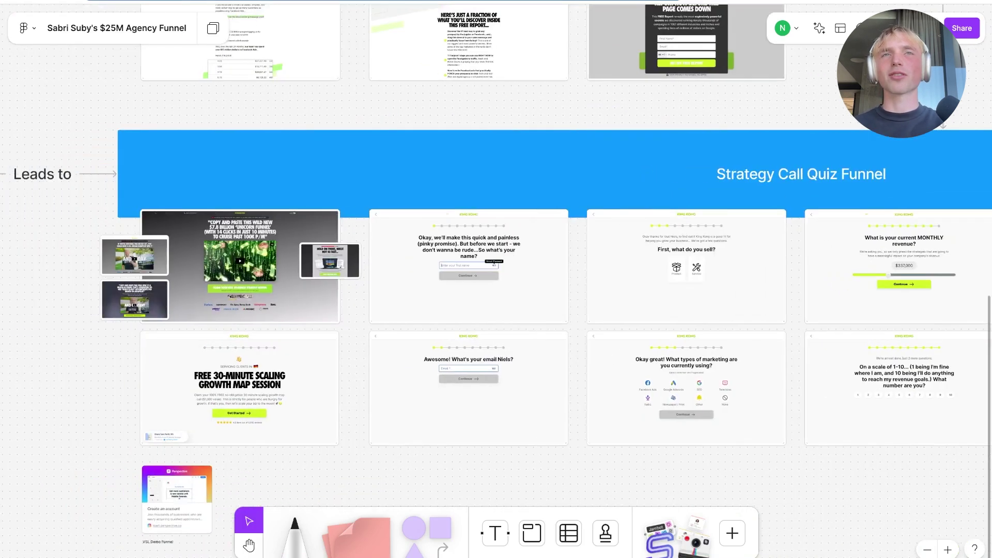
scroll(496, 279, "up", 2)
scroll(496, 279, "left", 4)
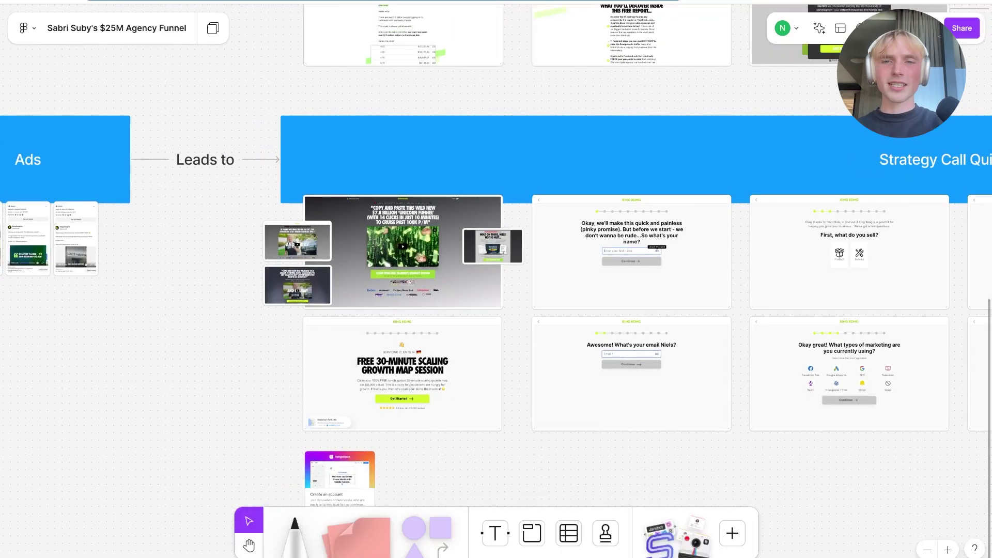
Examine the "Unicorn Funnel" thank-you page up close, covering its success banner, headline and sales video.
scroll(354, 244, "up", 10)
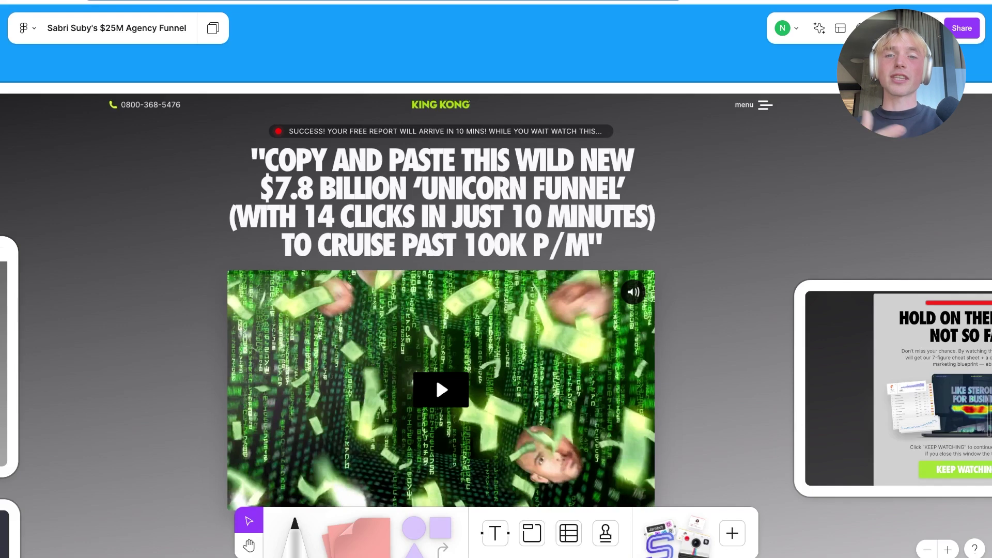
scroll(496, 279, "down", 2)
scroll(496, 279, "left", 1)
scroll(496, 279, "up", 1)
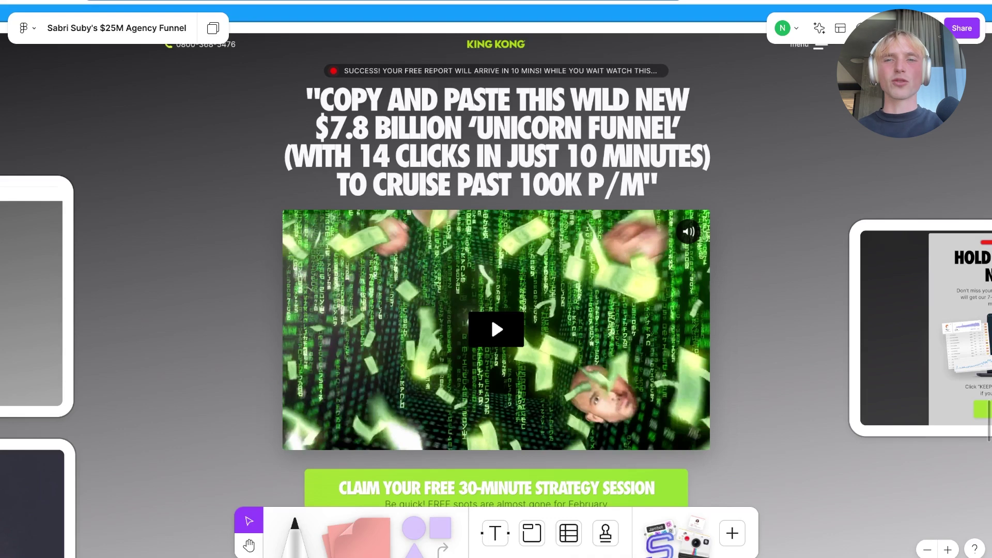
scroll(471, 91, "up", 5)
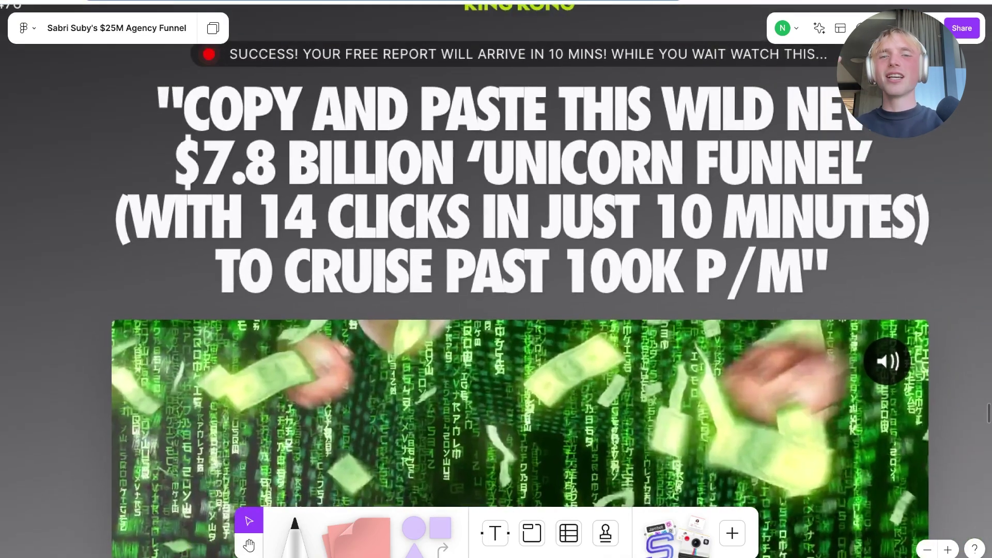
scroll(487, 304, "down", 5)
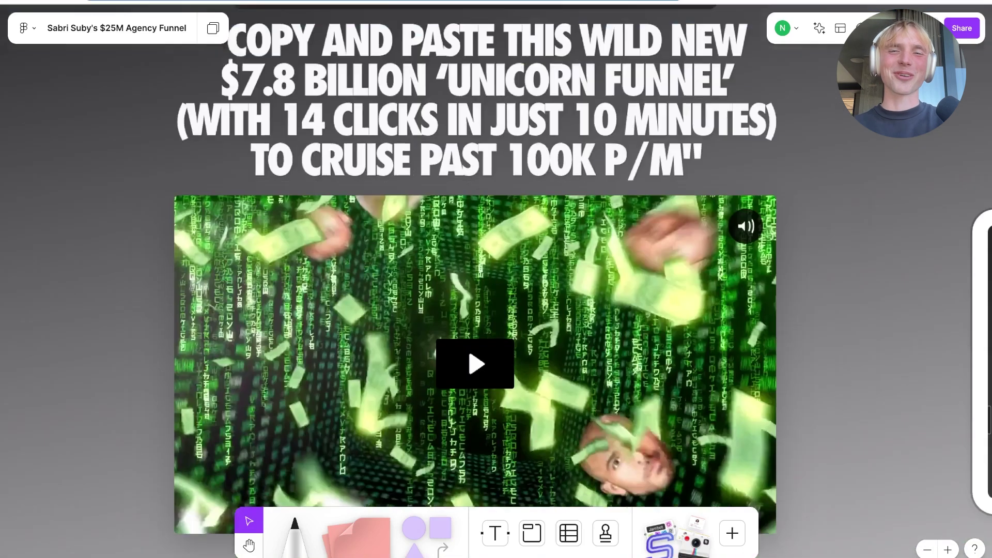
scroll(486, 305, "down", 4)
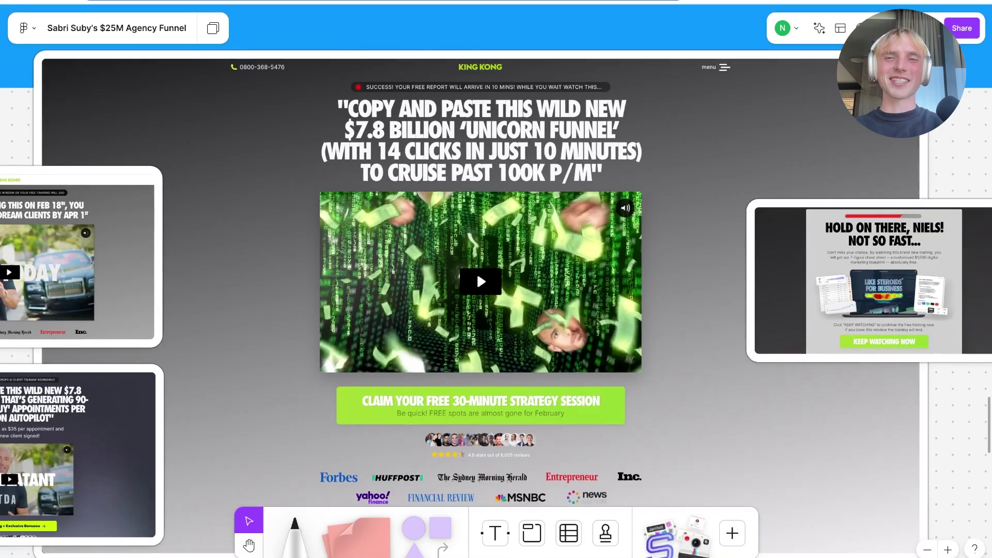
Inspect the "Claim Your Free 30-Minute Strategy Session" call to action beneath the sales video.
left_click_drag(488, 275, 441, 251)
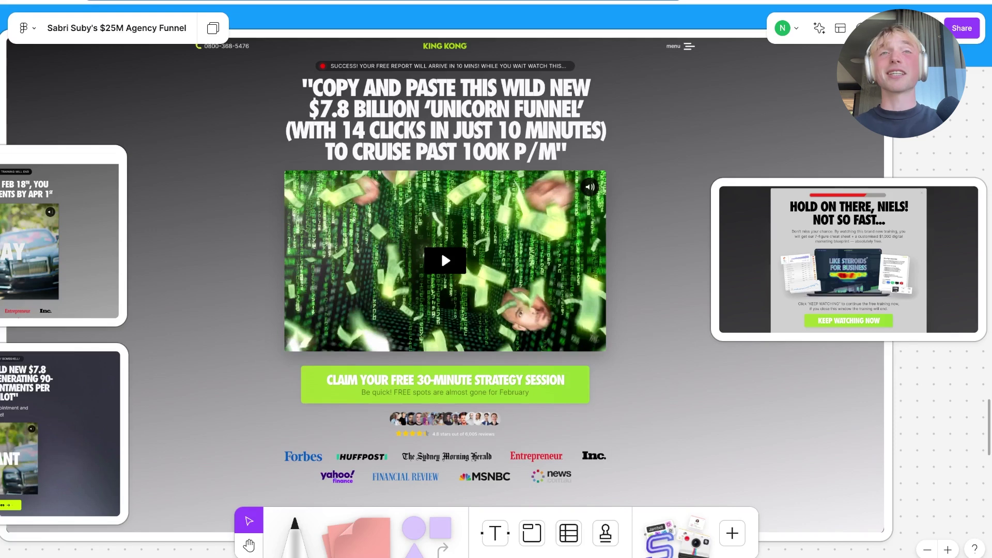
scroll(442, 251, "up", 5)
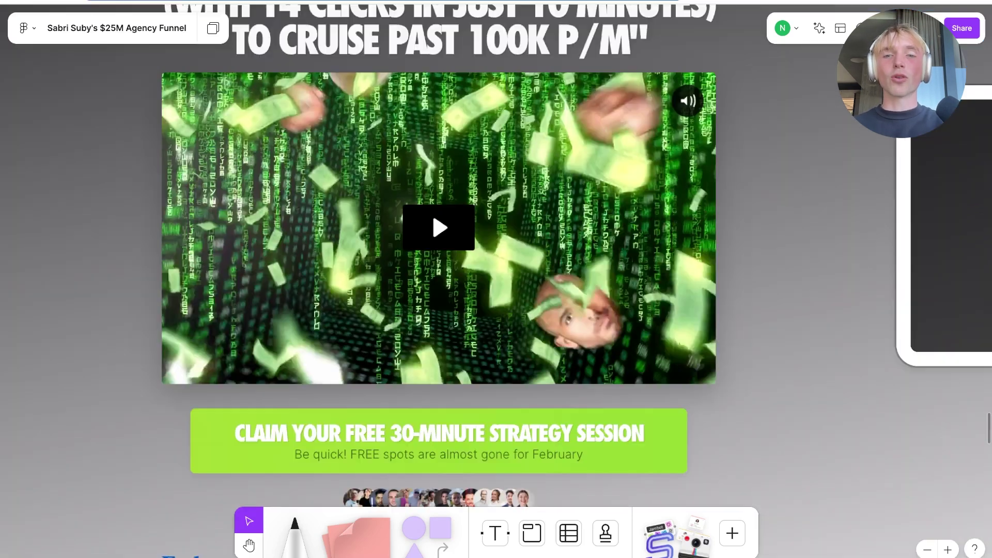
scroll(442, 252, "down", 3)
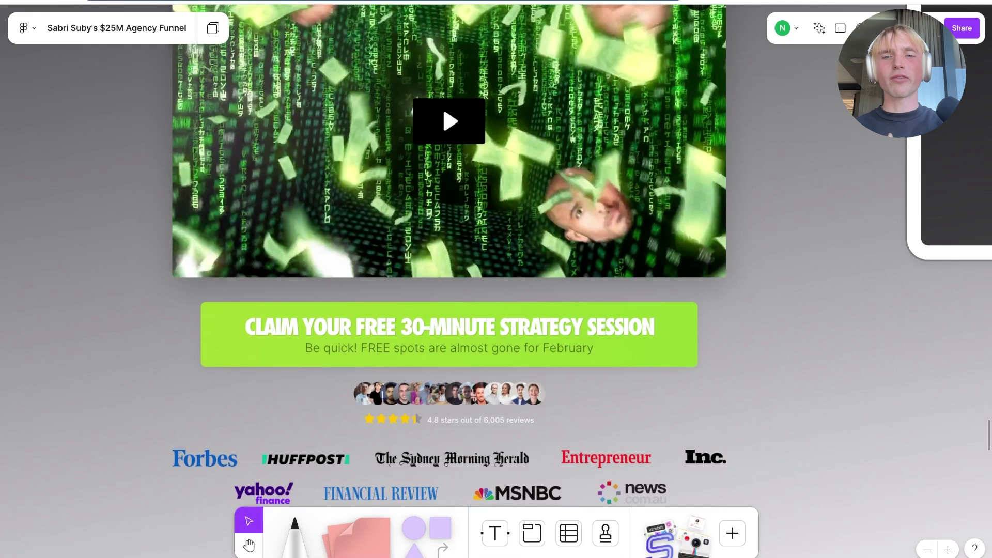
scroll(588, 436, "up", 3, "ctrl")
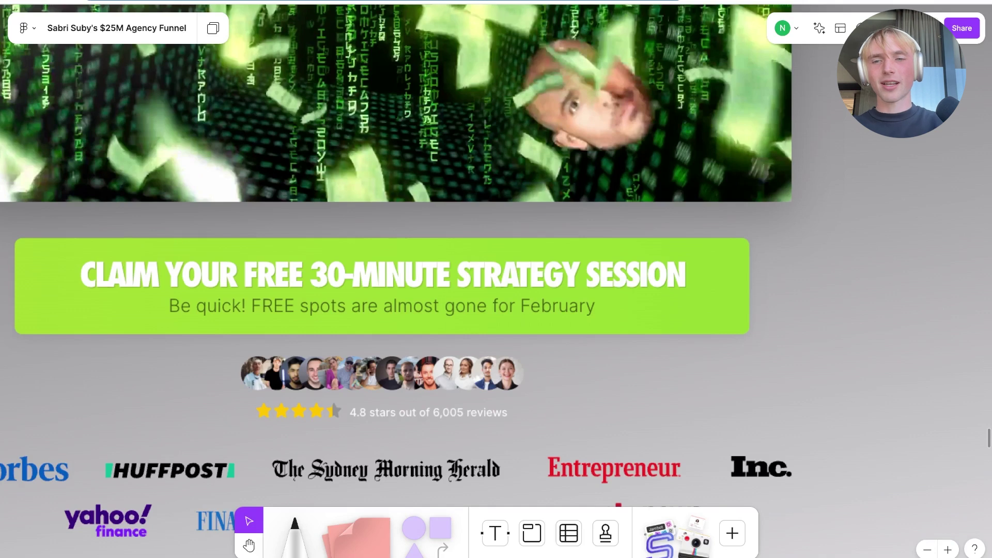
Review the social proof under the strategy session call to action, including customer photos, star rating and media logos.
scroll(497, 279, "down", 2)
scroll(497, 279, "left", 2)
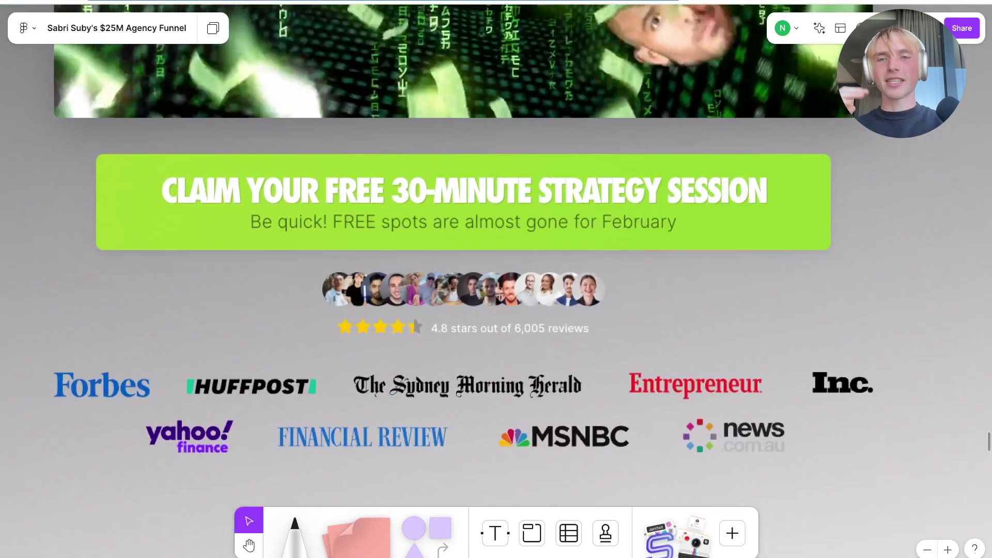
scroll(497, 279, "down", 2)
scroll(496, 279, "right", 1)
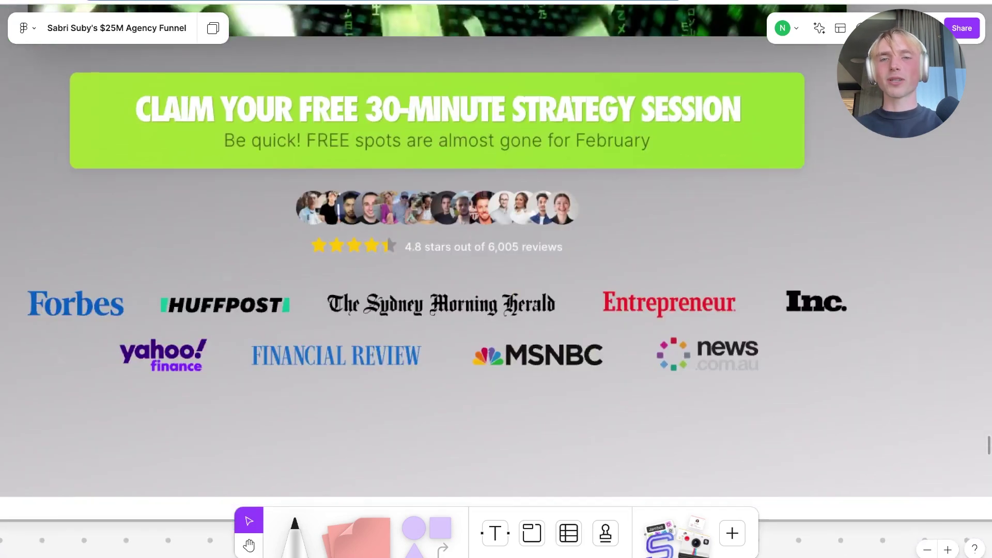
scroll(497, 279, "left", 1)
scroll(497, 279, "up", 1)
scroll(496, 279, "left", 1)
scroll(478, 220, "down", 5)
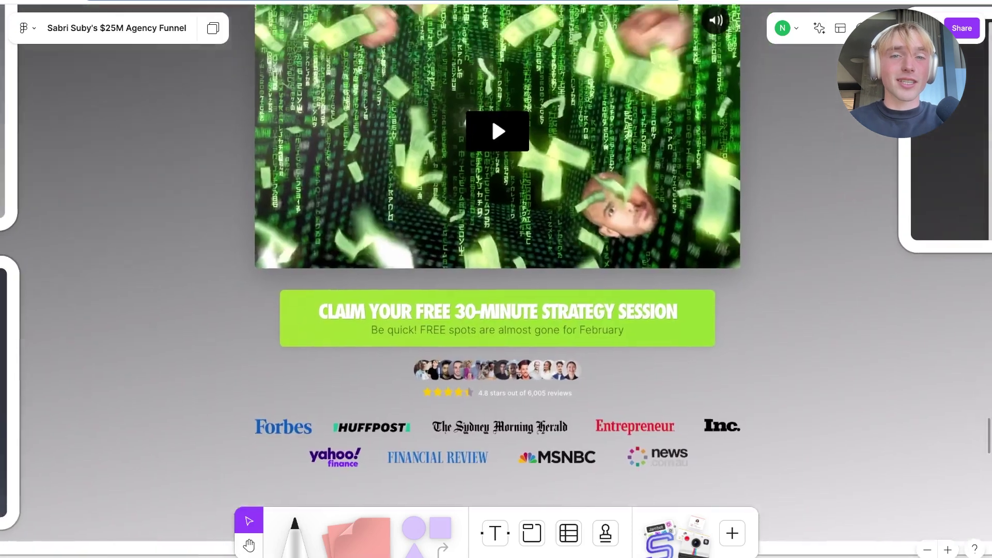
scroll(478, 219, "down", 5)
scroll(498, 256, "up", 6)
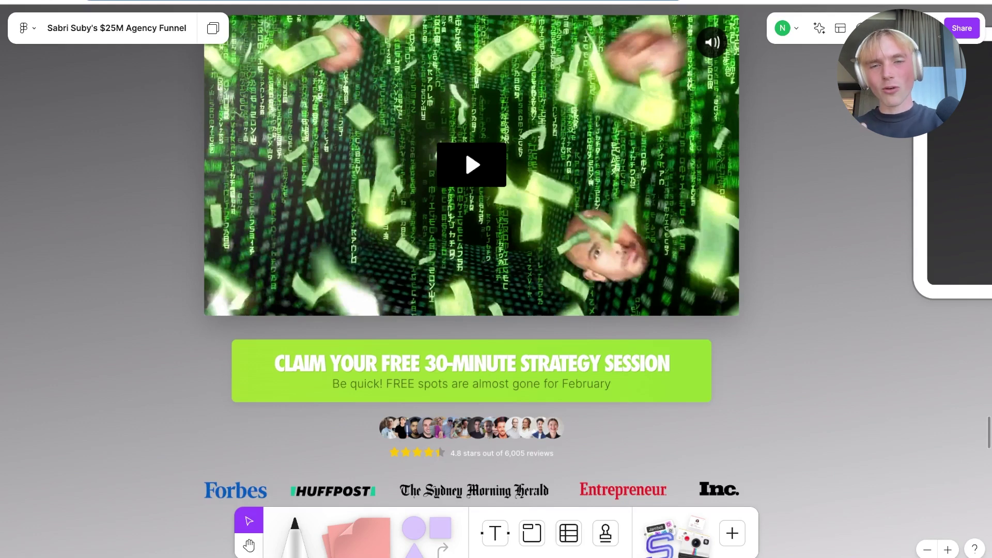
Examine the personalized "Not So Fast" exit pop-up and its "Keep Watching Now" call to action beside the thank-you page.
scroll(496, 280, "down", 3)
scroll(497, 280, "right", 4)
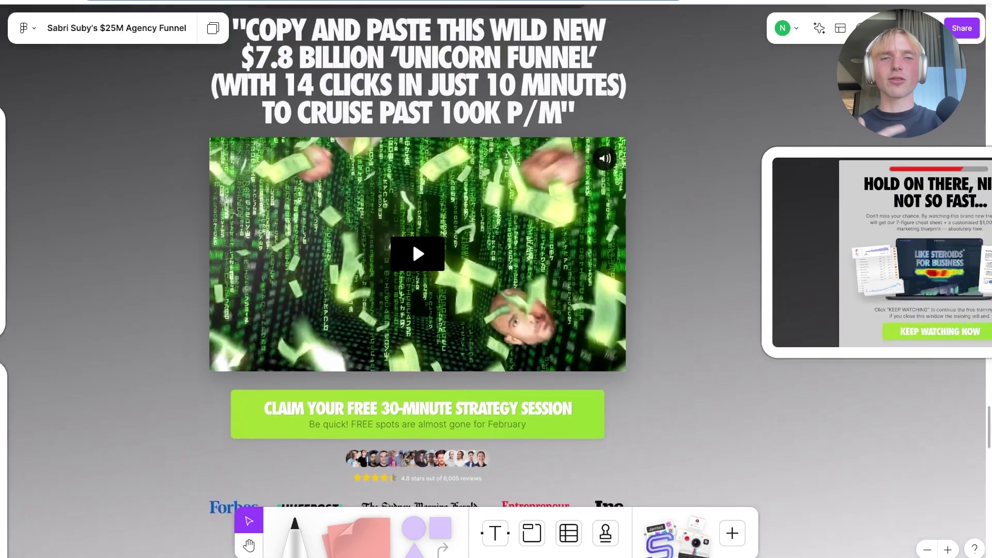
left_click_drag(306, 250, 201, 264)
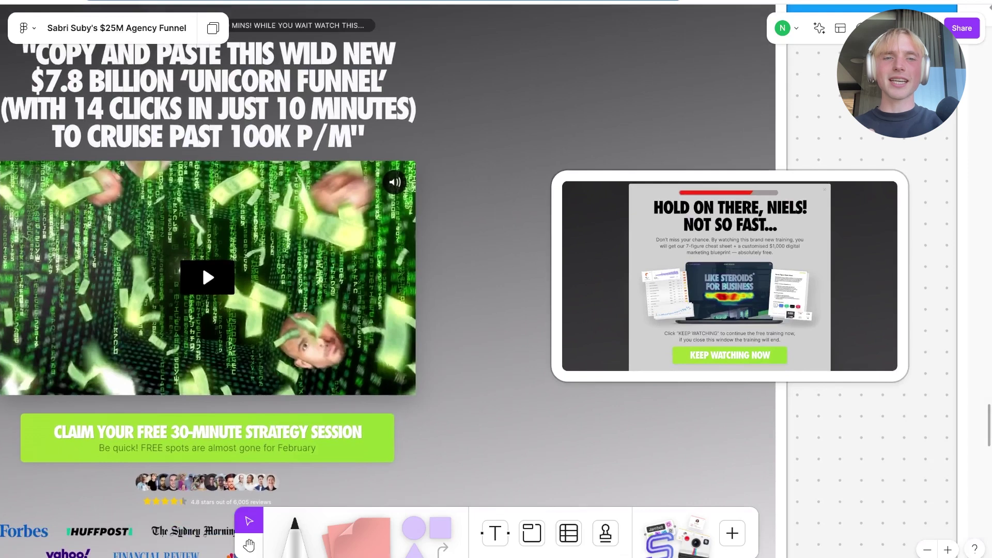
scroll(771, 254, "up", 3)
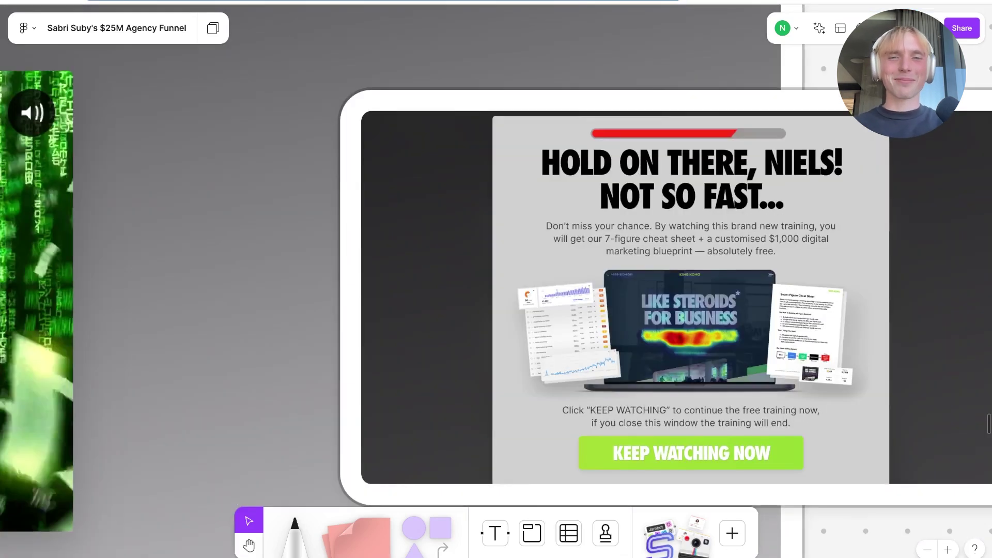
scroll(656, 297, "down", 2)
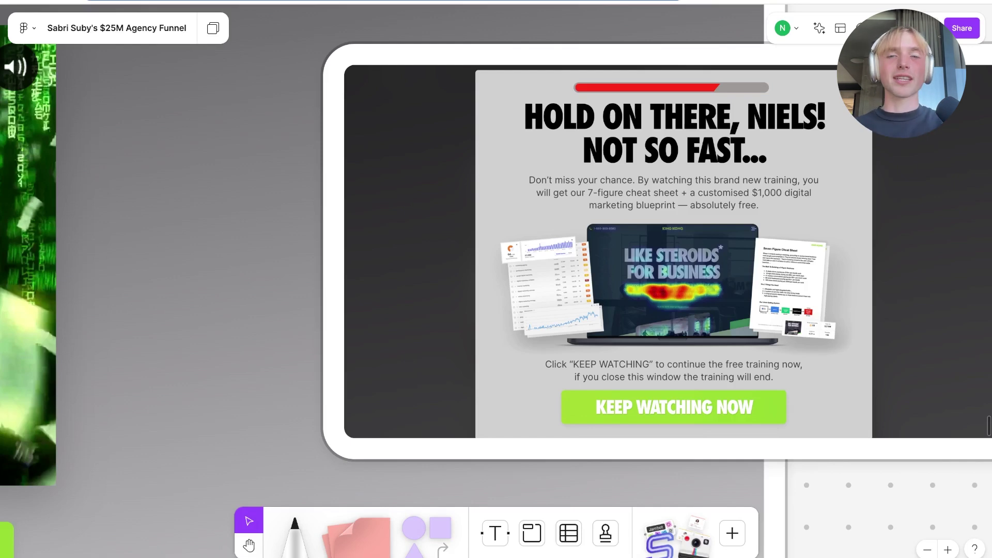
Return from the exit pop-up to the thank-you page and recheck its video, strategy session offer and reviews.
scroll(496, 279, "left", 10)
scroll(496, 279, "down", 5)
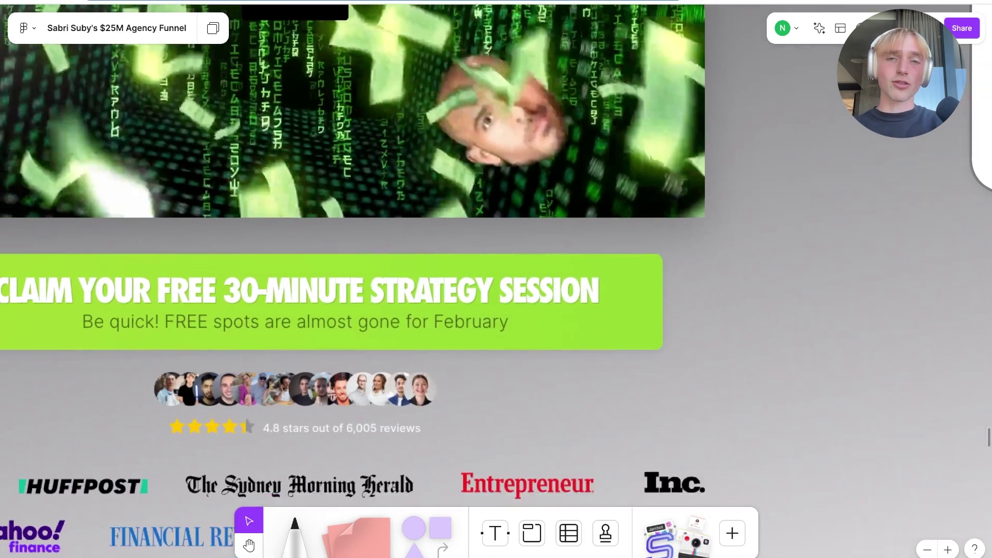
scroll(480, 496, "down", 3)
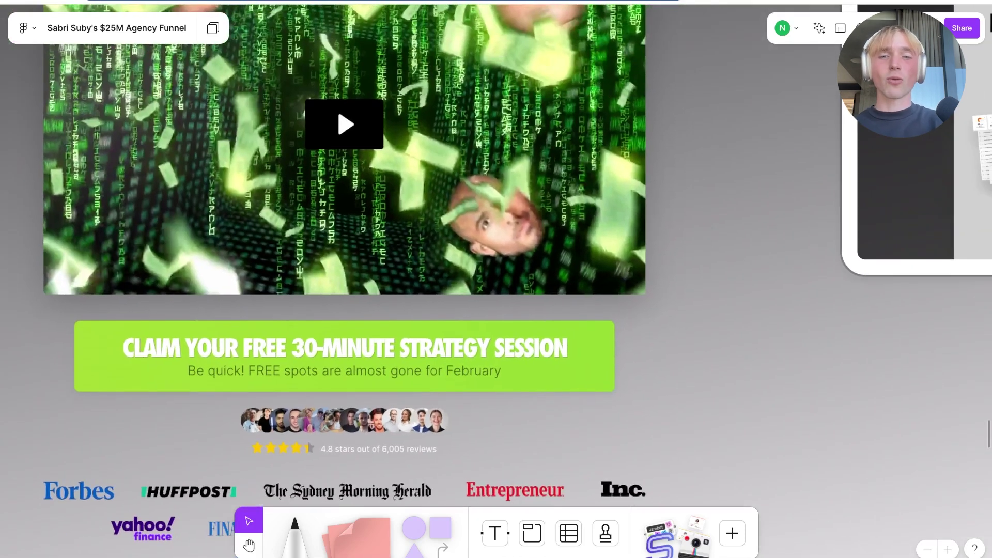
scroll(497, 279, "down", 3)
scroll(497, 279, "up", 1)
scroll(497, 279, "right", 1)
scroll(496, 279, "up", 1)
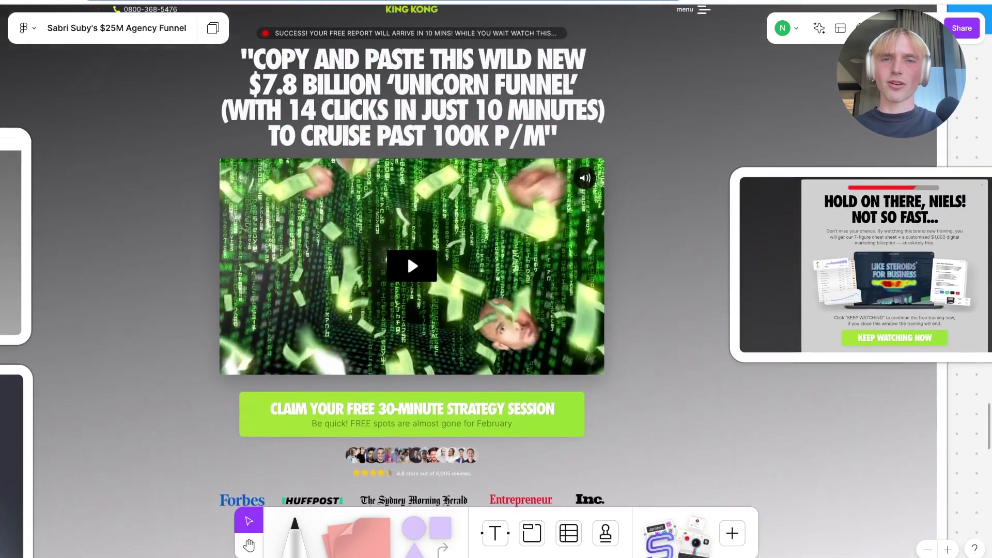
scroll(407, 255, "left", 2)
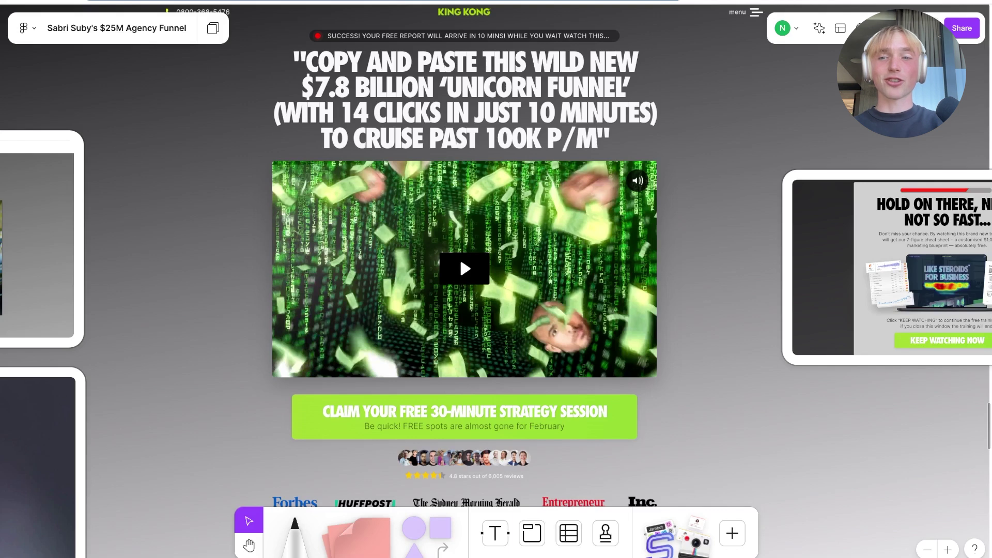
Move on to the quiz's "Free 30-Minute Scaling Growth Map Session" start page and examine its offer and progress bar.
scroll(459, 255, "down", 5)
scroll(354, 189, "up", 5)
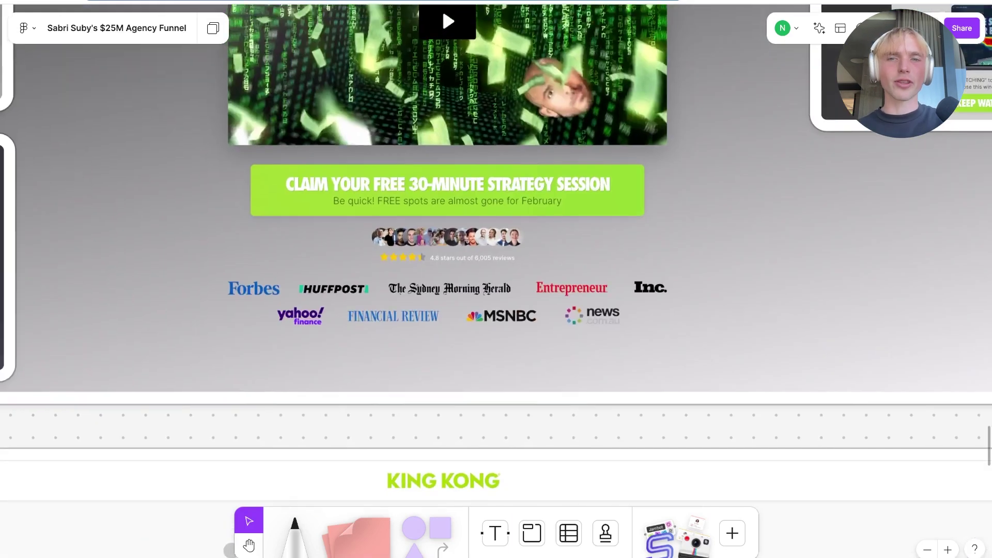
scroll(497, 280, "down", 7)
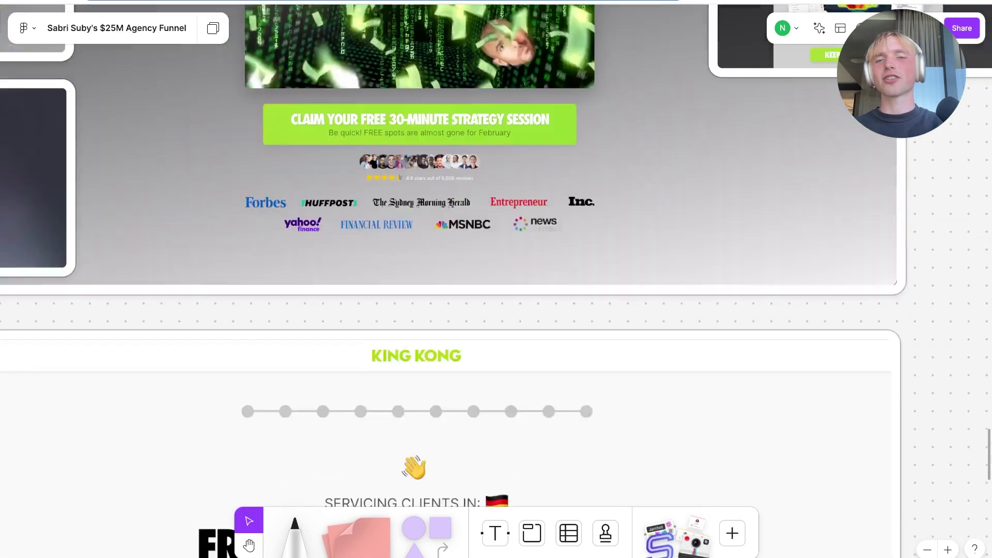
scroll(357, 143, "down", 3)
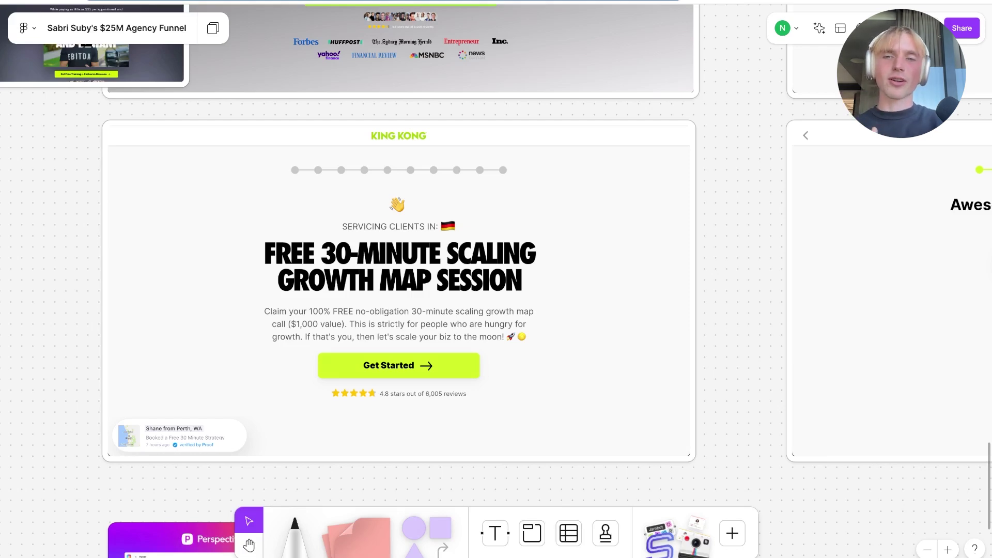
Examine the quiz's first-name and personalized email questions, glancing ahead at the current marketing types question.
scroll(497, 279, "right", 10)
scroll(496, 279, "up", 6)
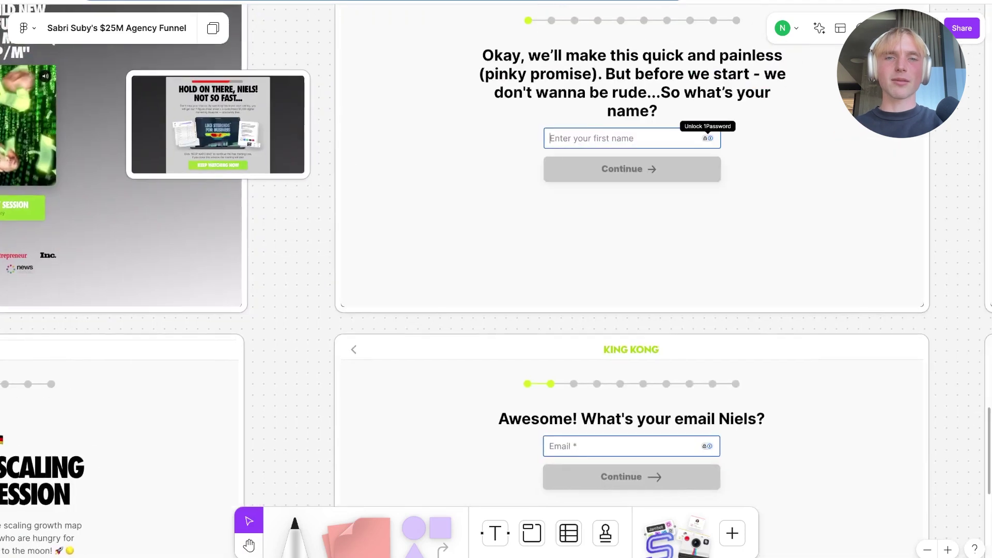
scroll(496, 279, "down", 7)
scroll(496, 279, "right", 12)
scroll(496, 279, "up", 4)
scroll(497, 279, "down", 4)
scroll(496, 279, "left", 6)
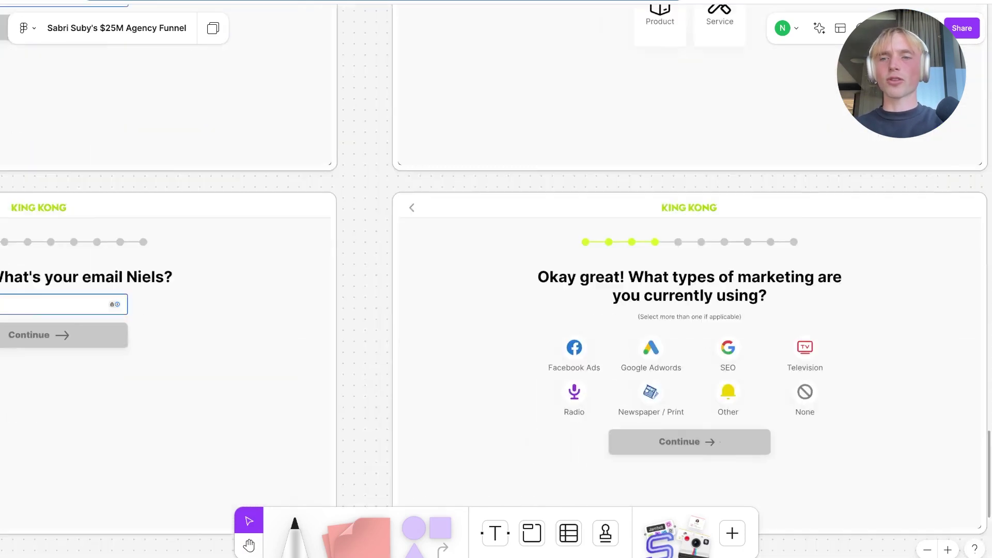
scroll(496, 280, "up", 2)
scroll(497, 279, "left", 3)
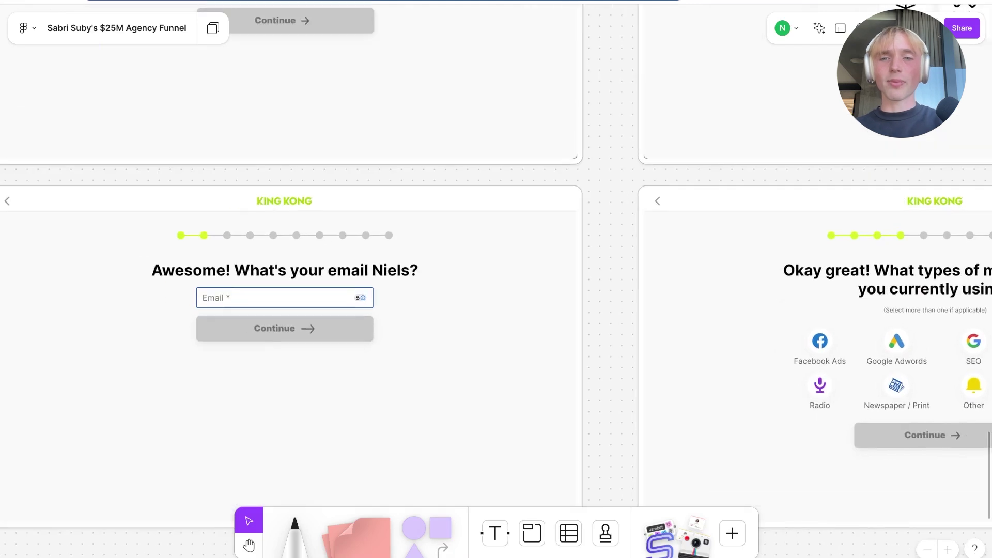
Examine the "First, what do you sell?" quiz question with its introductory text and its Product and Service options.
scroll(496, 280, "up", 5)
scroll(497, 279, "right", 10)
scroll(496, 279, "up", 4)
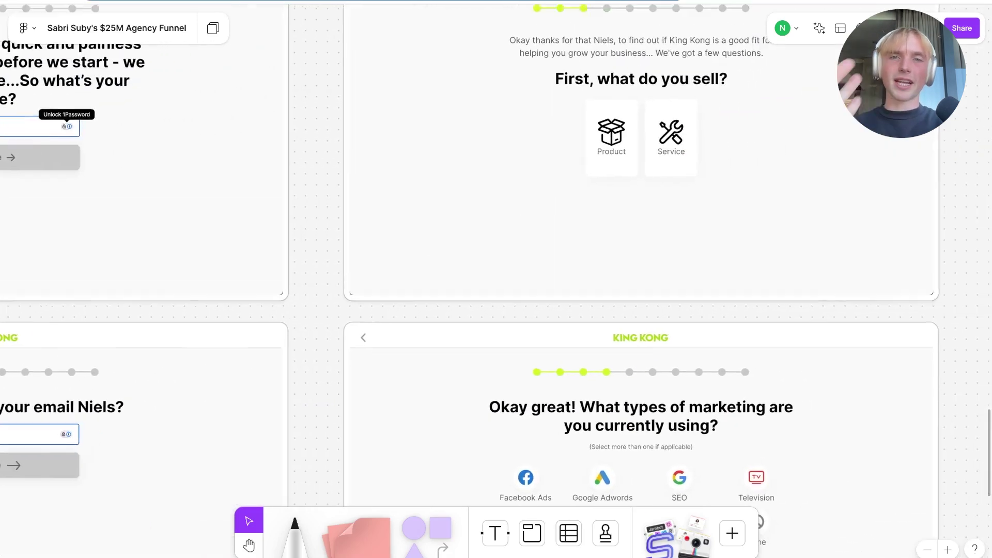
scroll(496, 279, "right", 6)
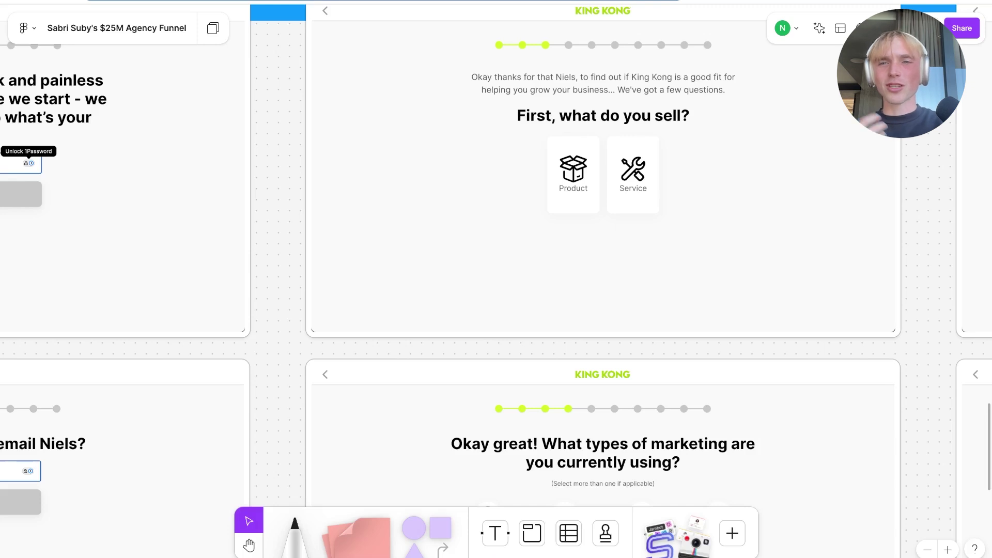
scroll(496, 280, "up", 3)
scroll(496, 280, "right", 2)
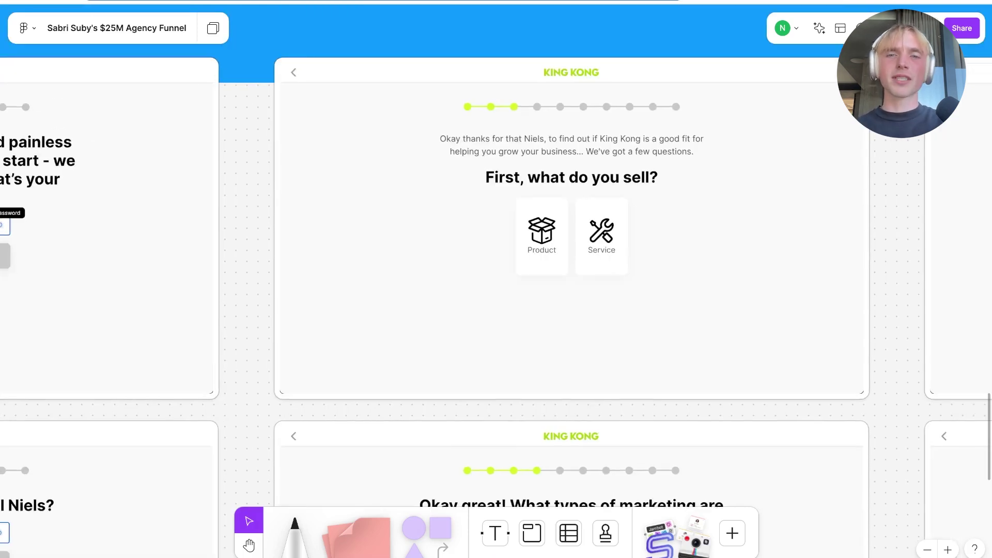
scroll(496, 280, "up", 2)
scroll(496, 279, "down", 3)
scroll(496, 279, "up", 5)
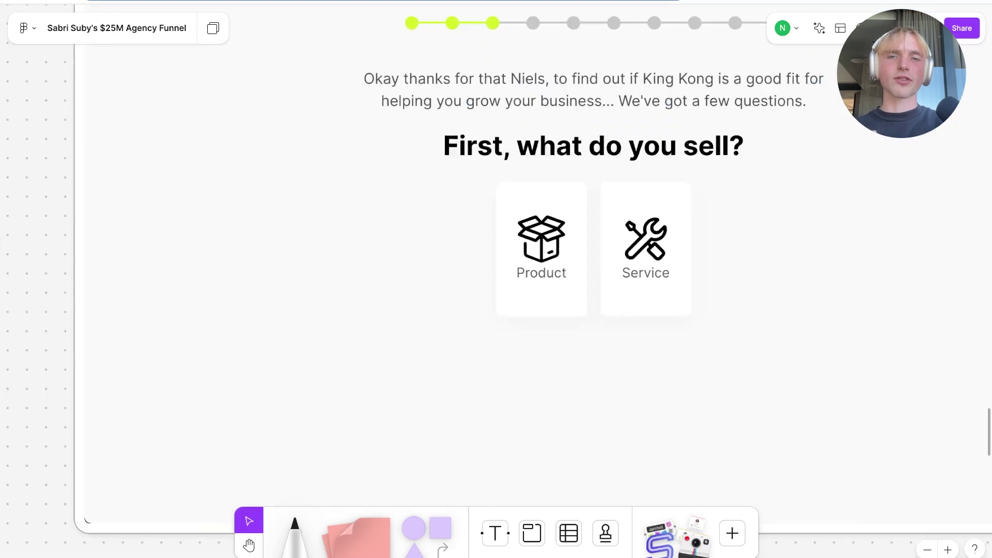
scroll(497, 280, "right", 2)
scroll(496, 279, "right", 1)
Examine the "What types of marketing are you currently using?" question and its multiple-choice answer options.
scroll(496, 279, "down", 5)
scroll(496, 280, "down", 2)
scroll(496, 279, "right", 1)
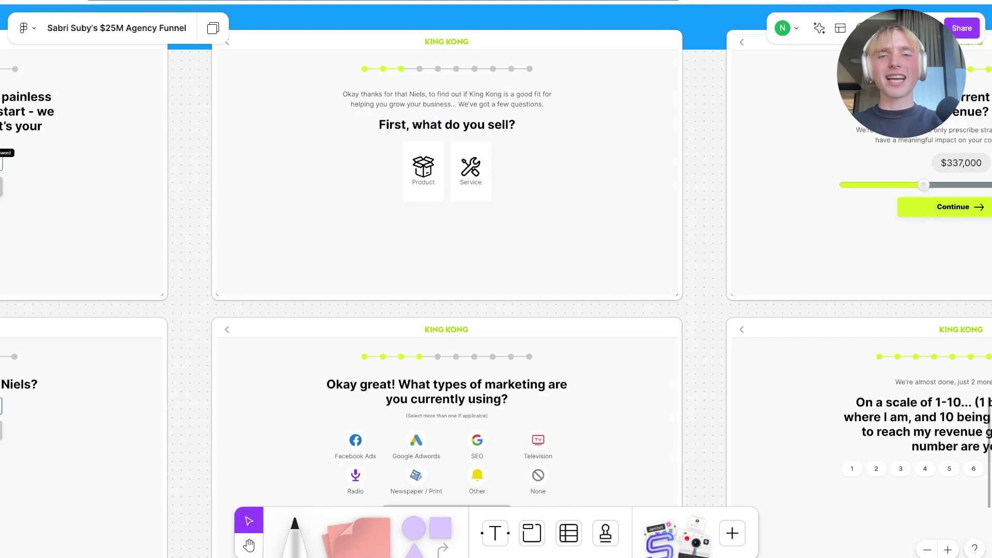
scroll(496, 279, "down", 2)
scroll(496, 279, "right", 1)
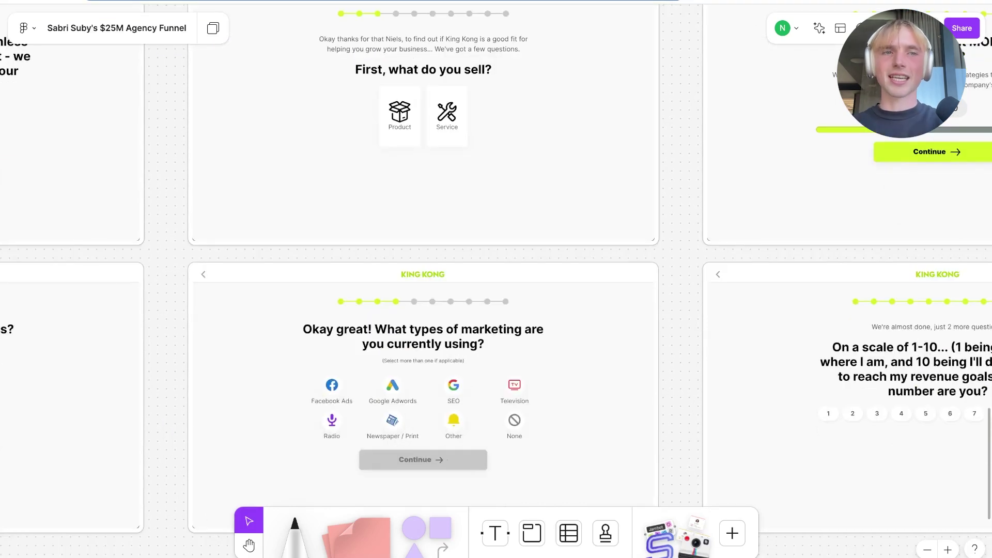
Examine the monthly revenue slider question and the 1-10 revenue goal question beneath it.
scroll(497, 280, "up", 4)
scroll(497, 279, "left", 4)
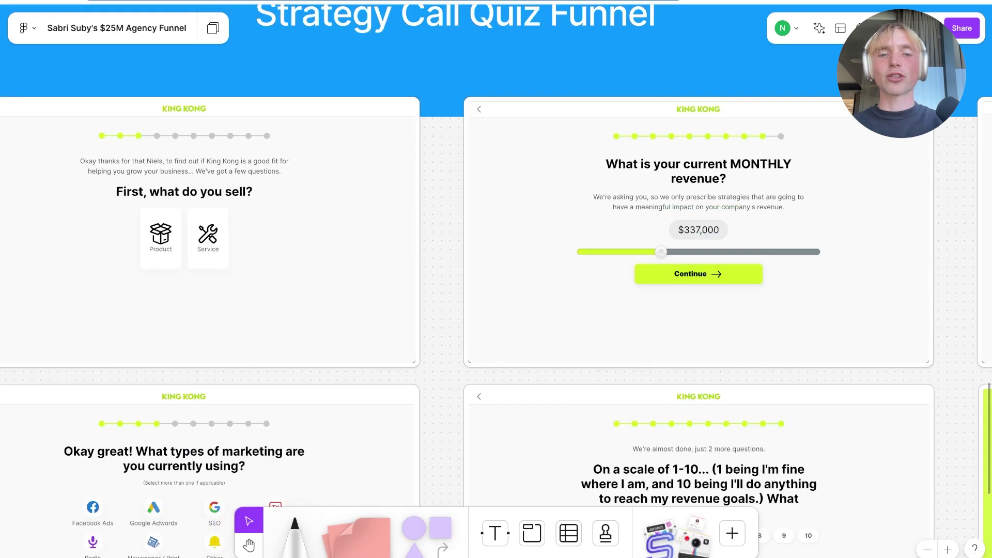
scroll(496, 279, "down", 5)
scroll(497, 279, "right", 2)
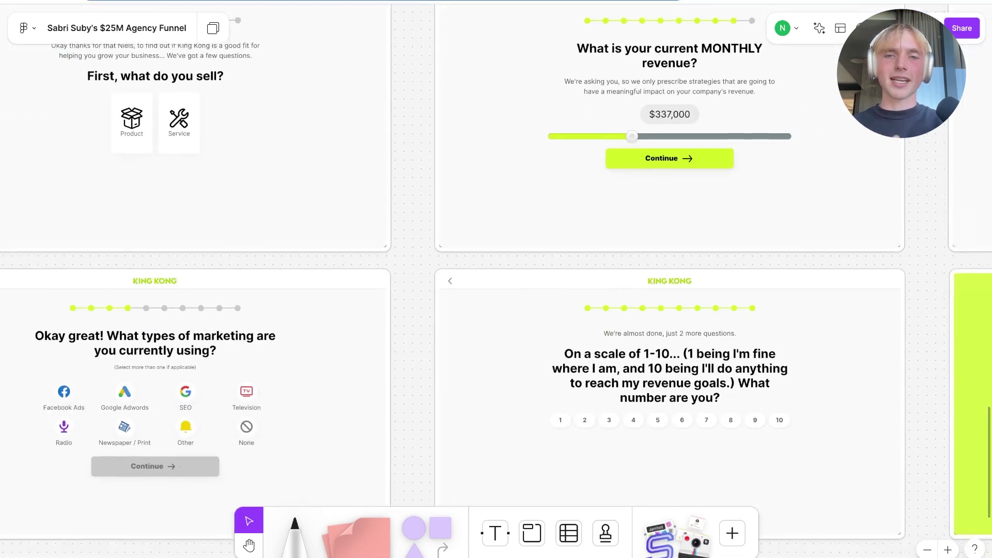
scroll(496, 279, "up", 3)
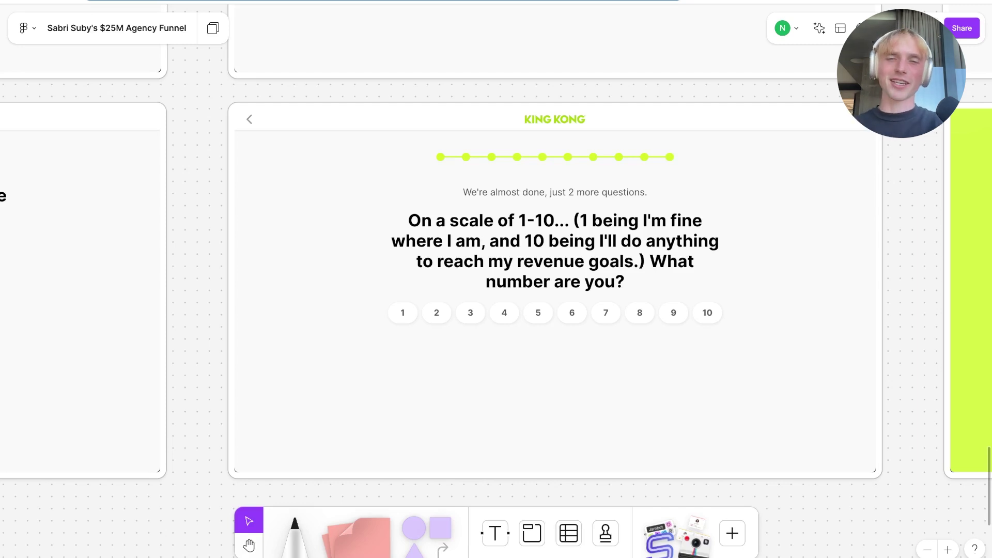
Read the wording and answer scale of the 1-10 commitment question up close.
scroll(527, 370, "up", 5)
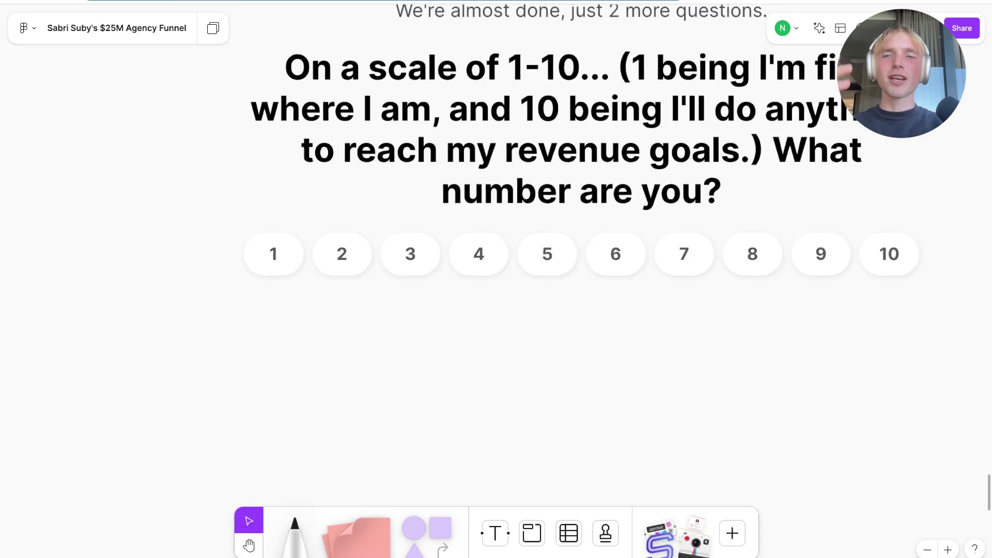
scroll(527, 370, "right", 2)
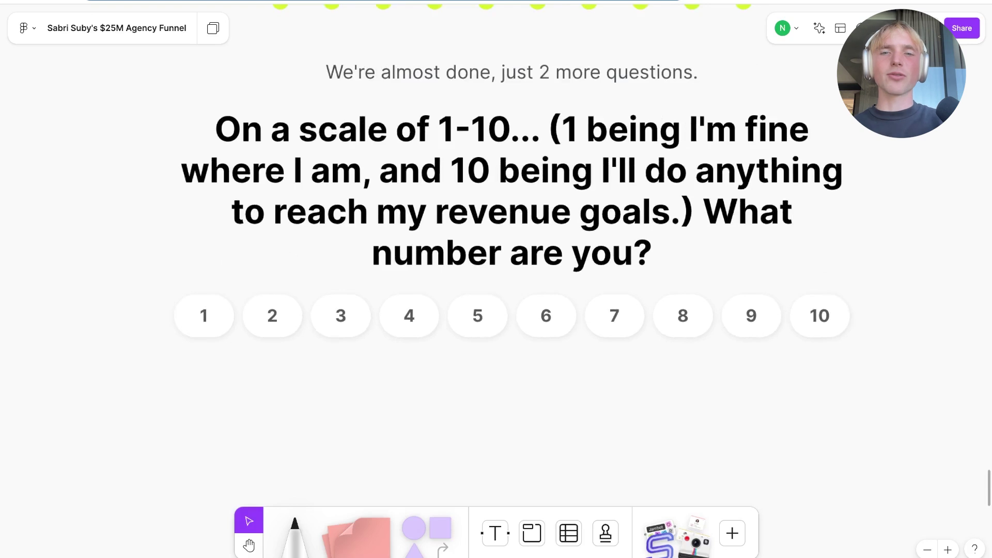
scroll(406, 307, "down", 5)
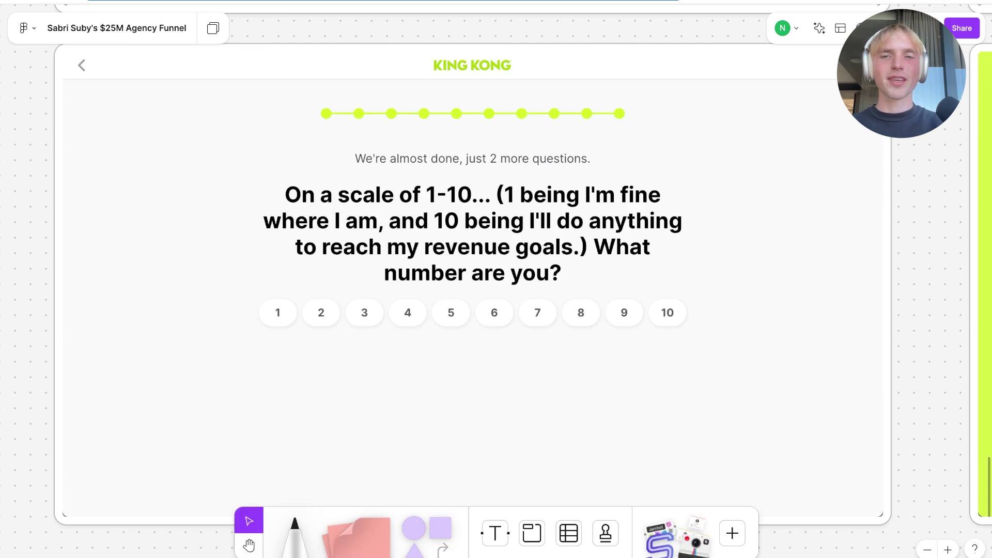
scroll(472, 285, "down", 1)
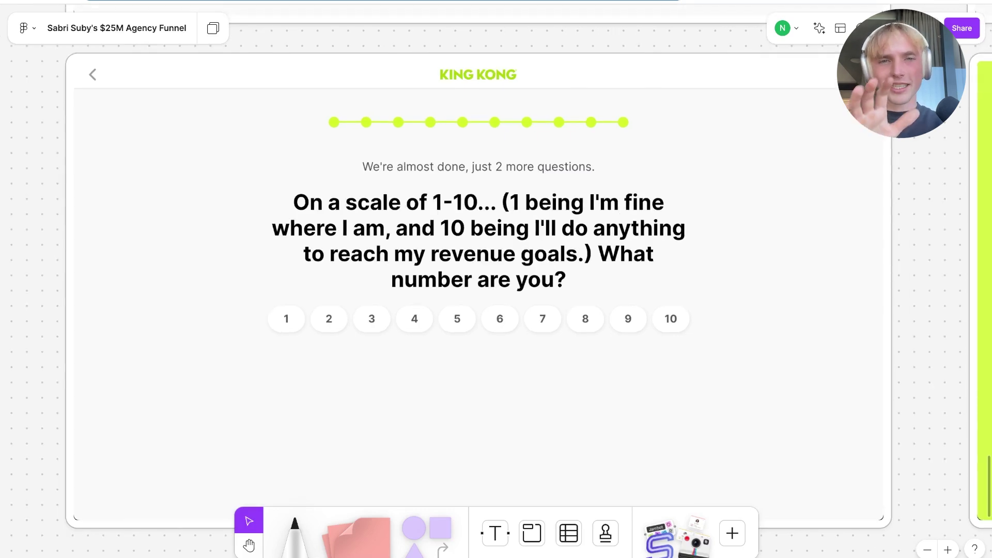
scroll(473, 304, "down", 5)
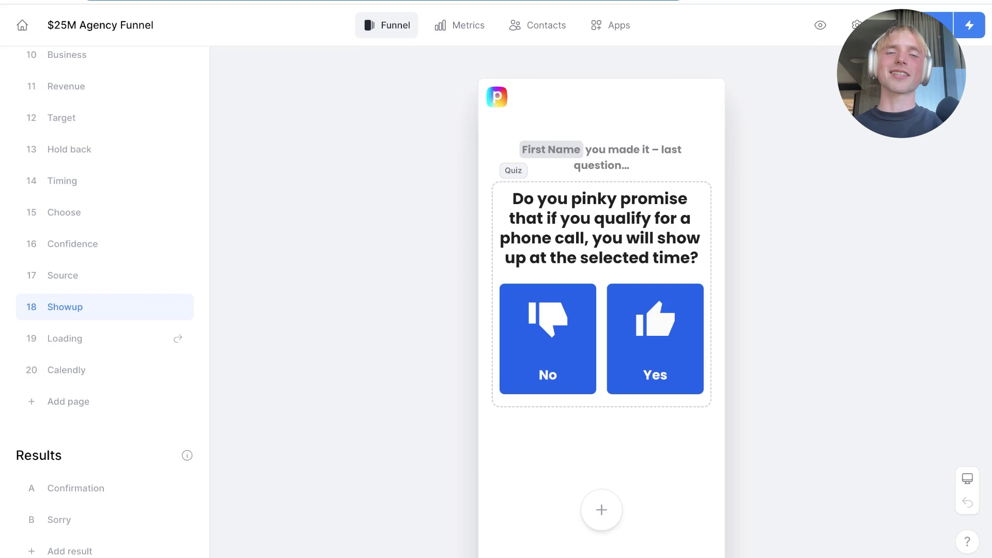
Check the Showup promise question in the Perspective rebuild, and examine the green answer-verification loading screen on the FigJam board.
scroll(602, 310, "down", 1)
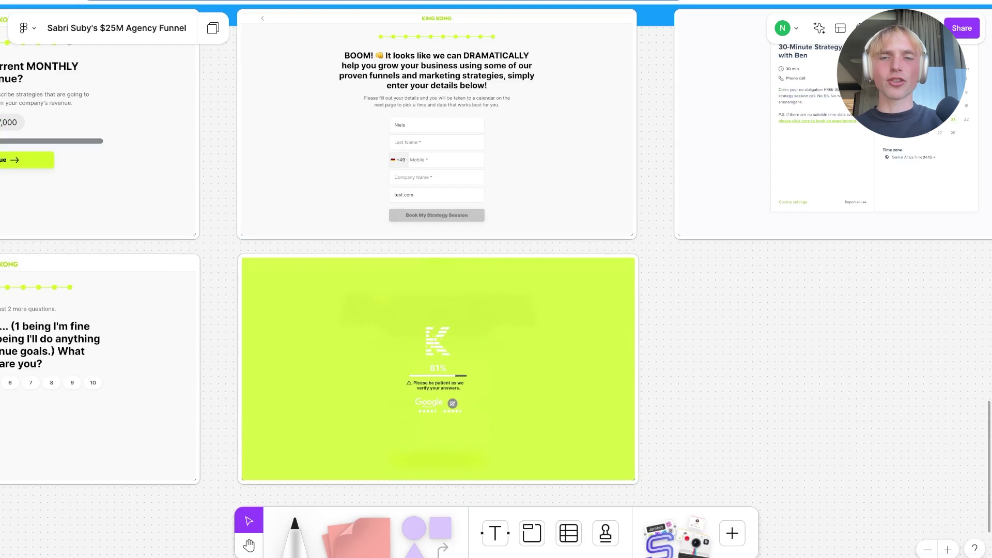
scroll(439, 369, "up", 4)
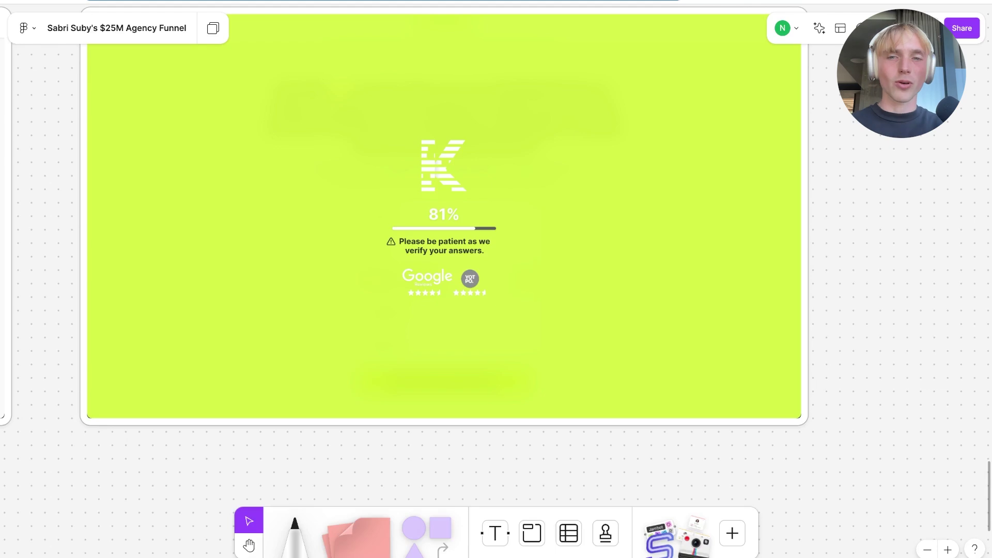
scroll(496, 279, "down", 3)
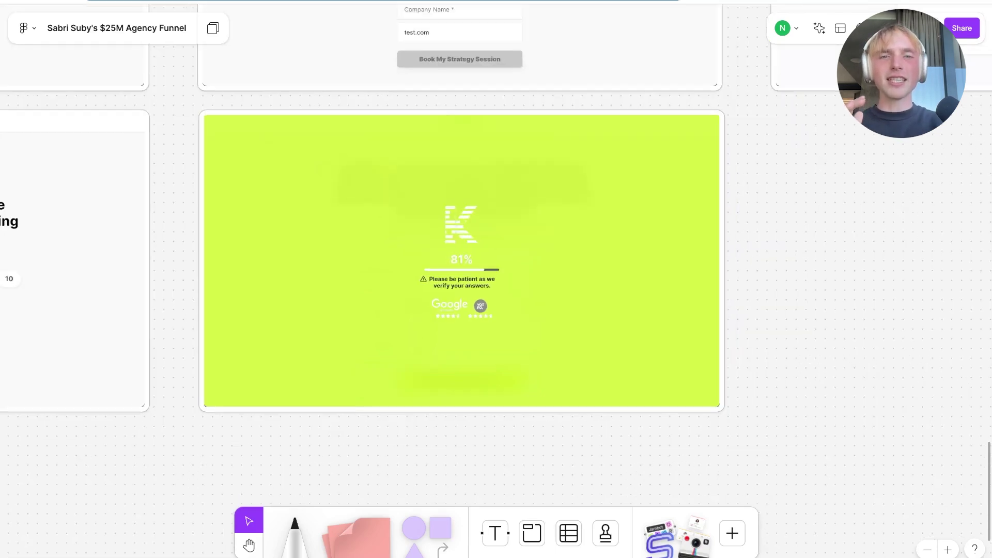
Examine the 30-minute strategy session booking calendar that follows the details form and loading screen.
scroll(497, 279, "right", 10)
scroll(497, 279, "up", 6)
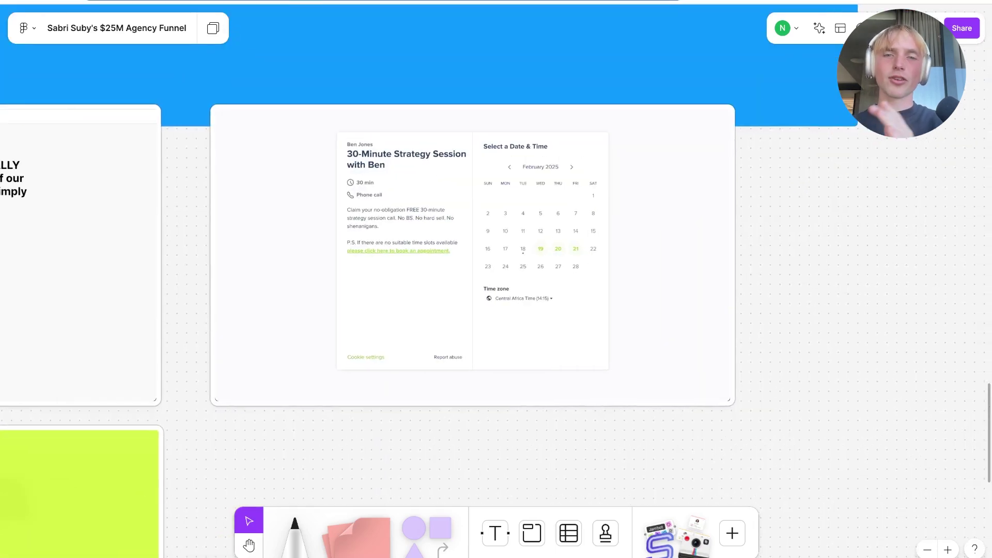
scroll(496, 279, "down", 3)
scroll(496, 279, "left", 3)
scroll(496, 279, "right", 3)
scroll(496, 279, "up", 3)
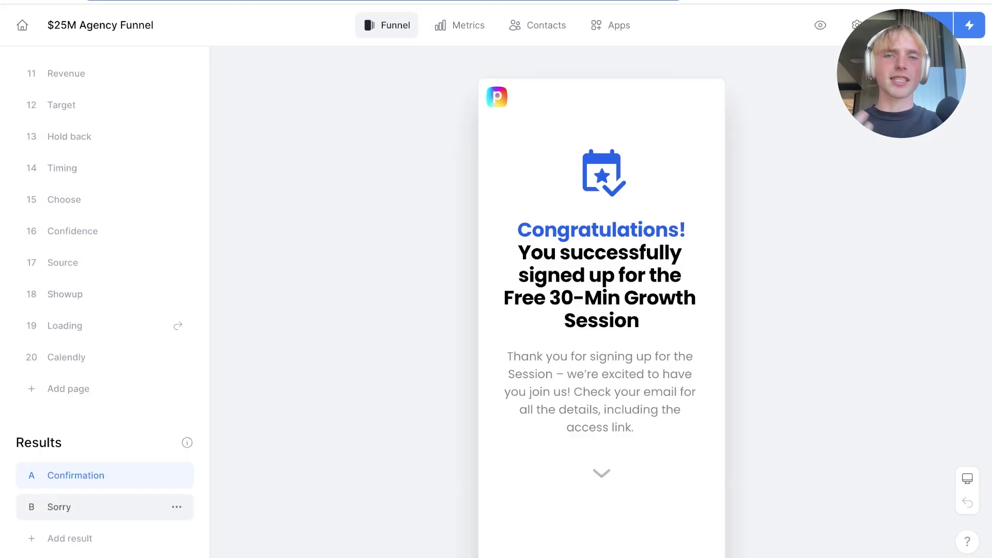
Show the rebuilt funnel's Sorry result page for unqualified leads and review its "Sell Like Crazy" book offer.
left_click(103, 507)
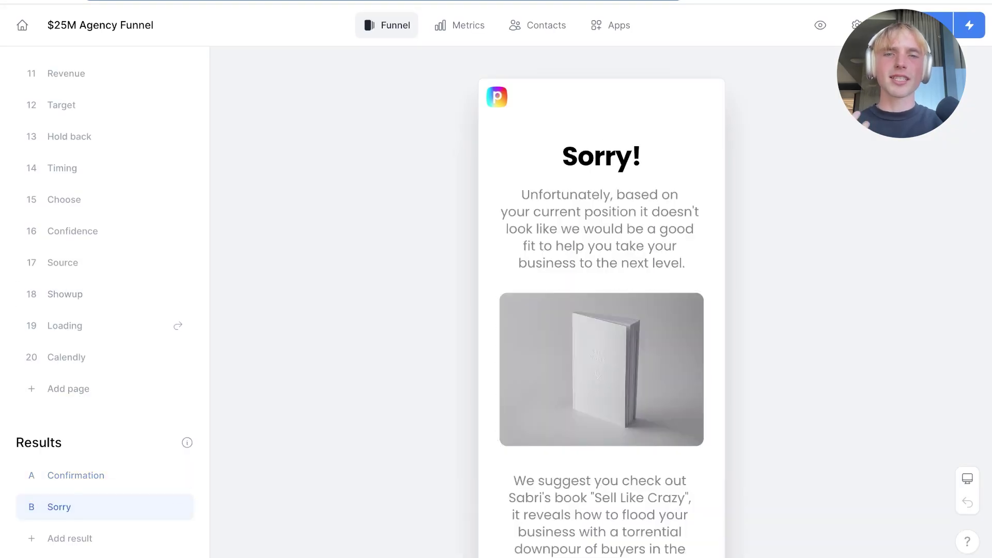
scroll(601, 336, "down", 5)
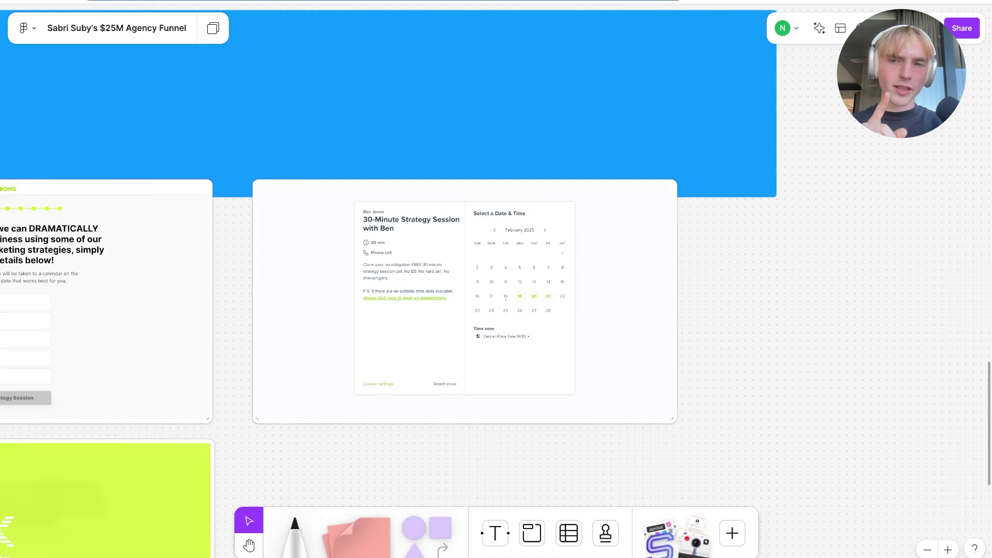
Inspect the available dates in the strategy session booking calendar up close.
scroll(517, 314, "up", 5)
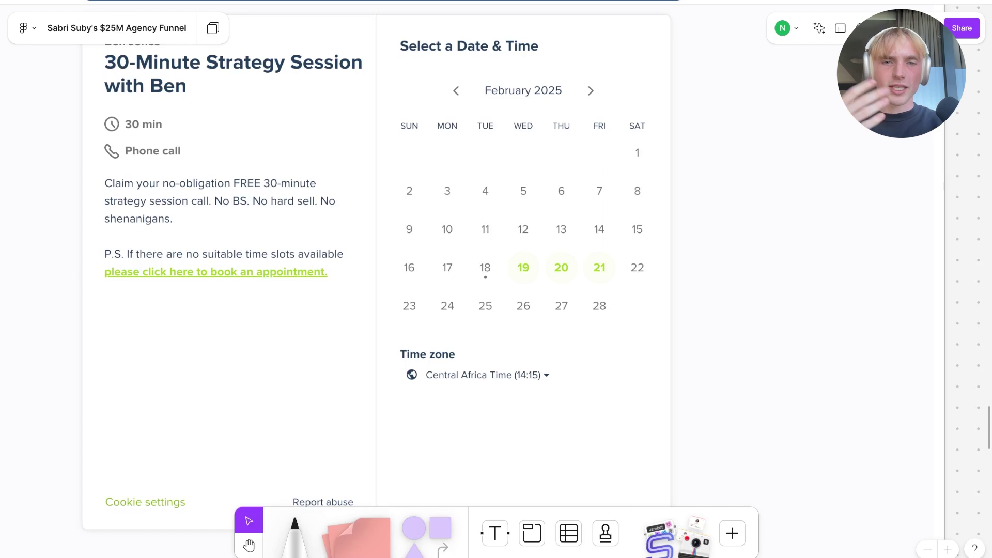
scroll(572, 262, "up", 4)
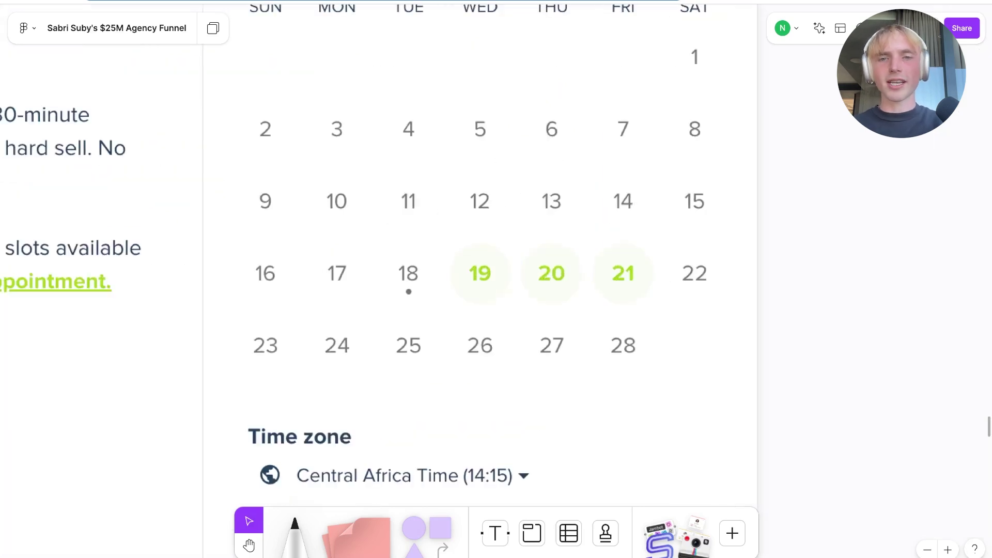
scroll(766, 130, "down", 5)
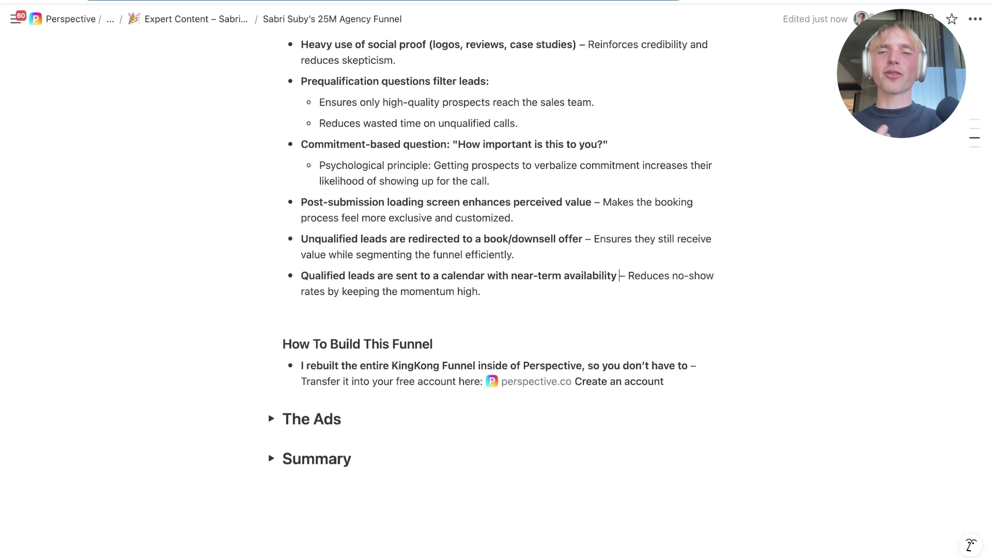
Review the "How To Build This Funnel" notes and highlight the line about the funnel rebuilt inside Perspective.
scroll(496, 289, "down", 2)
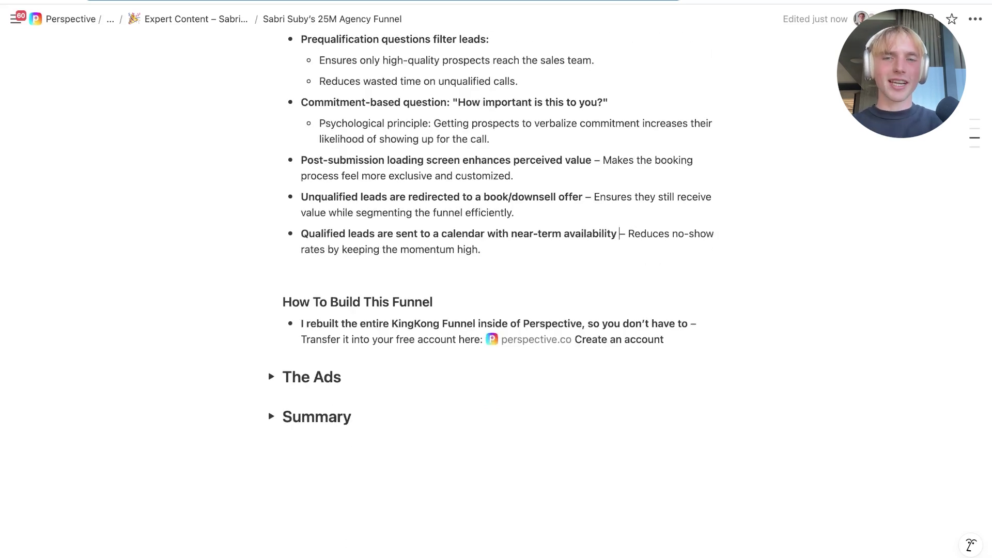
left_click_drag(302, 323, 527, 326)
left_click(529, 326)
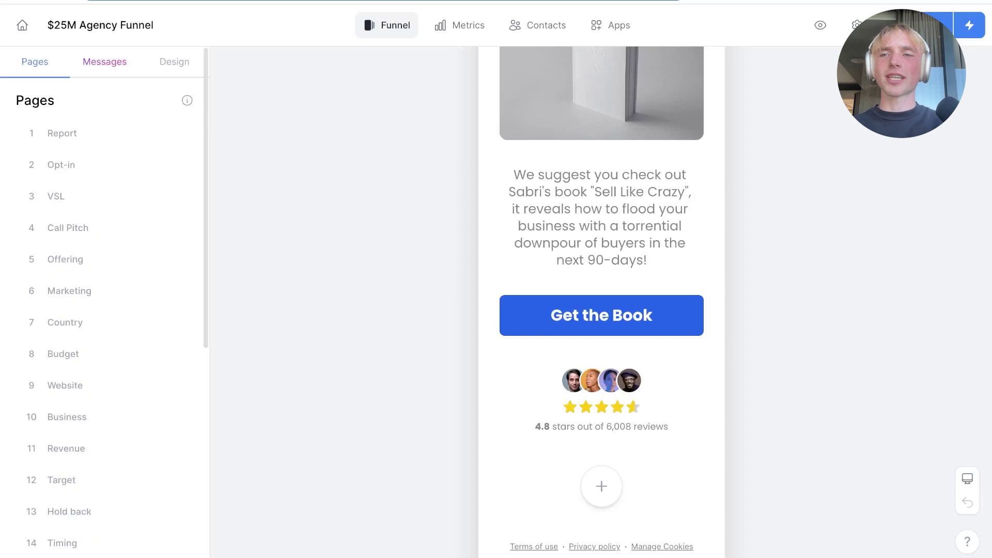
Open the Report page of the Perspective funnel in desktop view and review its headline and report mockup.
scroll(105, 391, "up", 7)
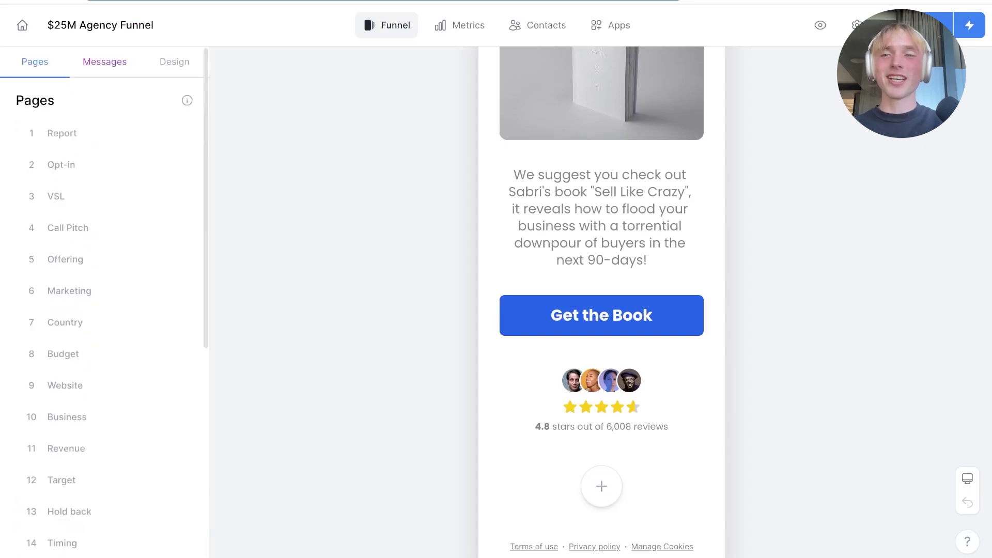
left_click(105, 133)
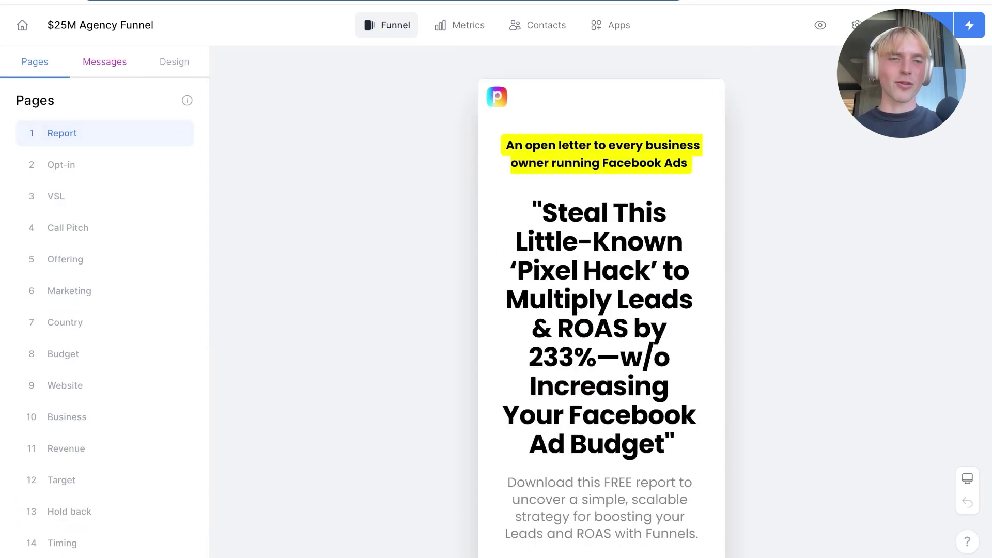
left_click(967, 479)
scroll(601, 347, "down", 5)
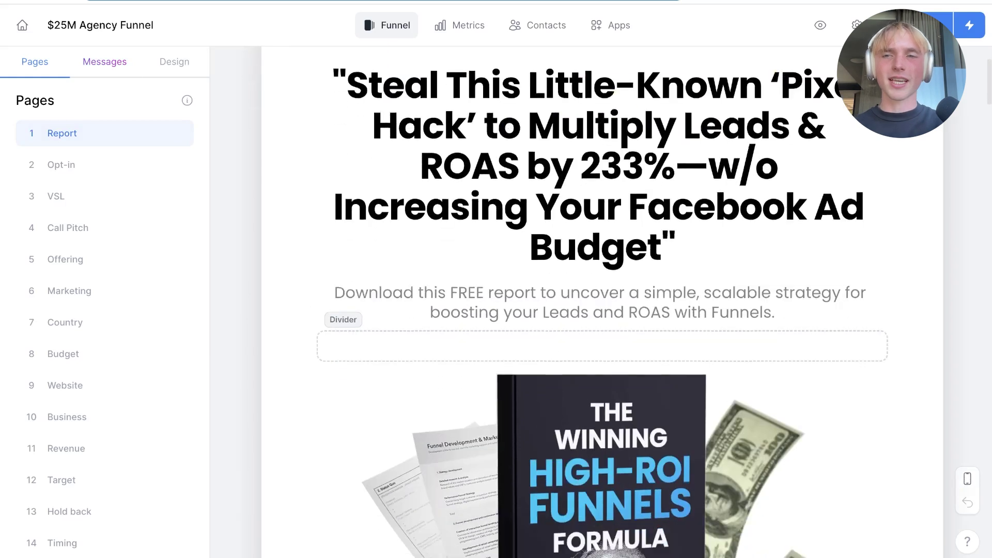
scroll(602, 310, "down", 5)
Review the funnel's Opt-in form page and the VSL page down to its strategy session call to action.
left_click(61, 165)
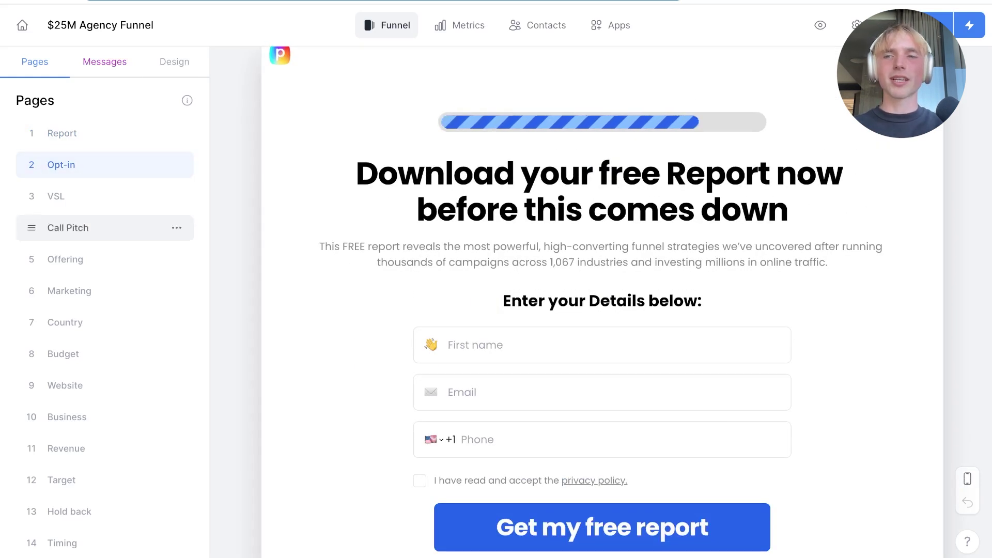
left_click(56, 196)
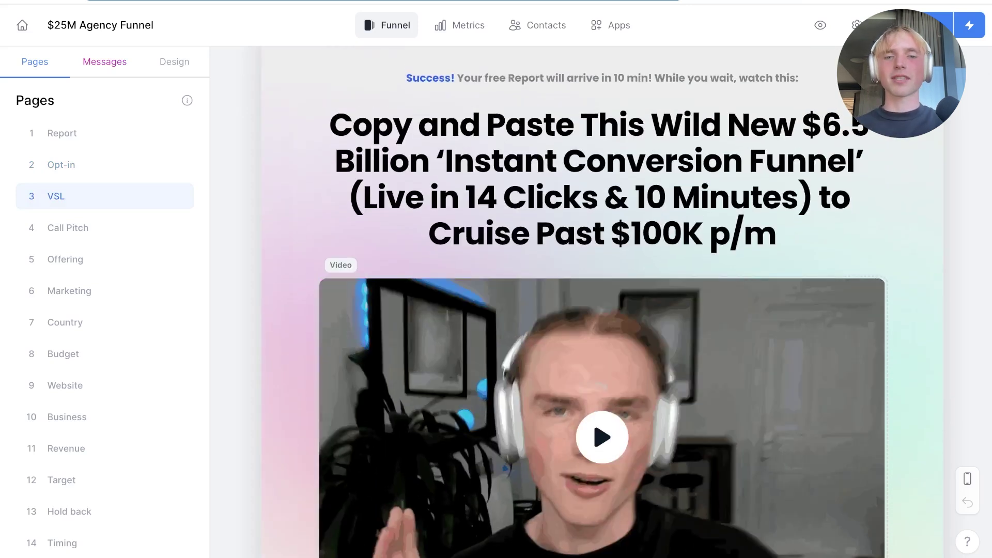
scroll(603, 301, "down", 5)
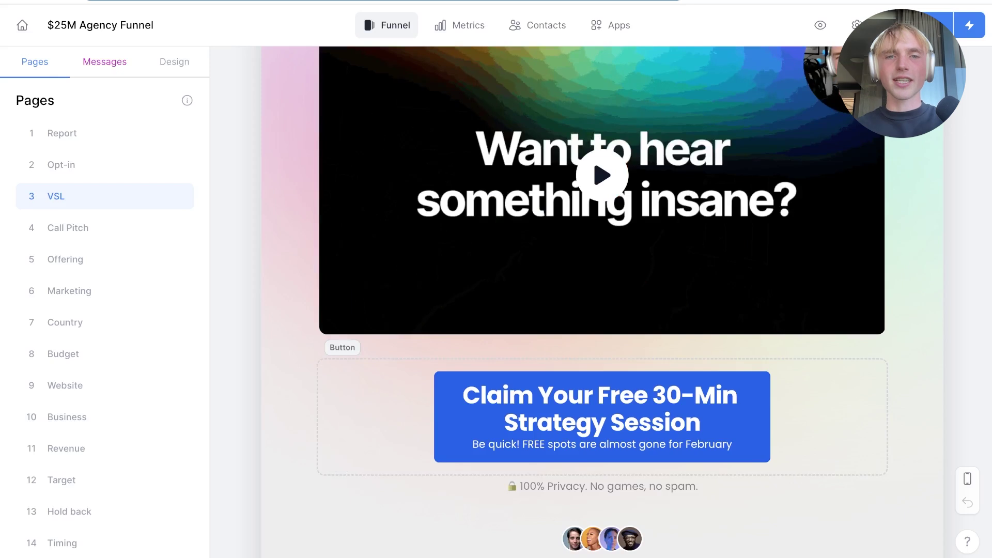
Review the rest of the VSL page down to the press logos and the Call Pitch page's headline.
scroll(603, 300, "down", 4)
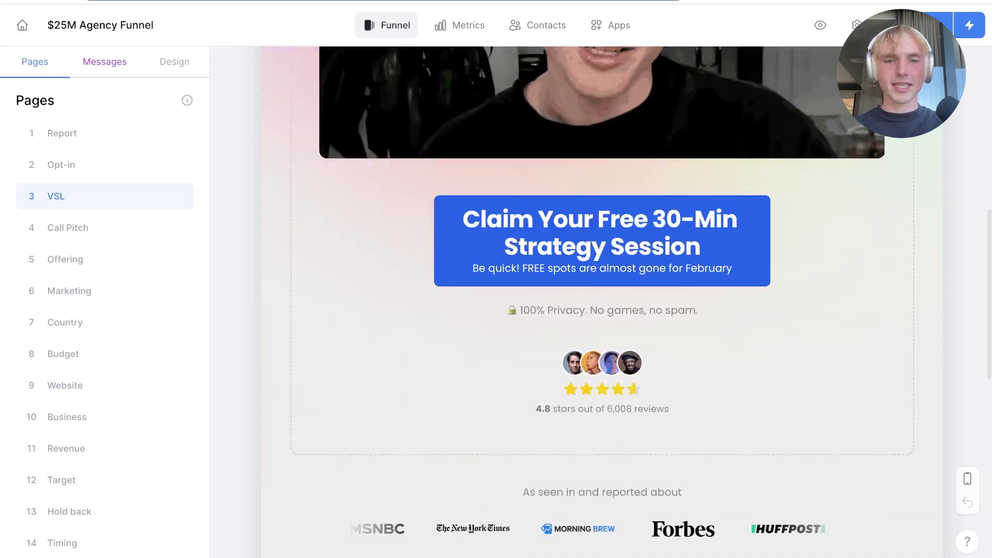
scroll(602, 300, "down", 5)
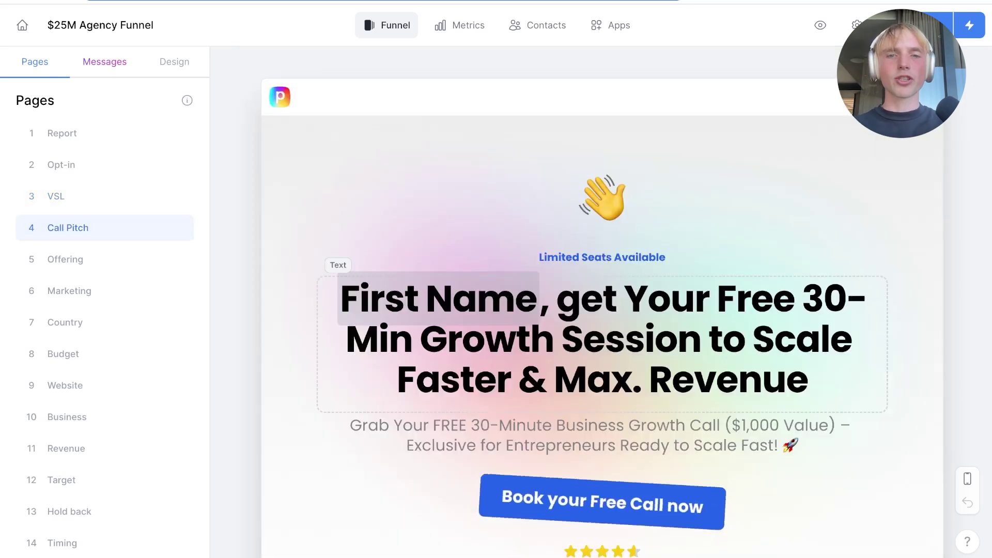
scroll(603, 362, "down", 1)
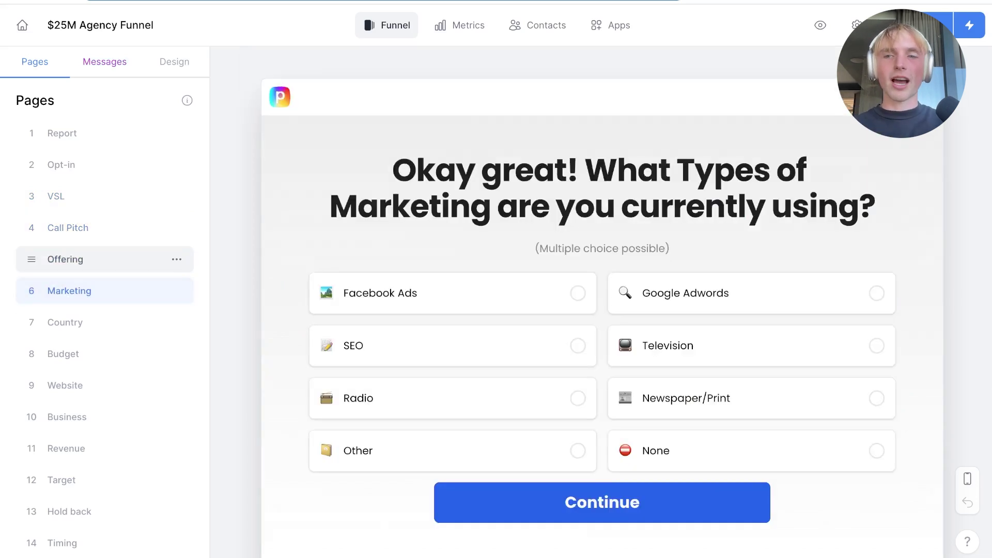
Go through the quiz pages Offering, Marketing and Country, and look over the remaining quiz pages in the page list.
left_click(105, 260)
left_click(105, 291)
left_click(104, 322)
scroll(104, 322, "down", 7)
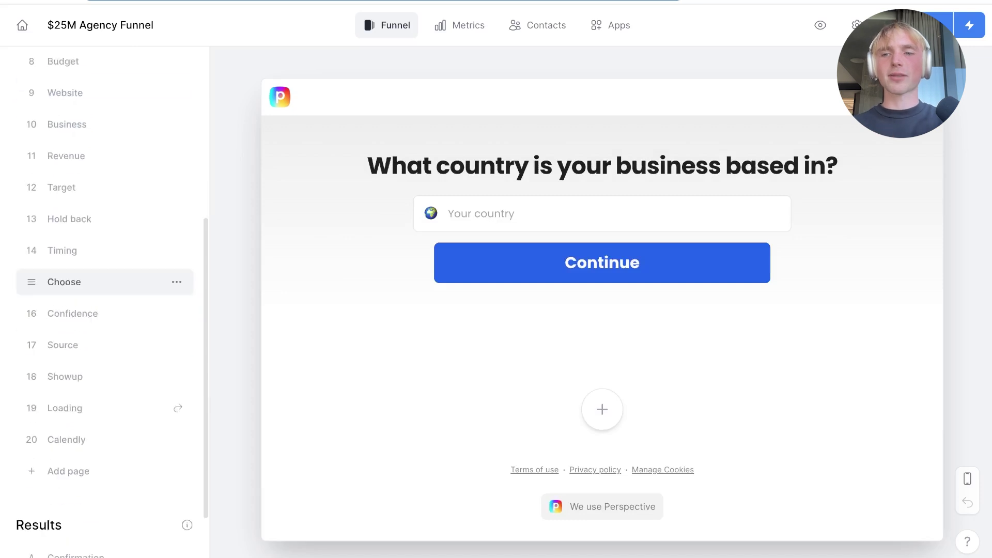
left_click(104, 346)
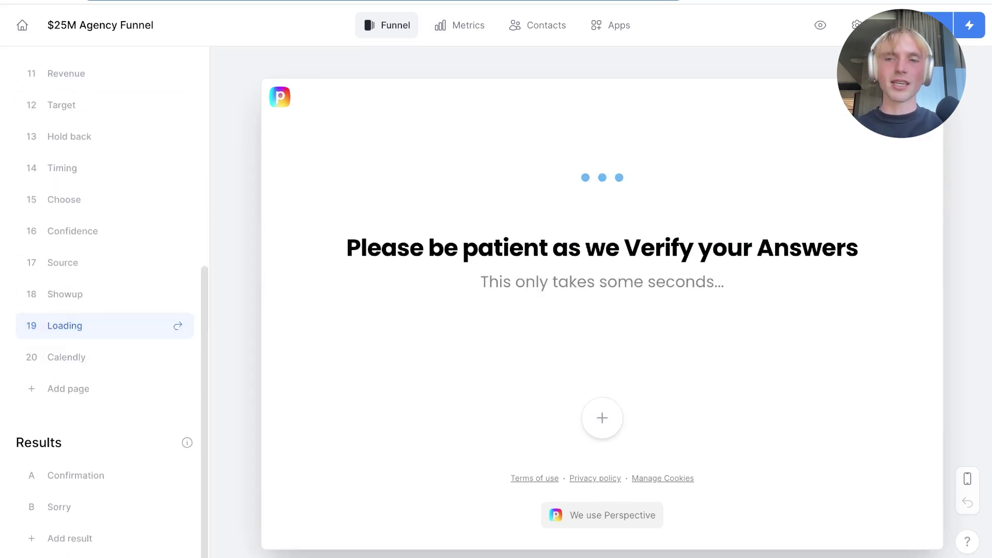
Inspect the Loading page's automatic redirect indicator and its page options without changing them.
mouse_move(158, 326)
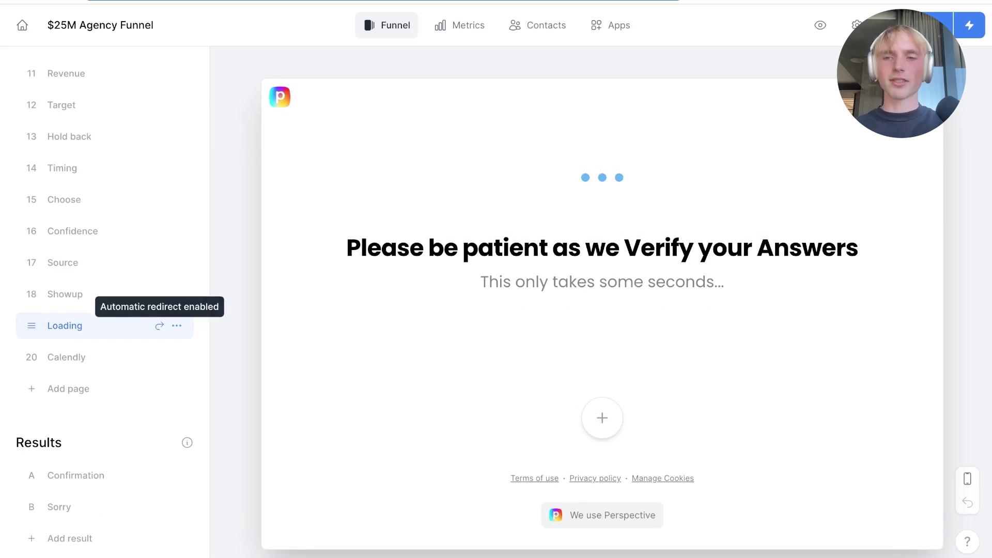
left_click(177, 326)
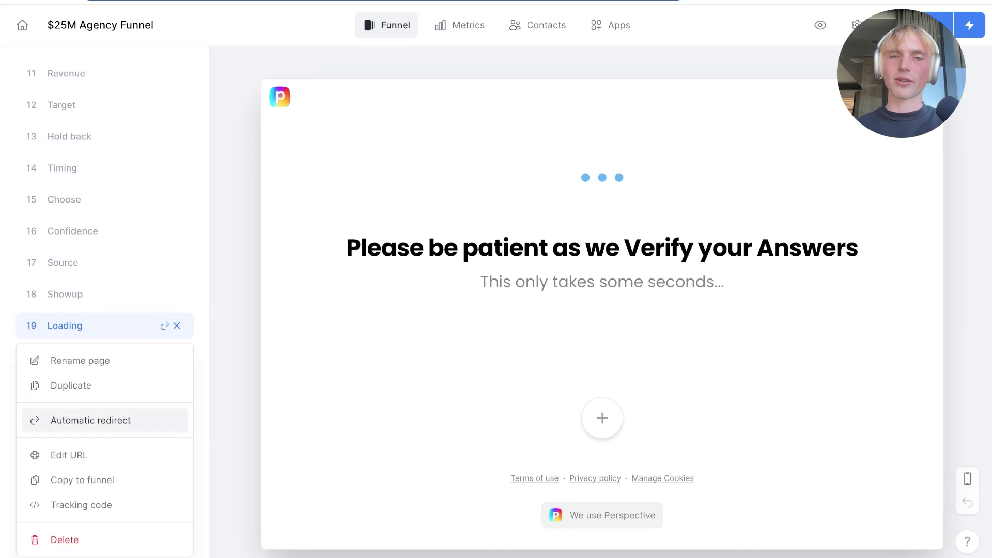
left_click(177, 326)
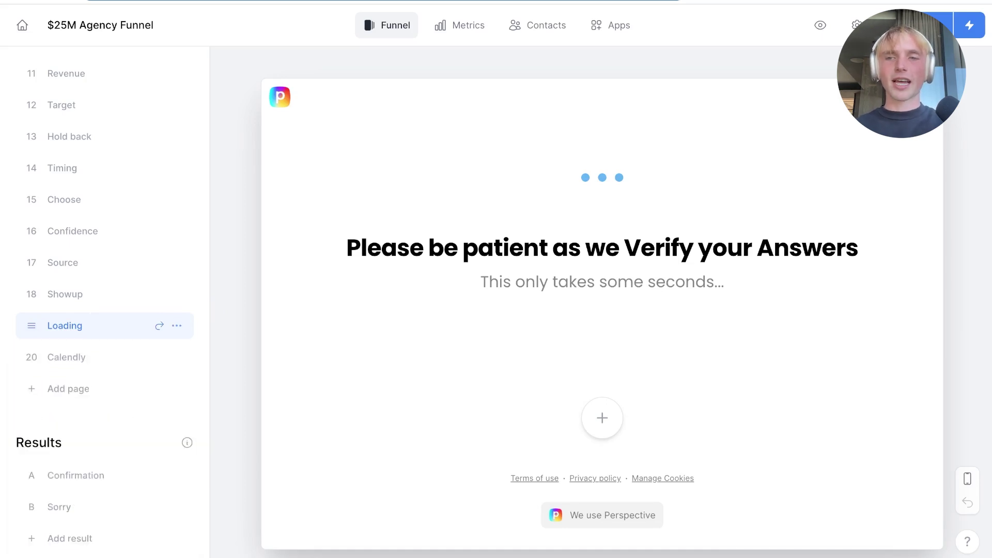
Review the Calendly page's booking form and call benefits, plus the Confirmation and Sorry result pages.
left_click(66, 357)
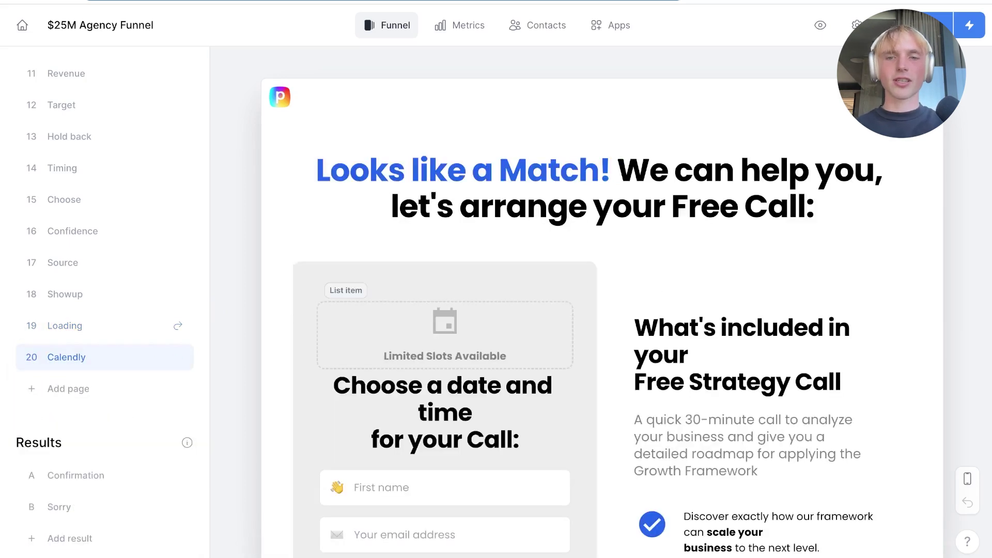
scroll(444, 336, "down", 2)
scroll(445, 424, "down", 2)
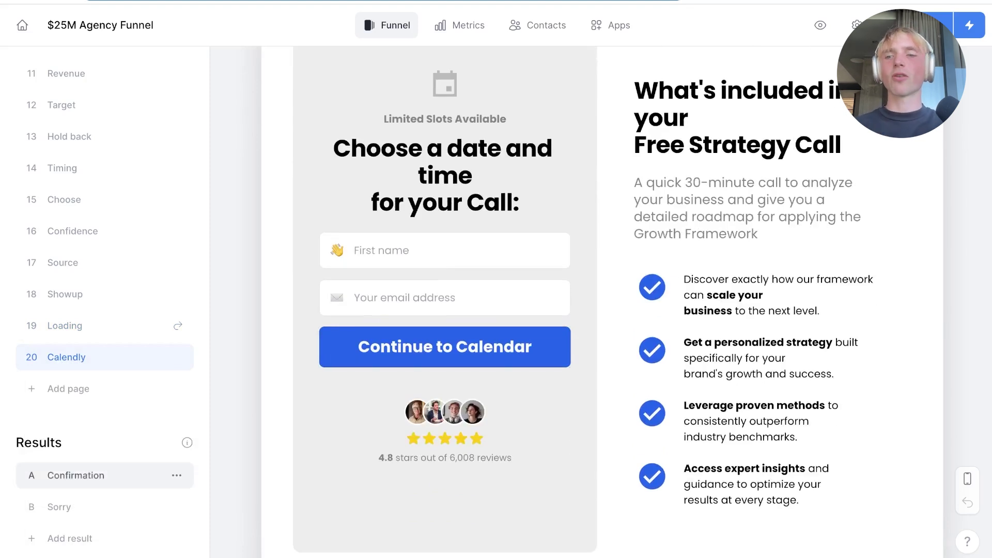
left_click(76, 475)
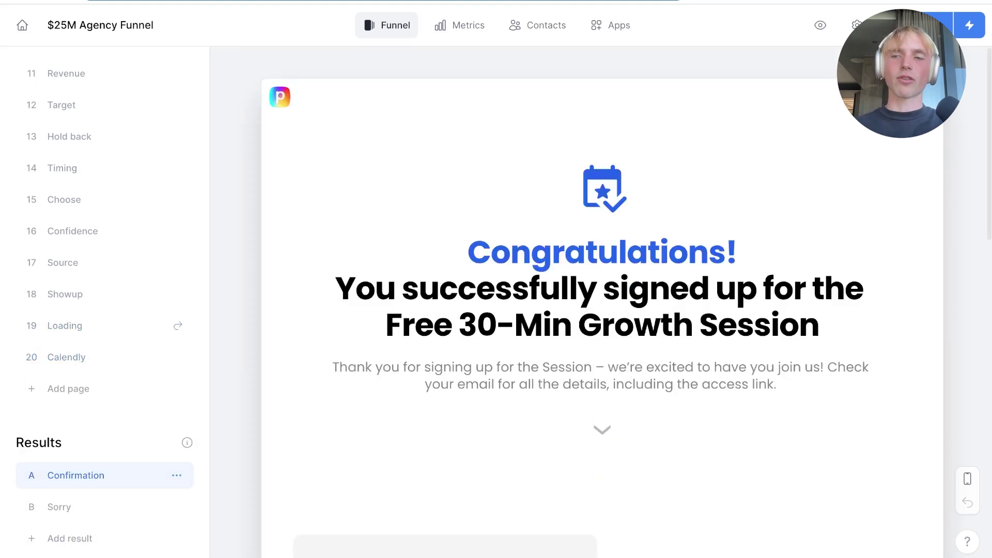
left_click(59, 507)
scroll(602, 310, "down", 10)
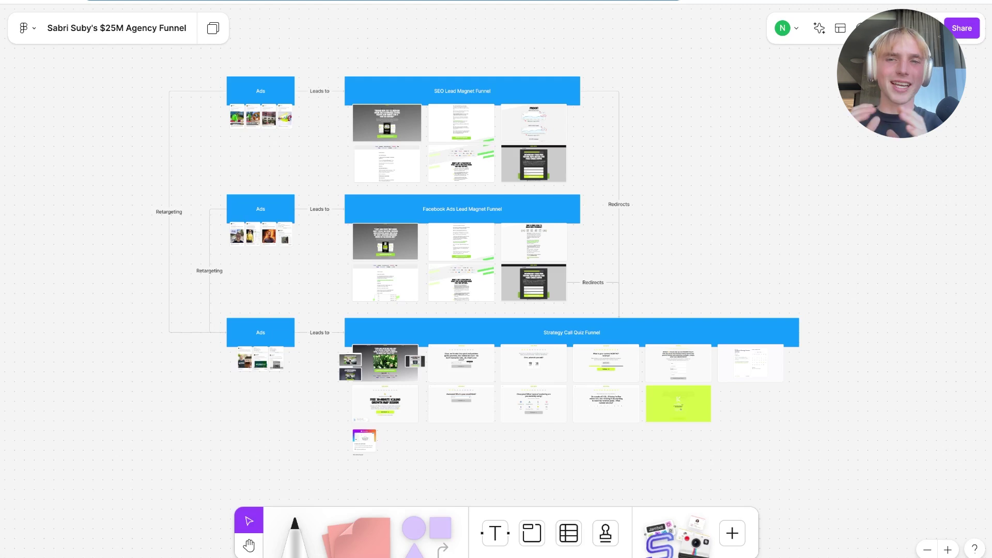
On the "Sabri Suby's $25M Agency Funnel" FigJam board, examine the ex-Google employee ads for the SEO lead magnet funnel up close.
scroll(316, 202, "up", 2)
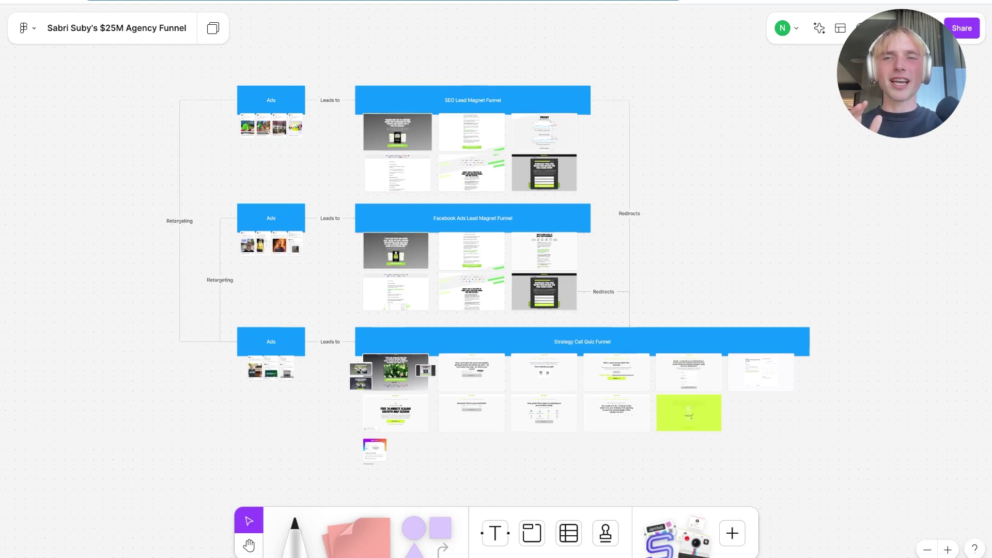
scroll(315, 201, "up", 4)
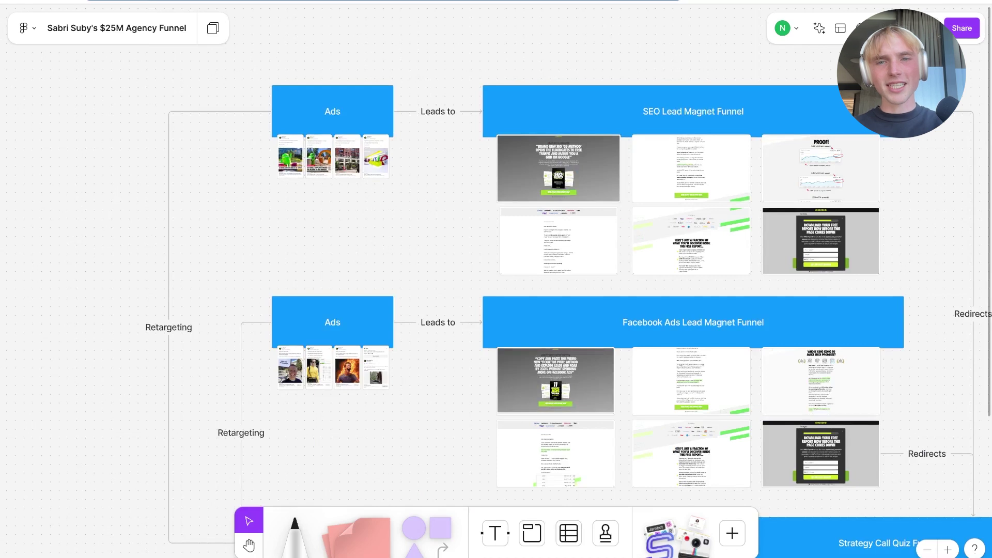
scroll(357, 233, "up", 2)
scroll(357, 233, "up", 8)
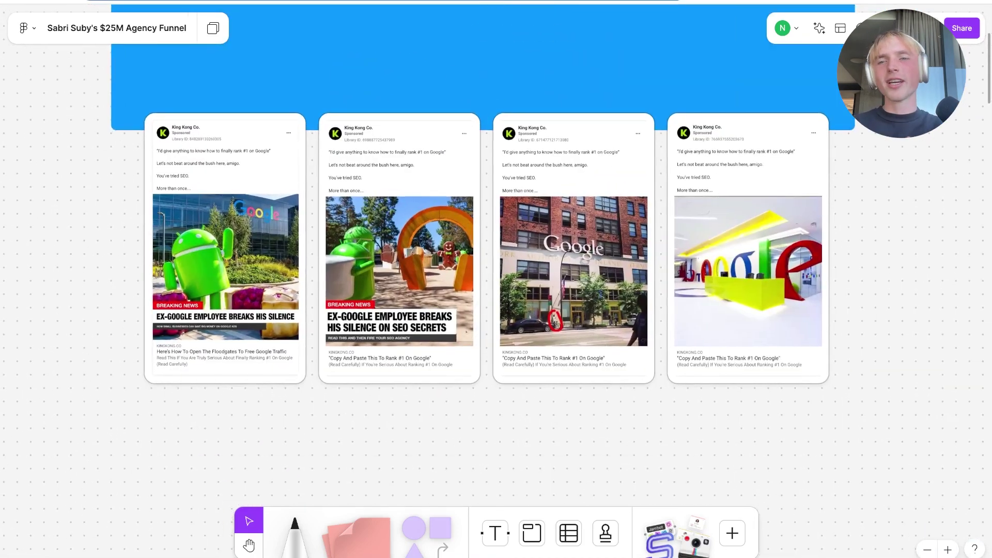
scroll(255, 296, "up", 4)
scroll(255, 296, "left", 1)
scroll(256, 296, "up", 2)
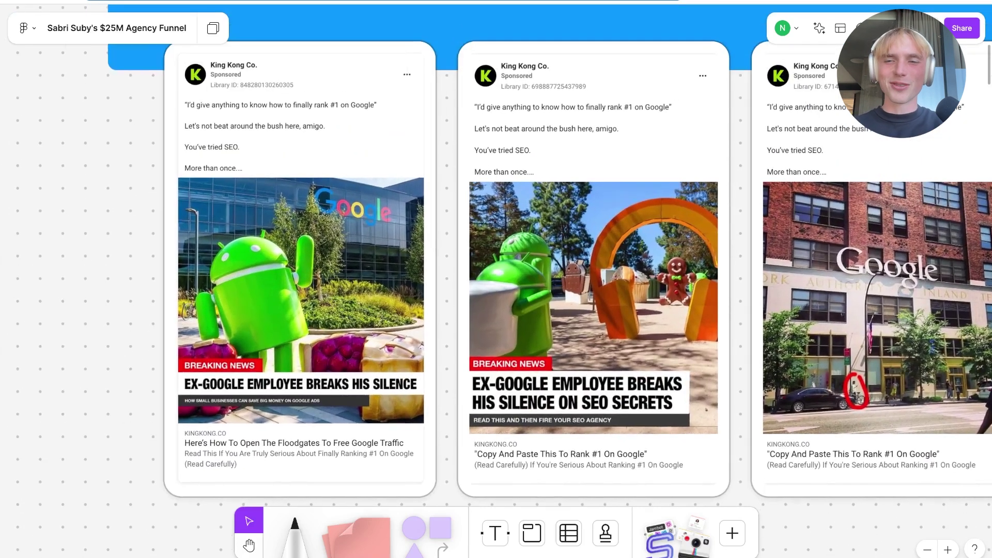
scroll(362, 291, "down", 1)
scroll(362, 292, "up", 3)
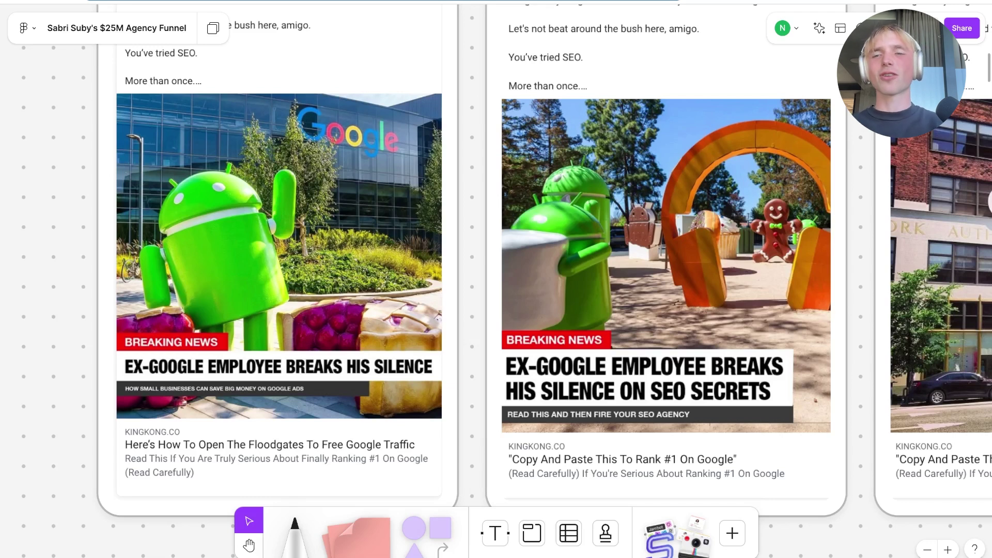
Compare the remaining Google office image ads with the rest of the SEO lead magnet ad set.
scroll(496, 279, "right", 3)
scroll(496, 279, "down", 2)
scroll(496, 280, "right", 2)
scroll(496, 280, "right", 5)
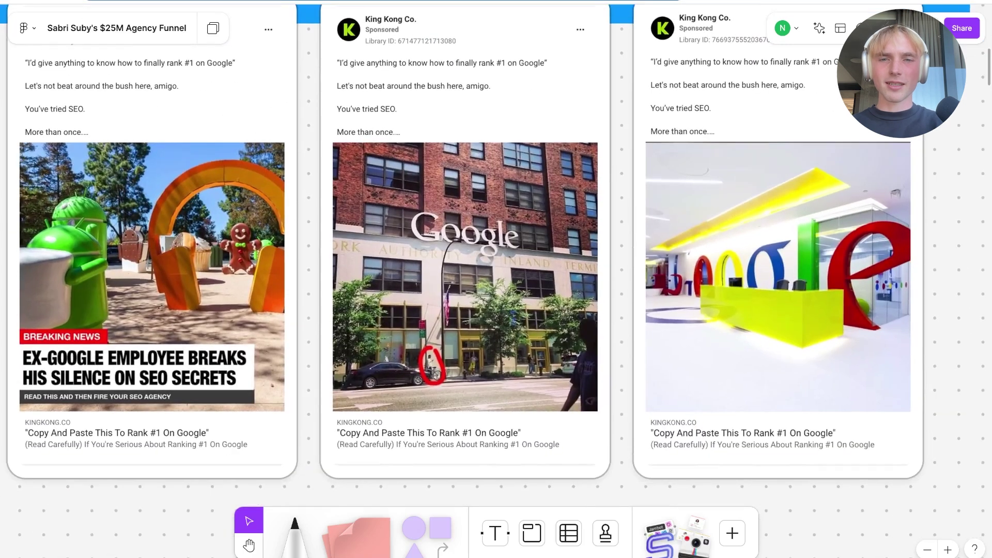
scroll(496, 279, "left", 4)
scroll(496, 280, "down", 3)
scroll(497, 280, "left", 2)
scroll(496, 279, "up", 1)
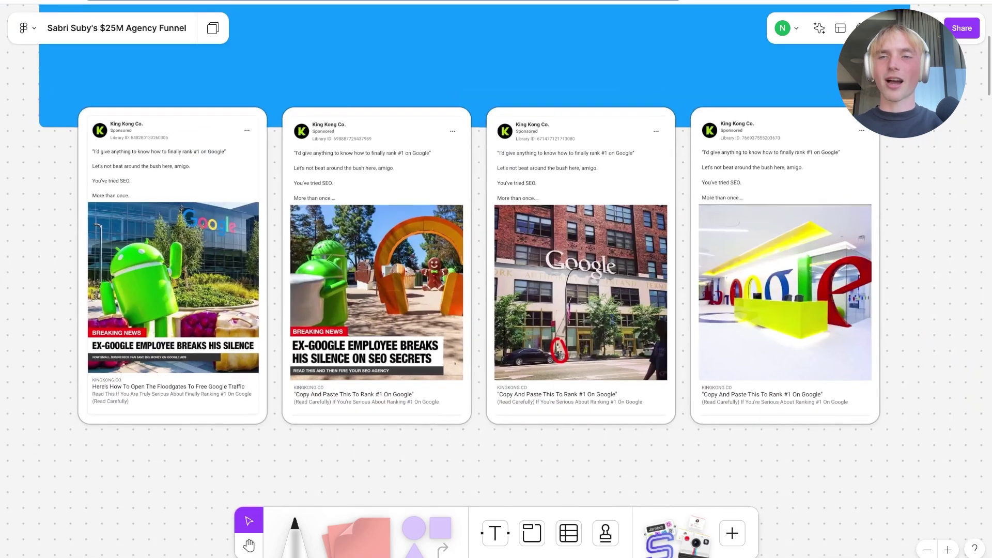
scroll(496, 280, "right", 3)
scroll(497, 279, "down", 2)
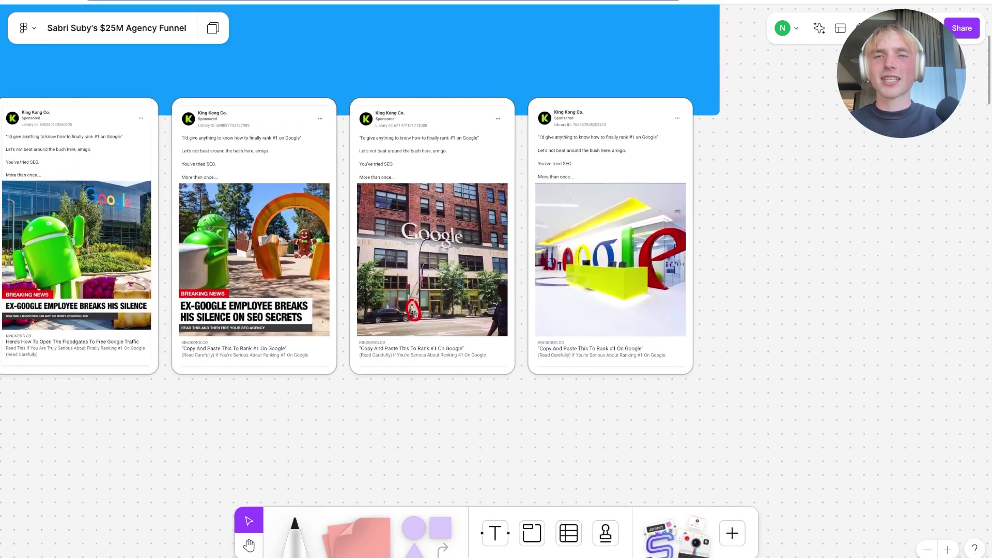
Examine the images, copy and headlines of the ads feeding the Facebook Ads Lead Magnet Funnel.
scroll(496, 279, "left", 4)
scroll(497, 280, "down", 2)
scroll(497, 280, "right", 5)
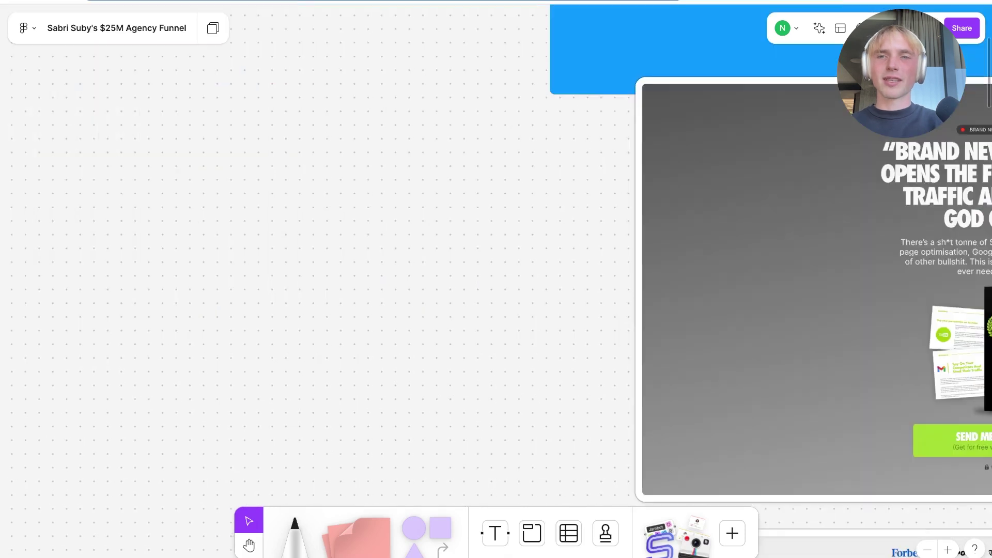
scroll(496, 279, "left", 5)
scroll(496, 279, "down", 3)
scroll(496, 280, "right", 5)
scroll(496, 279, "down", 2)
scroll(496, 280, "up", 1)
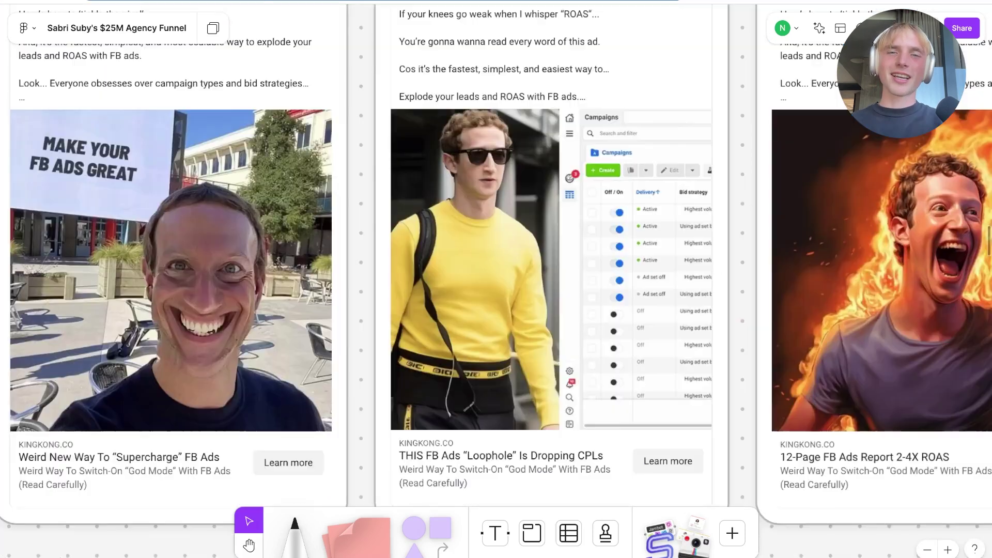
scroll(496, 279, "left", 2)
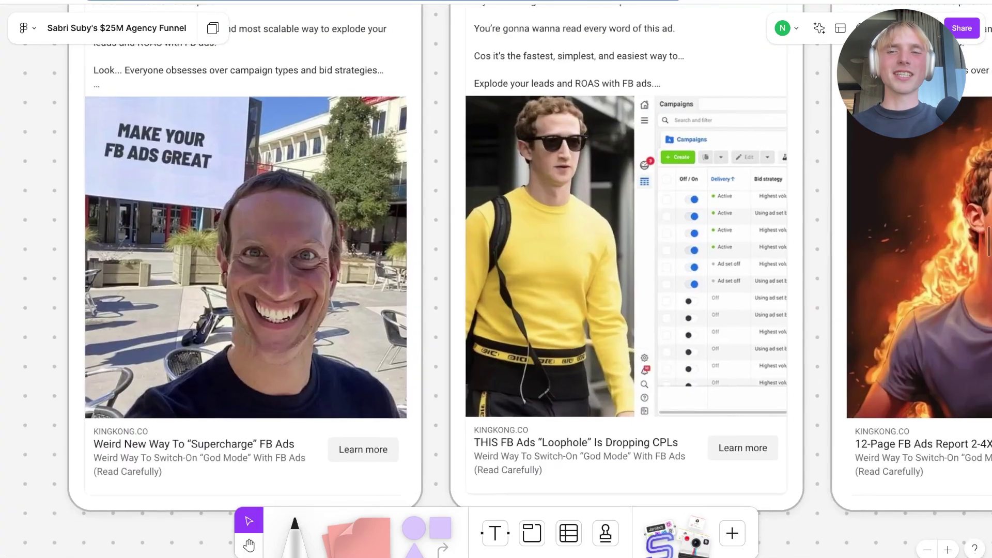
scroll(496, 279, "down", 3)
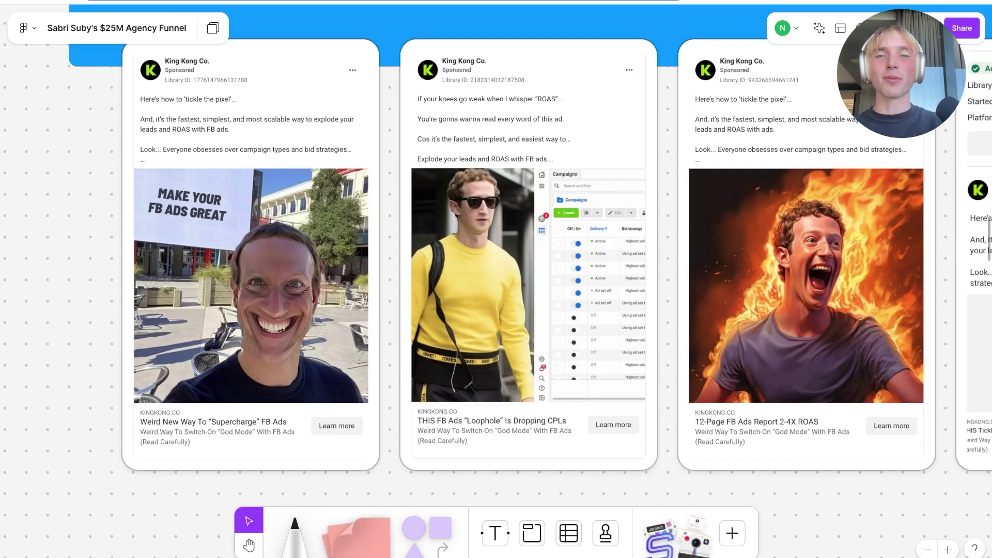
Examine how the Facebook Ads Lead Magnet Funnel redirects into the Strategy Call Quiz Funnel on the board.
scroll(496, 279, "down", 5)
scroll(497, 279, "right", 12)
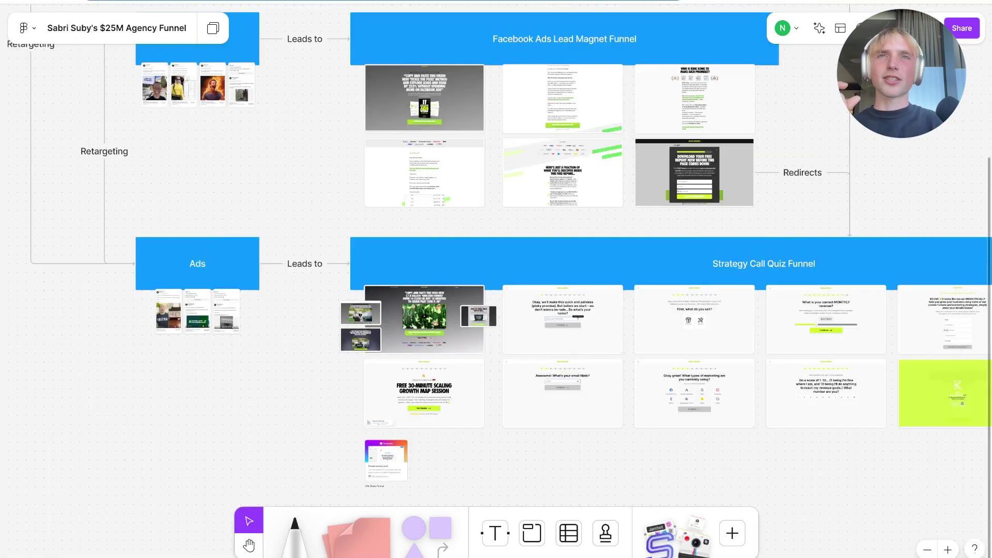
scroll(765, 318, "up", 5)
scroll(766, 319, "up", 4)
scroll(765, 319, "right", 3)
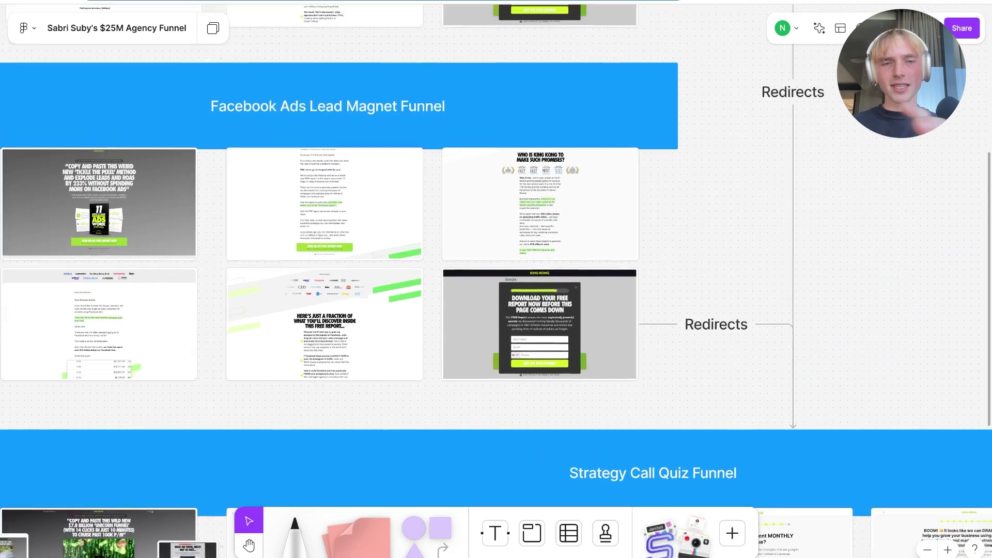
key("n")
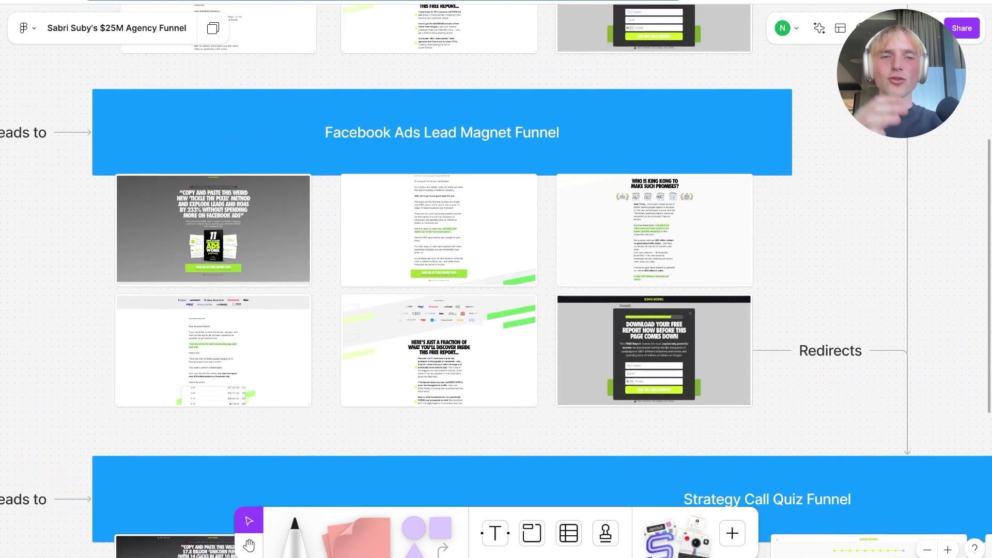
Inspect the retargeting ads for the Strategy Call Quiz Funnel, including the "Tesla of 'AI Lead Gen'" video ad.
scroll(497, 280, "left", 8)
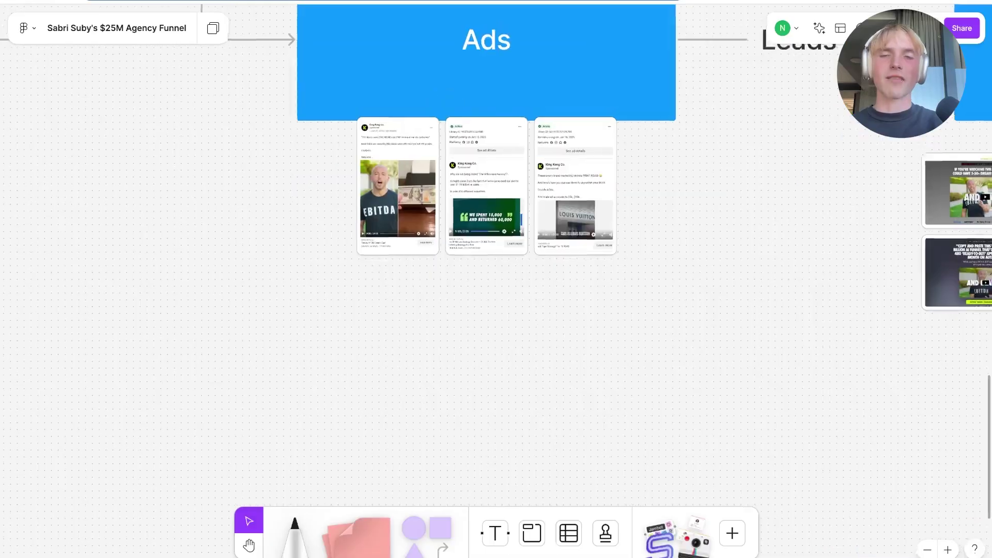
scroll(302, 353, "up", 1)
scroll(302, 353, "up", 3)
scroll(289, 258, "up", 1)
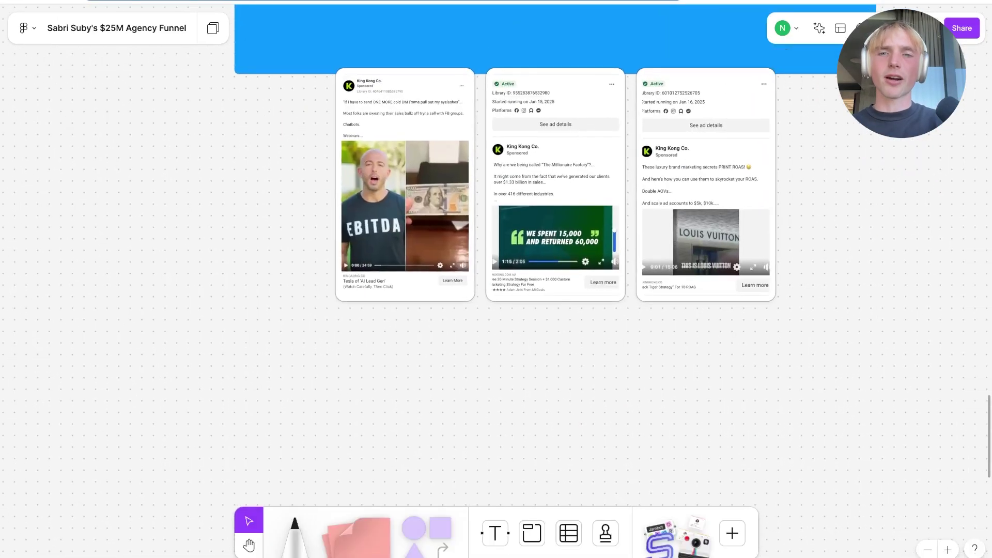
scroll(281, 159, "up", 3)
scroll(449, 348, "down", 2)
scroll(451, 362, "up", 5)
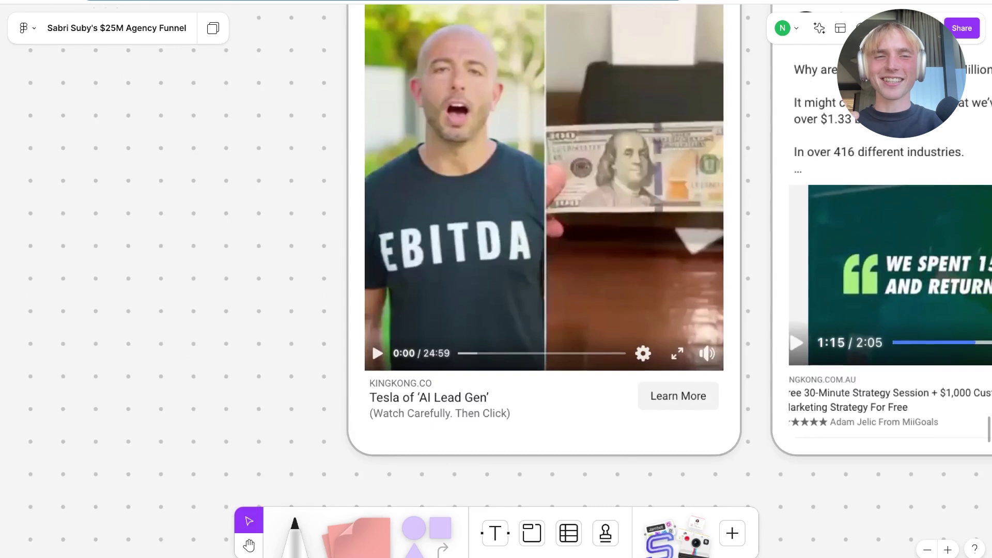
Review the Strategy Call Quiz Funnel's "Unicorn Funnel" landing page and its neighbouring page variants.
scroll(458, 361, "down", 5)
scroll(459, 361, "right", 10)
scroll(449, 291, "down", 1)
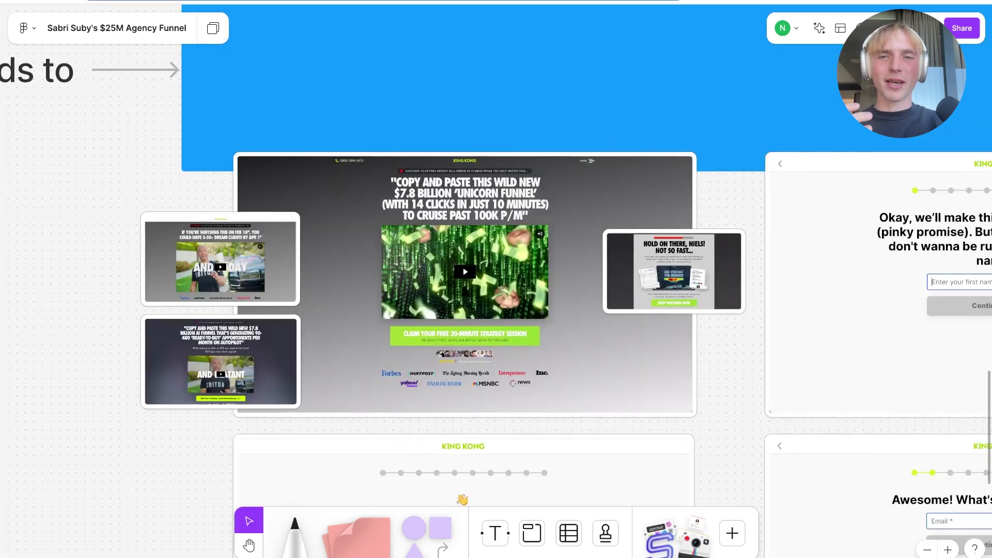
scroll(496, 280, "left", 4)
scroll(496, 280, "down", 2)
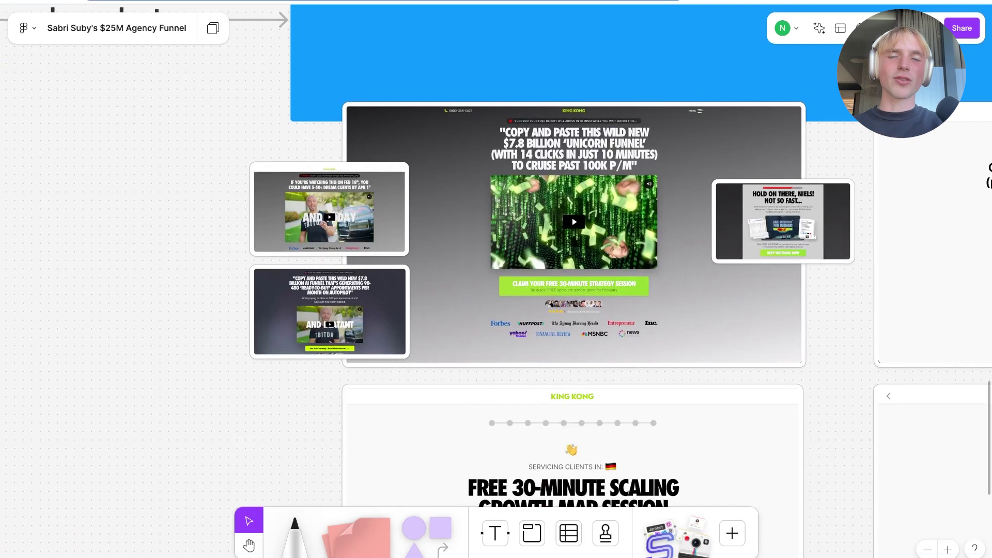
Return to the ads block that leads into the Strategy Call Quiz Funnel and look over its three ads.
scroll(496, 279, "left", 15)
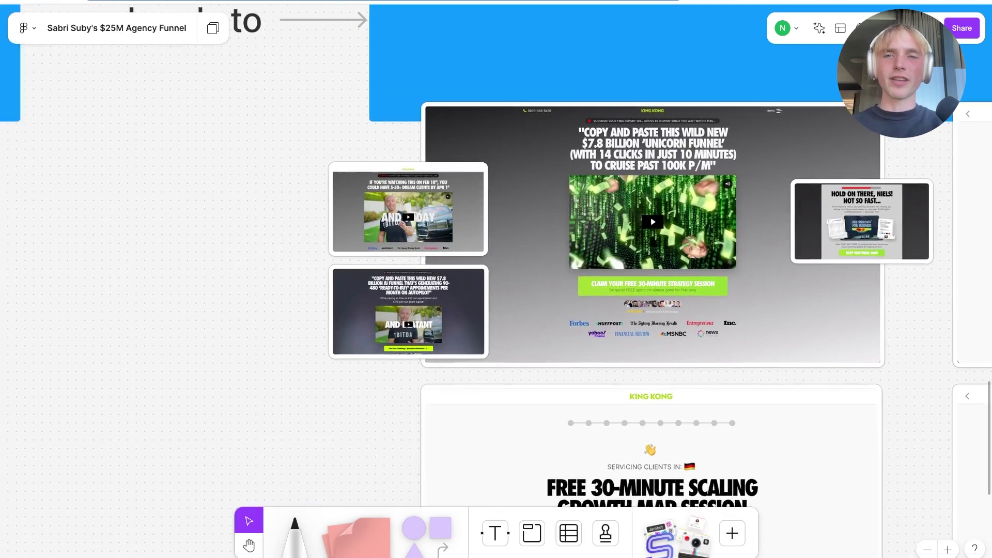
scroll(497, 279, "up", 2)
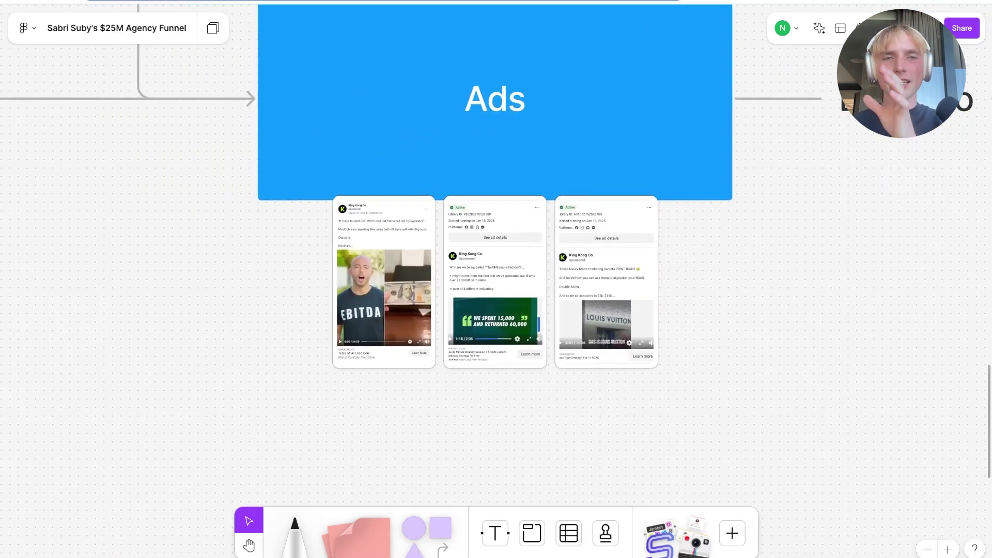
scroll(496, 280, "right", 1)
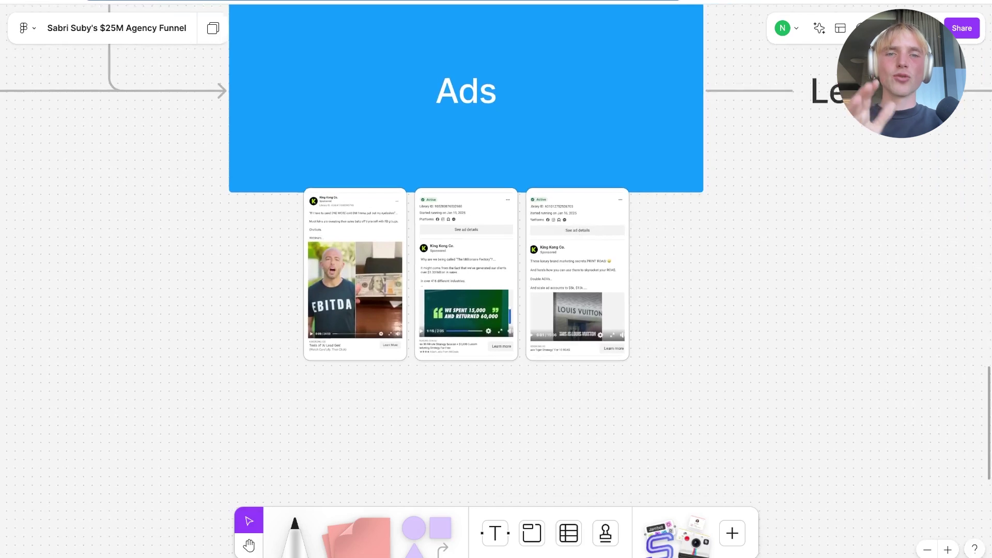
Examine the three Strategy Call Quiz Funnel ads up close on the board.
scroll(497, 279, "up", 3)
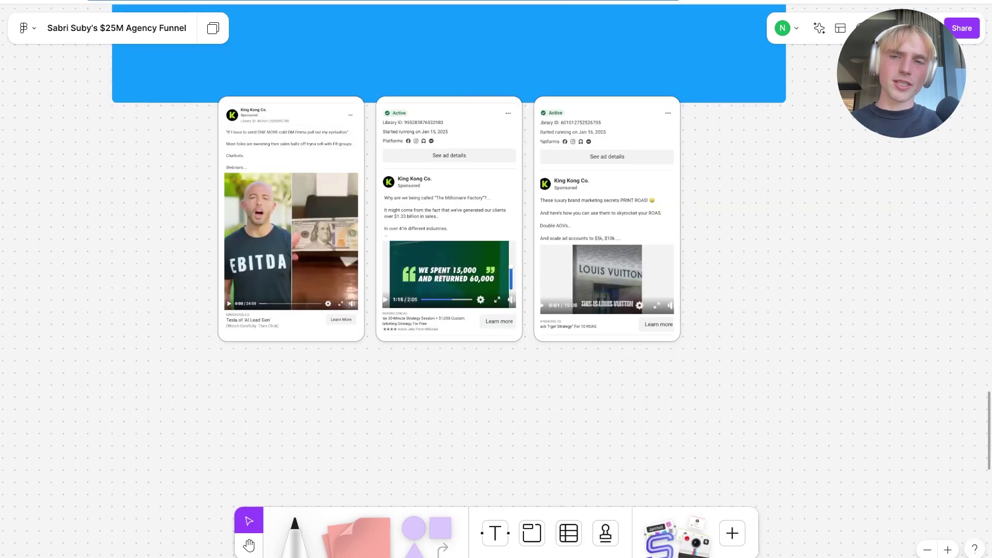
scroll(497, 279, "up", 2)
scroll(497, 279, "down", 6)
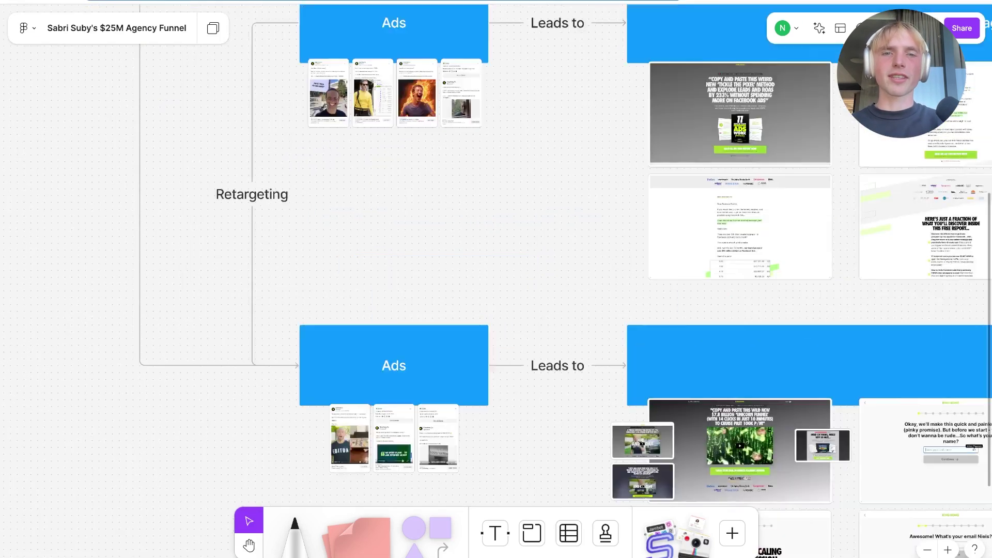
Trace the retargeting connections from the Facebook Ads Lead Magnet Funnel and its ads down to the strategy call ads block.
scroll(497, 279, "up", 4)
scroll(497, 279, "right", 2)
scroll(497, 279, "right", 2)
scroll(497, 280, "left", 3)
scroll(496, 280, "up", 2)
scroll(496, 279, "right", 3)
scroll(496, 279, "down", 1)
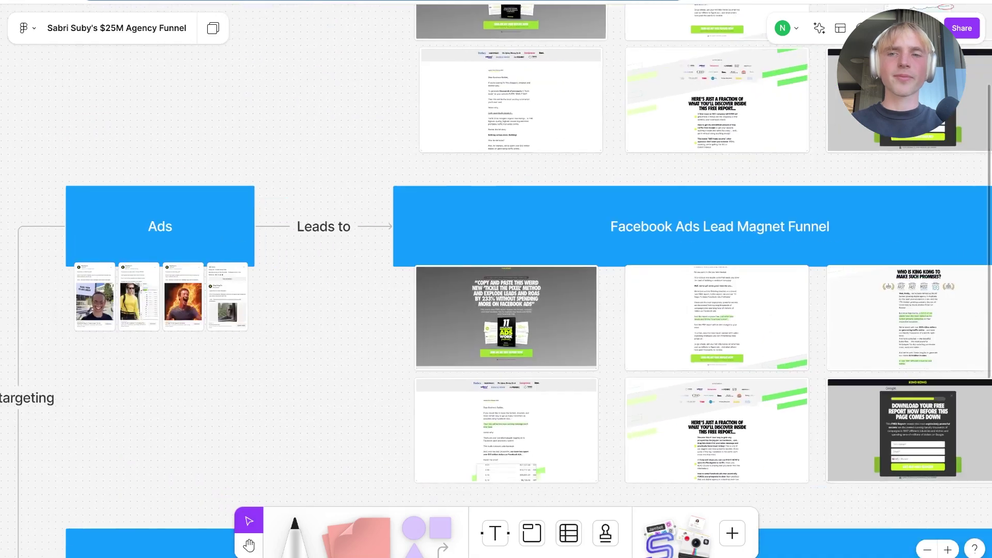
scroll(497, 280, "up", 1)
scroll(496, 279, "left", 5)
scroll(496, 279, "up", 2)
scroll(497, 280, "down", 1)
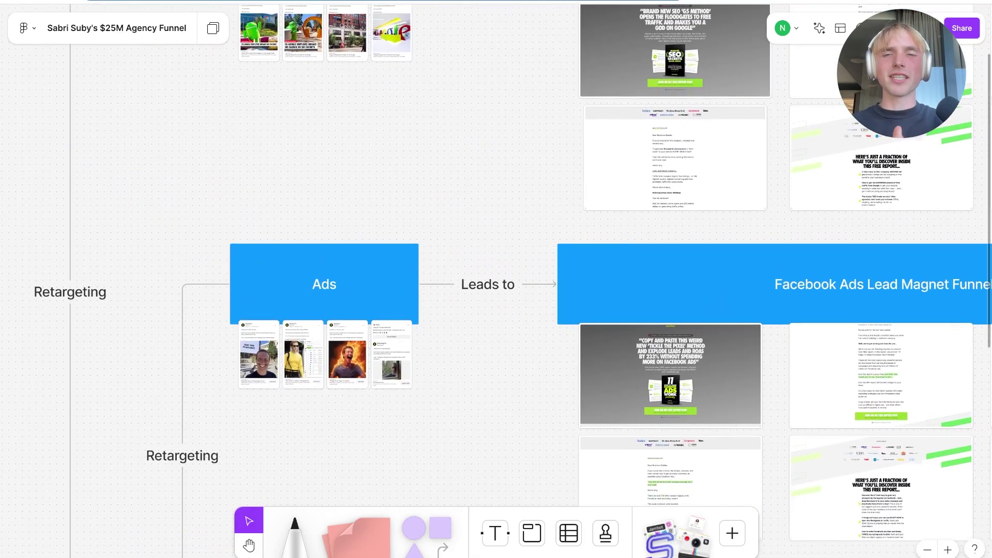
scroll(496, 279, "down", 5)
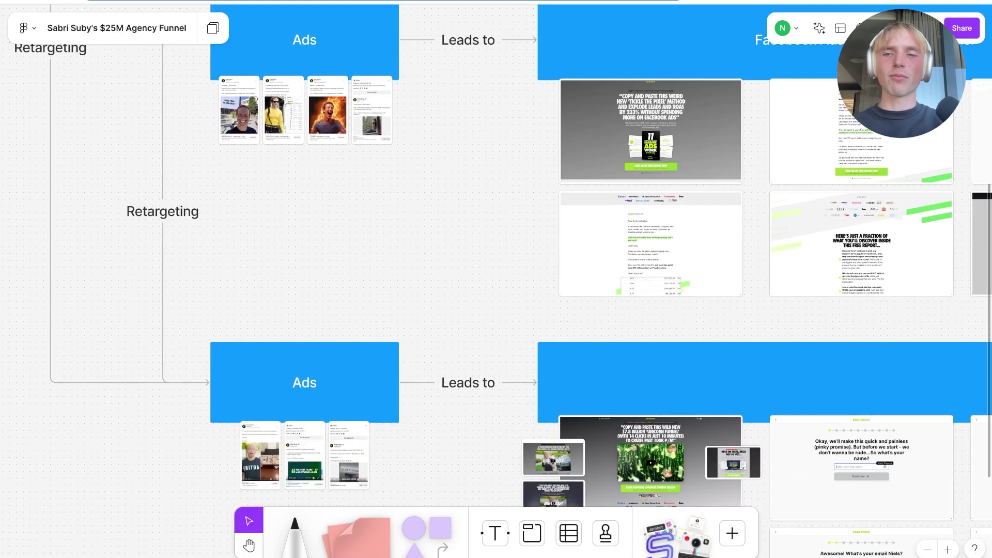
Follow the strategy call ads to the "Unicorn Funnel" landing page and return to the three ads.
scroll(267, 478, "up", 6)
scroll(378, 357, "down", 3)
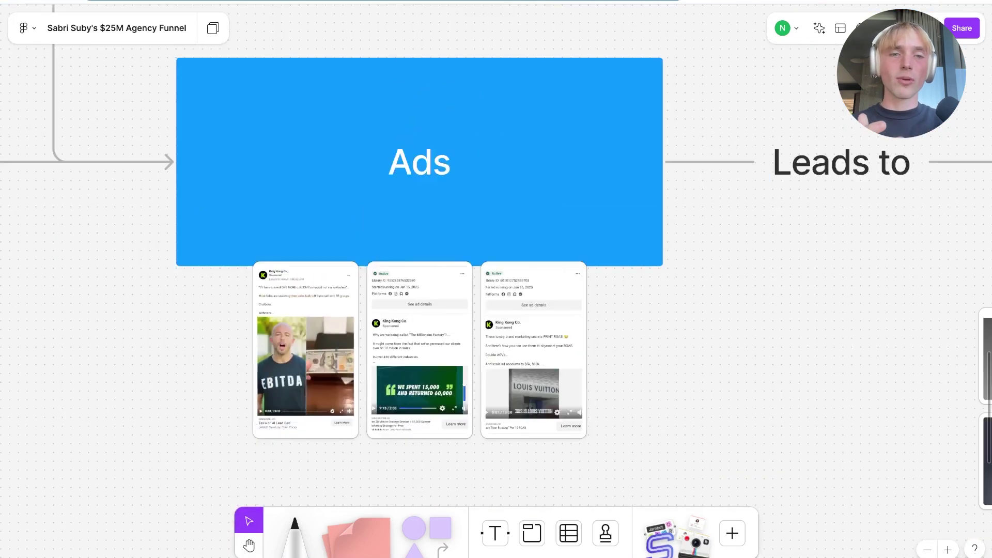
scroll(496, 279, "right", 10)
scroll(411, 326, "up", 3)
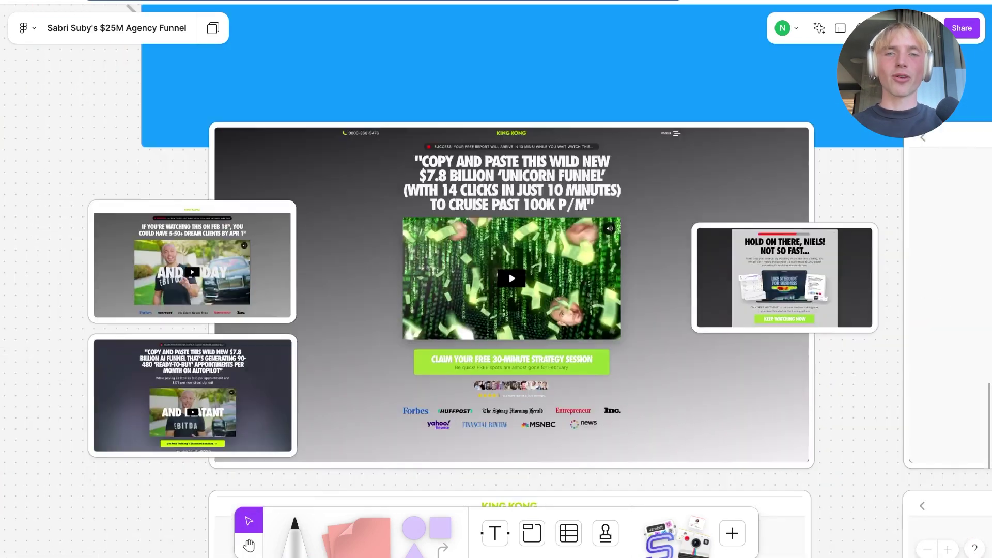
scroll(411, 326, "left", 2)
scroll(489, 280, "down", 4)
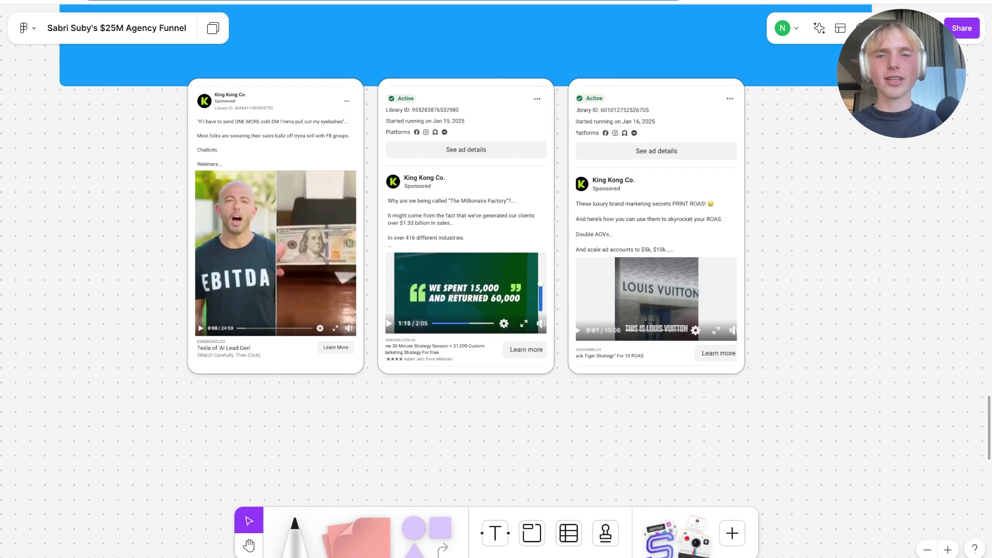
Read the "Millionaire Factory" ad, including its copy, client quote video and free strategy session offer.
scroll(462, 290, "up", 3)
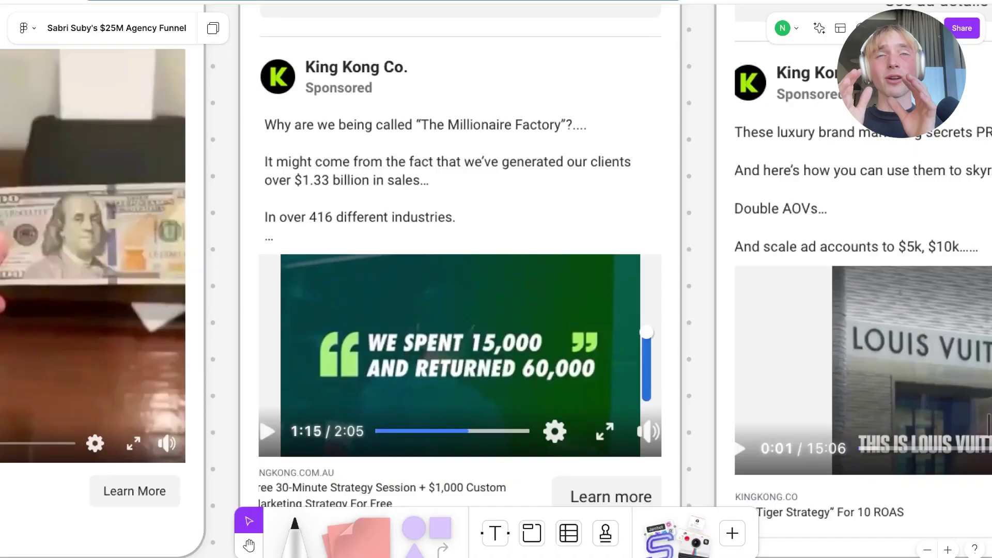
scroll(496, 279, "down", 1)
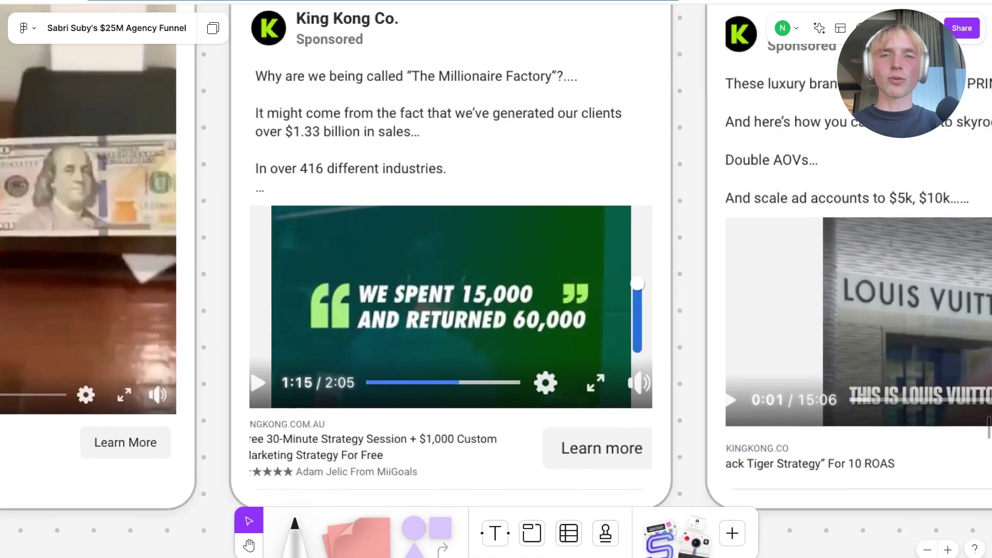
scroll(496, 279, "up", 2)
scroll(496, 279, "down", 3)
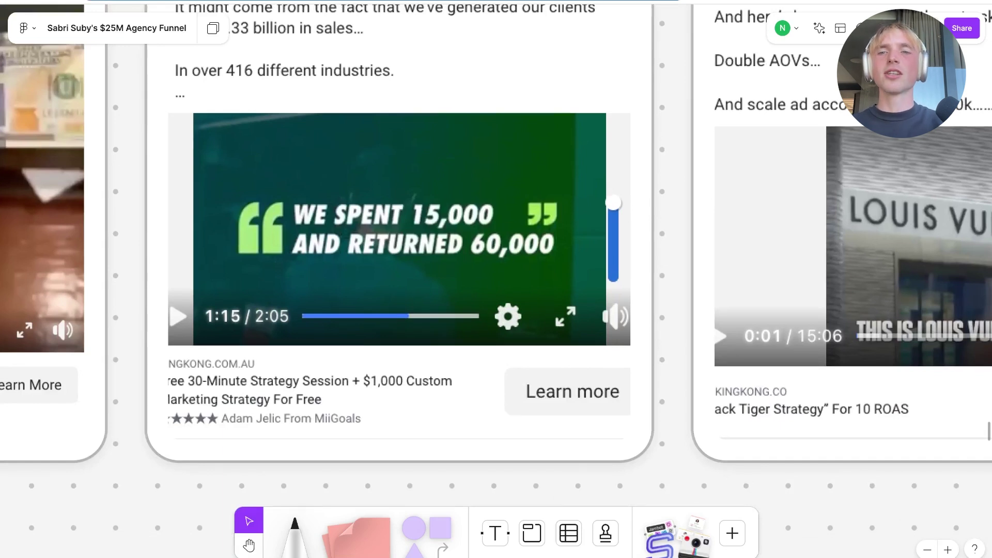
scroll(496, 279, "up", 4)
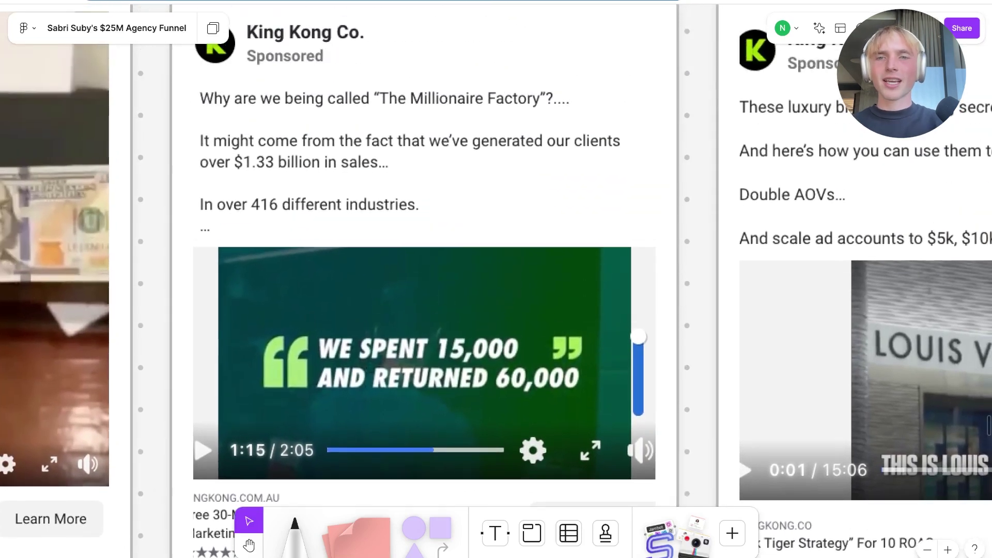
scroll(545, 253, "down", 2)
scroll(545, 254, "down", 1)
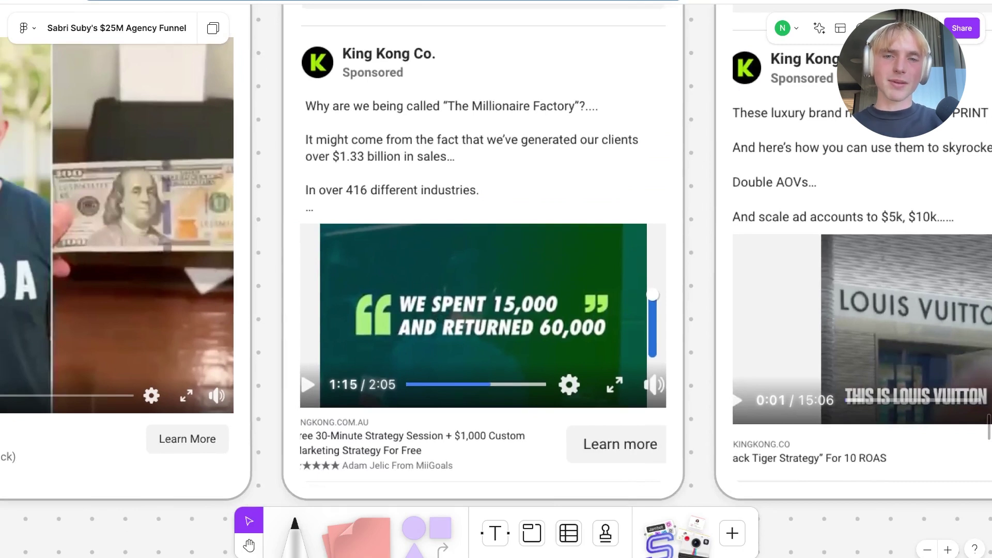
scroll(497, 279, "down", 3)
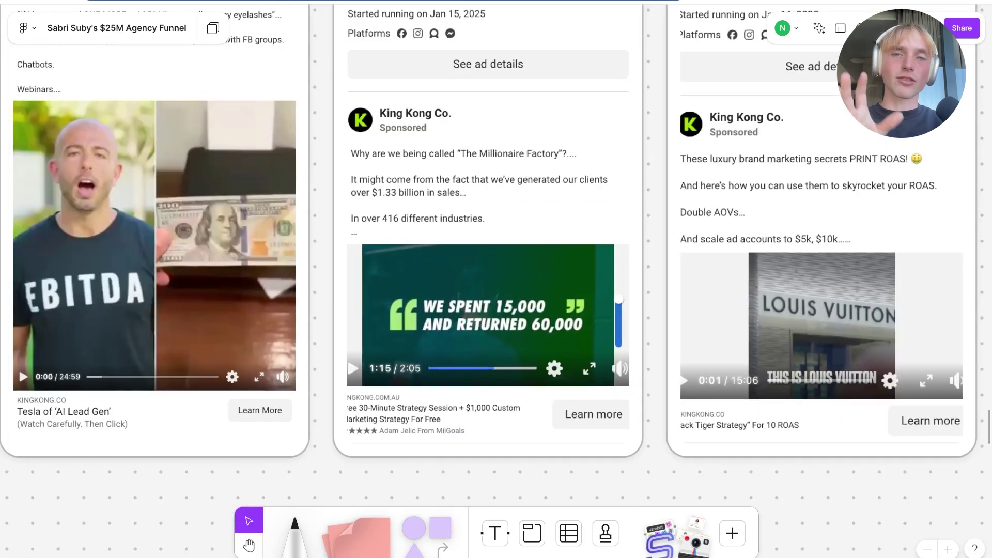
scroll(497, 248, "down", 3)
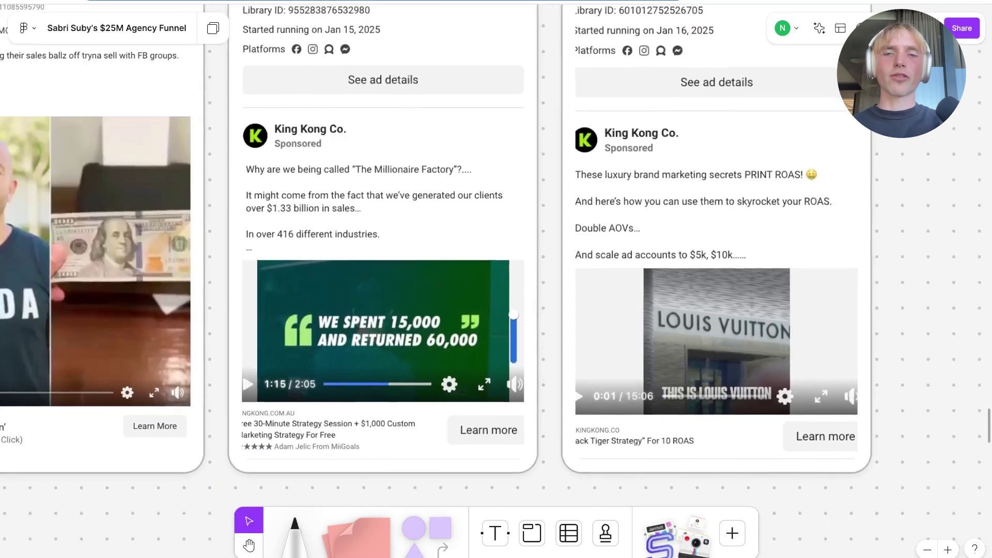
Inspect the Louis Vuitton luxury brand marketing ad and return to the overview of the three ads.
scroll(497, 248, "right", 5)
scroll(496, 248, "up", 5)
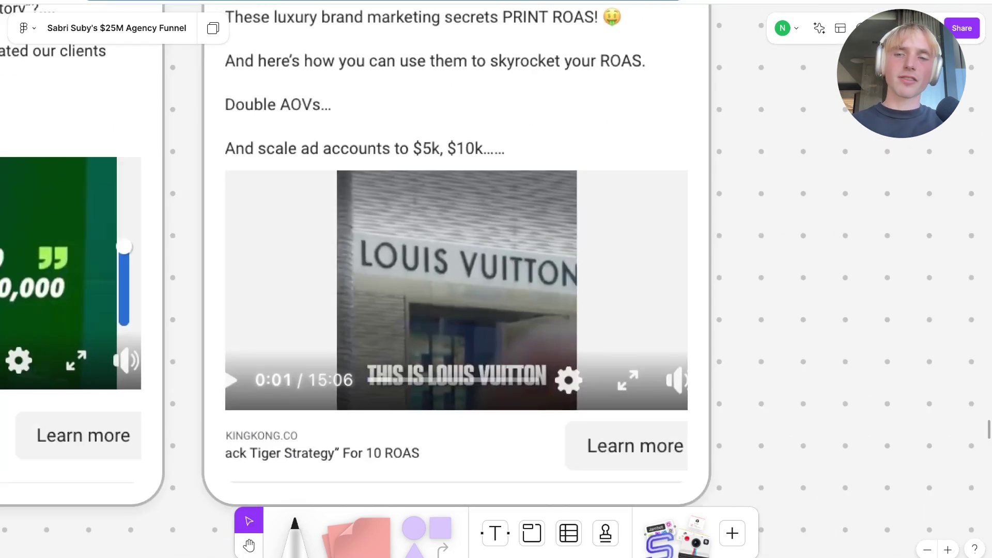
scroll(497, 249, "down", 5)
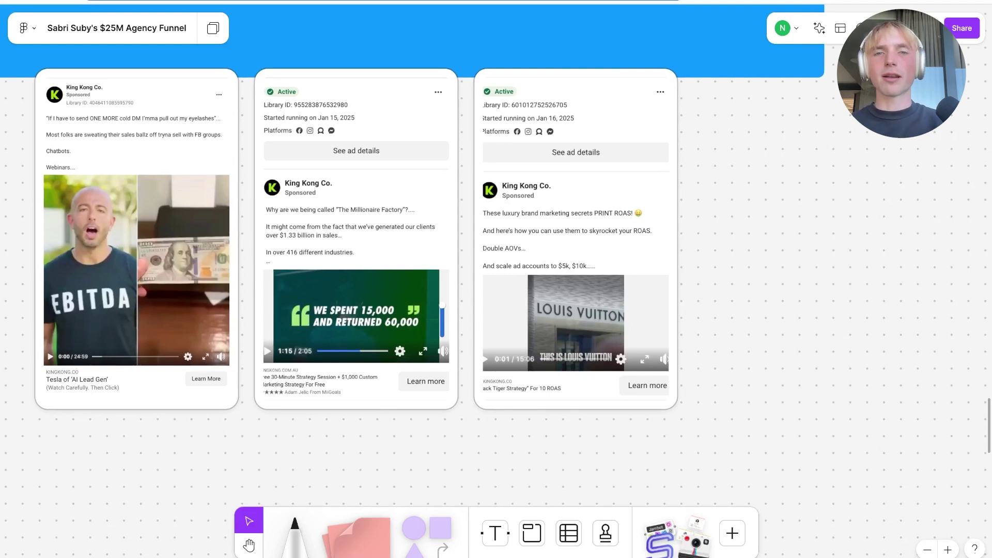
scroll(348, 387, "down", 2)
scroll(348, 310, "down", 3)
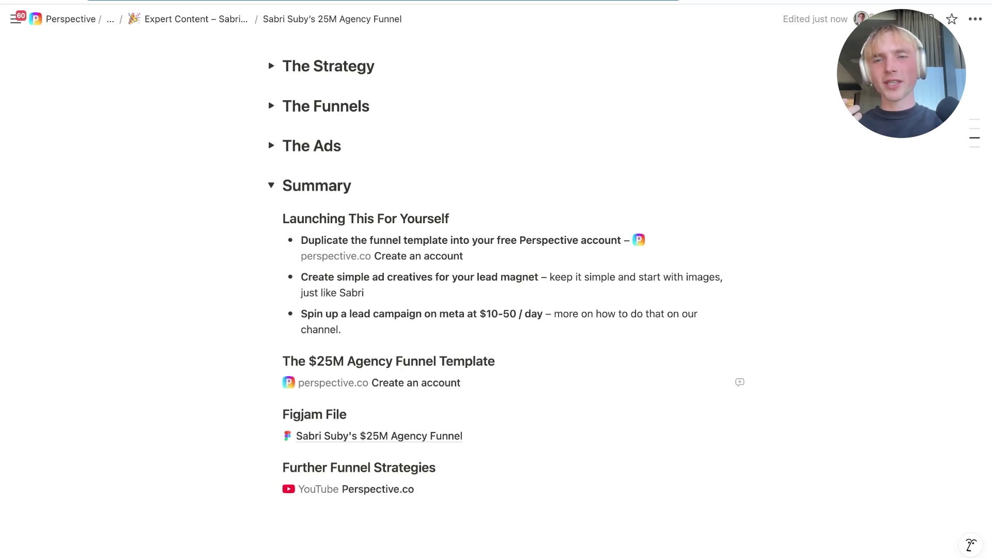
Highlight the summary's point on duplicating the funnel template, and show the $25M Agency Funnel's Report page in mobile view in Perspective.
left_click_drag(342, 240, 631, 241)
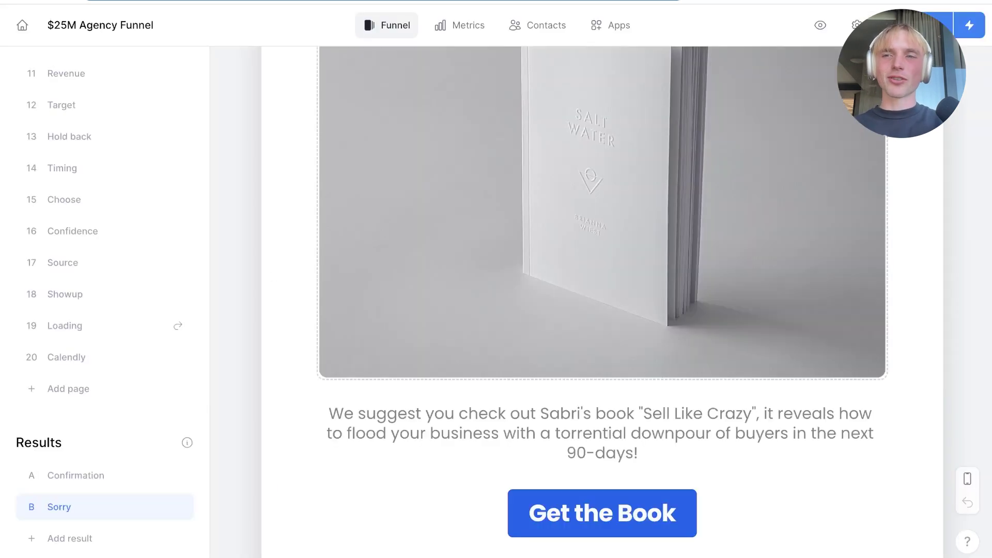
scroll(77, 286, "up", 10)
left_click(63, 133)
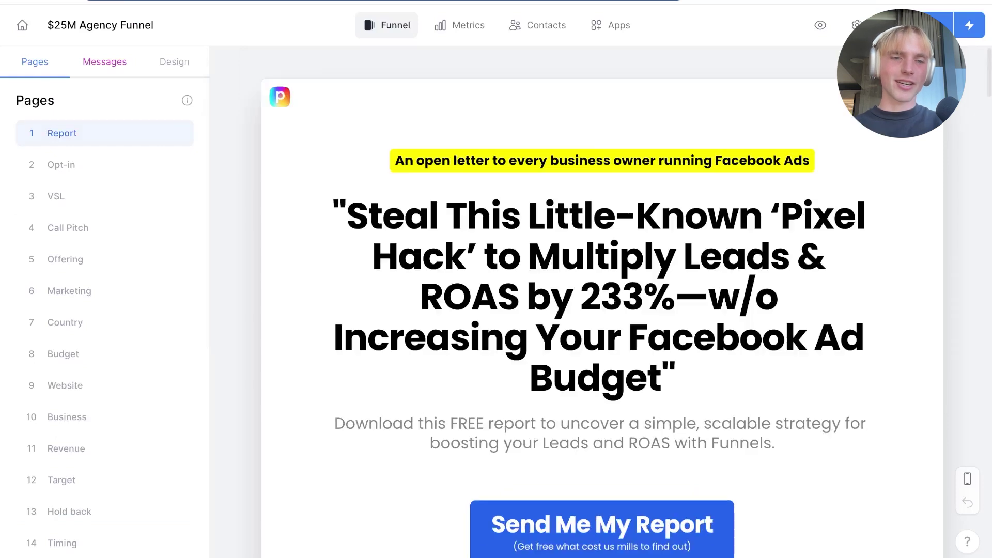
left_click(967, 478)
Look through the funnel's page list down to the Confirmation and Sorry results, and check the Report headline before choosing the Opt-in page.
scroll(105, 354, "down", 2)
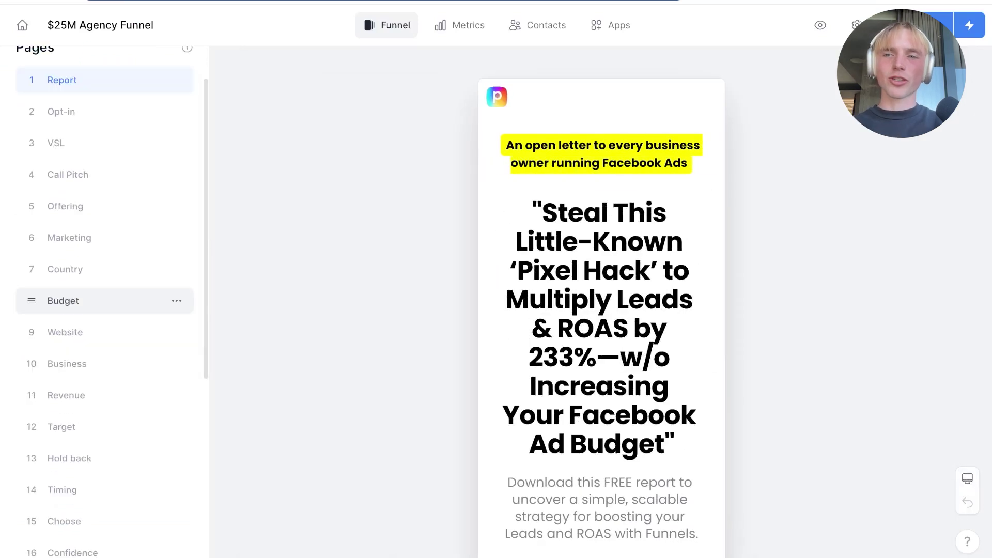
scroll(103, 357, "down", 5)
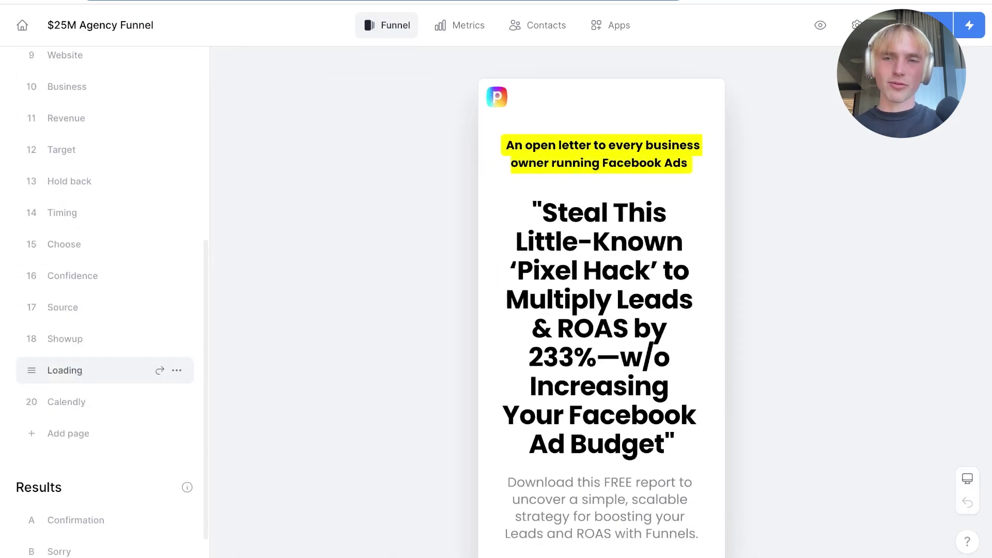
scroll(103, 370, "down", 1)
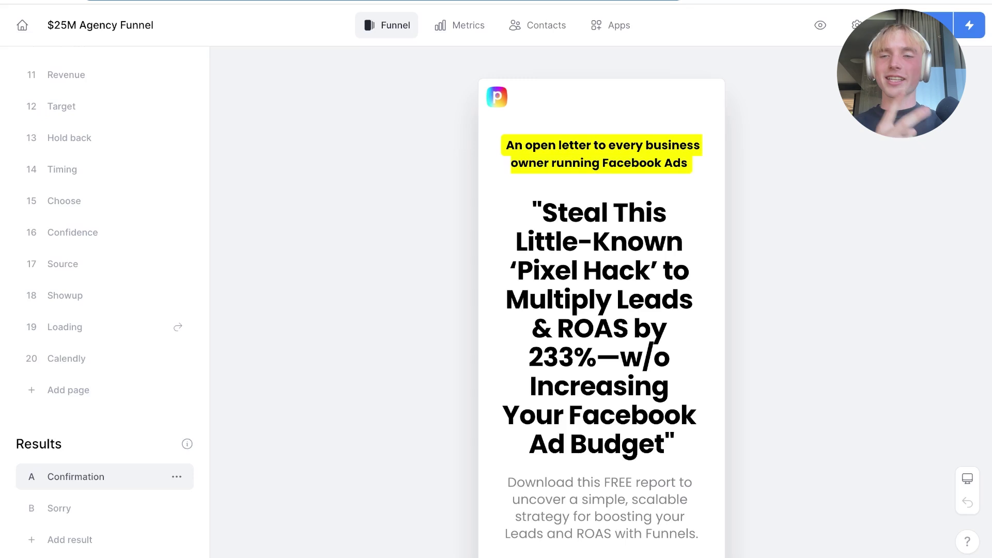
scroll(103, 362, "up", 10)
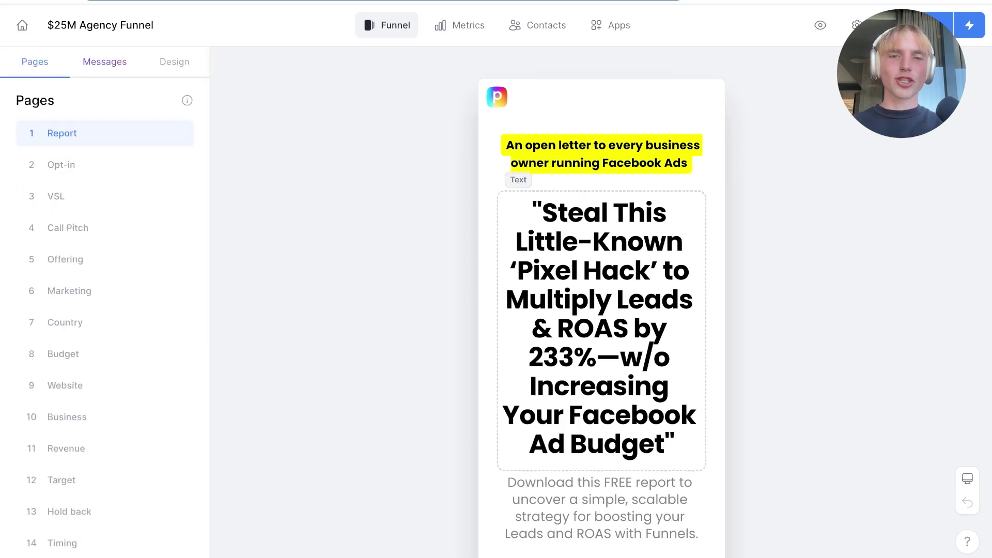
left_click(594, 329)
left_click(344, 217)
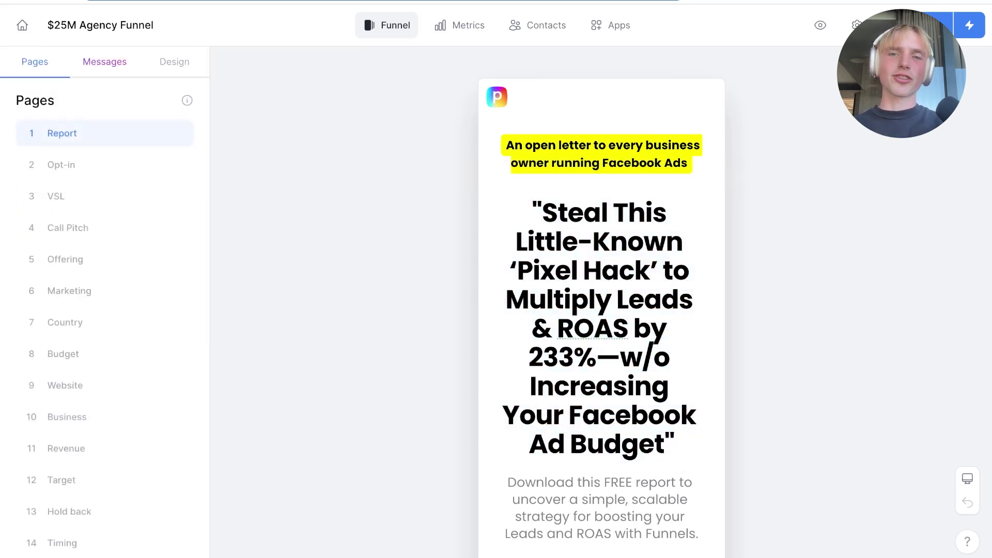
left_click(103, 165)
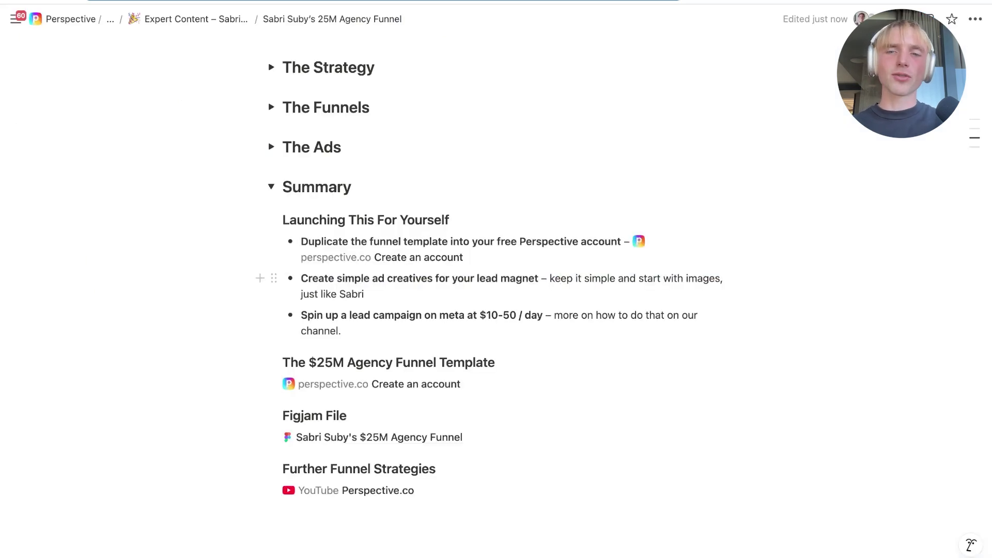
Switch to the Notion summary and highlight the point on creating simple ad creatives for the lead magnet, clearing the selection when finished.
left_click_drag(328, 278, 372, 278)
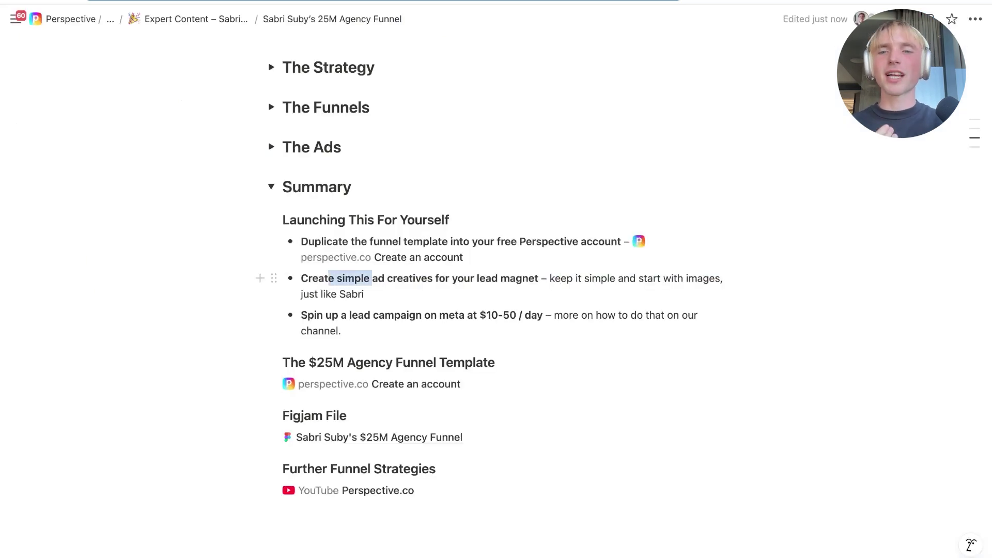
left_click_drag(457, 278, 516, 279)
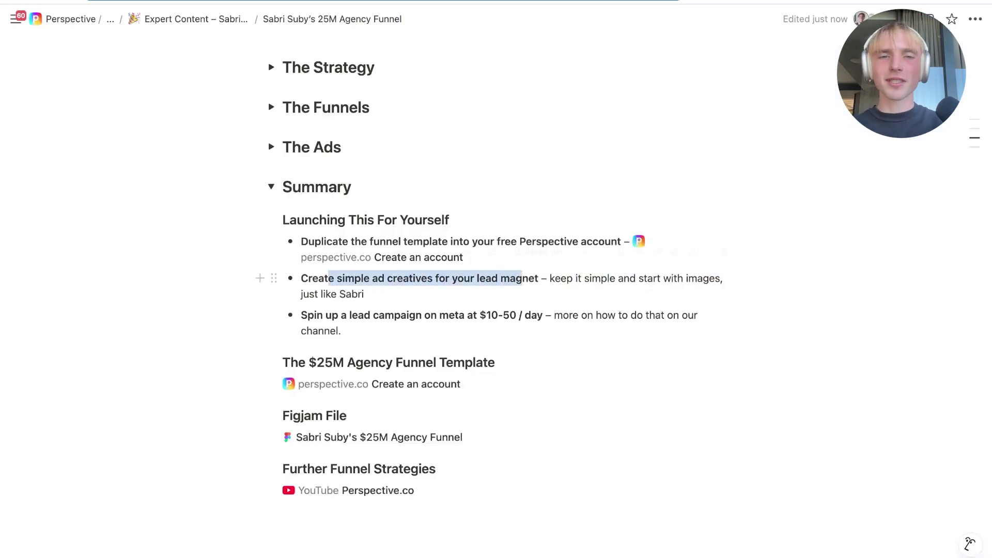
left_click(522, 279)
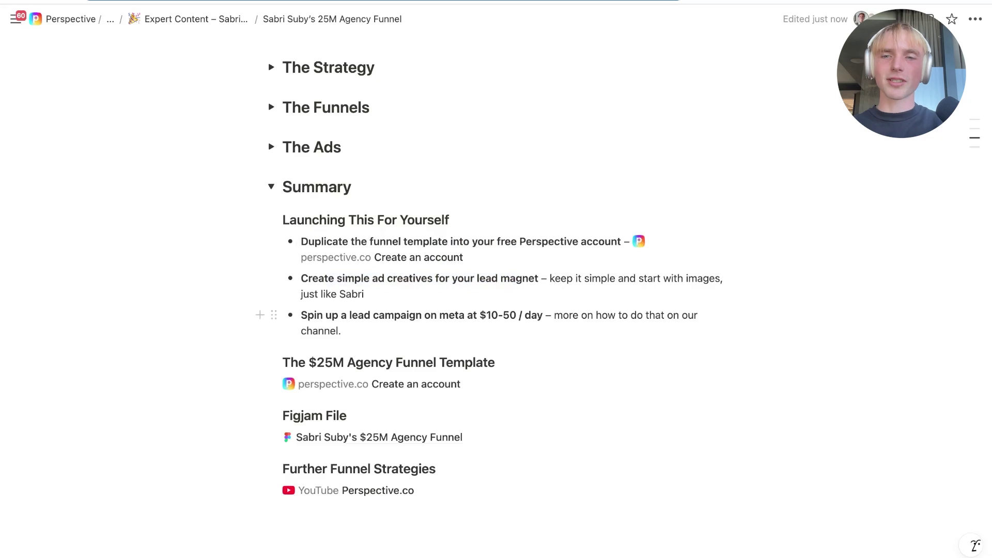